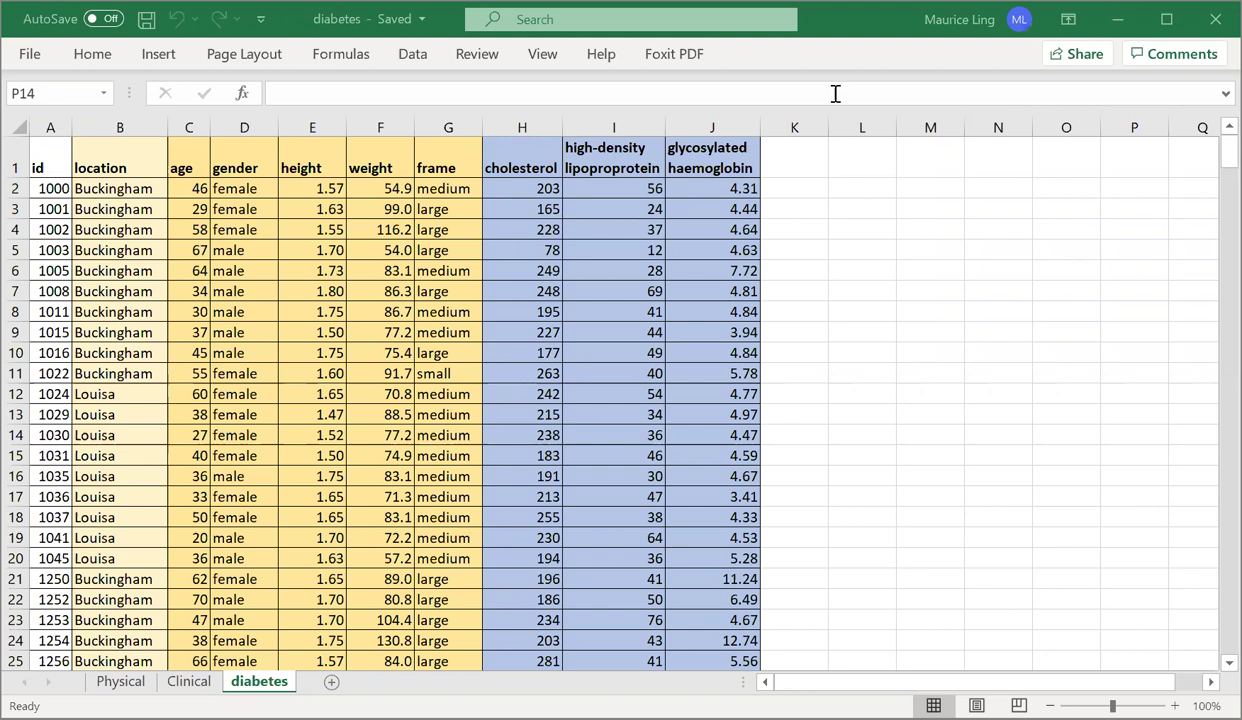
- Enter the text vlookup in cell L2 and hlookup in cell L3 of the diabetes sheet
{"action": "left_click", "coordinate": [851, 195]}
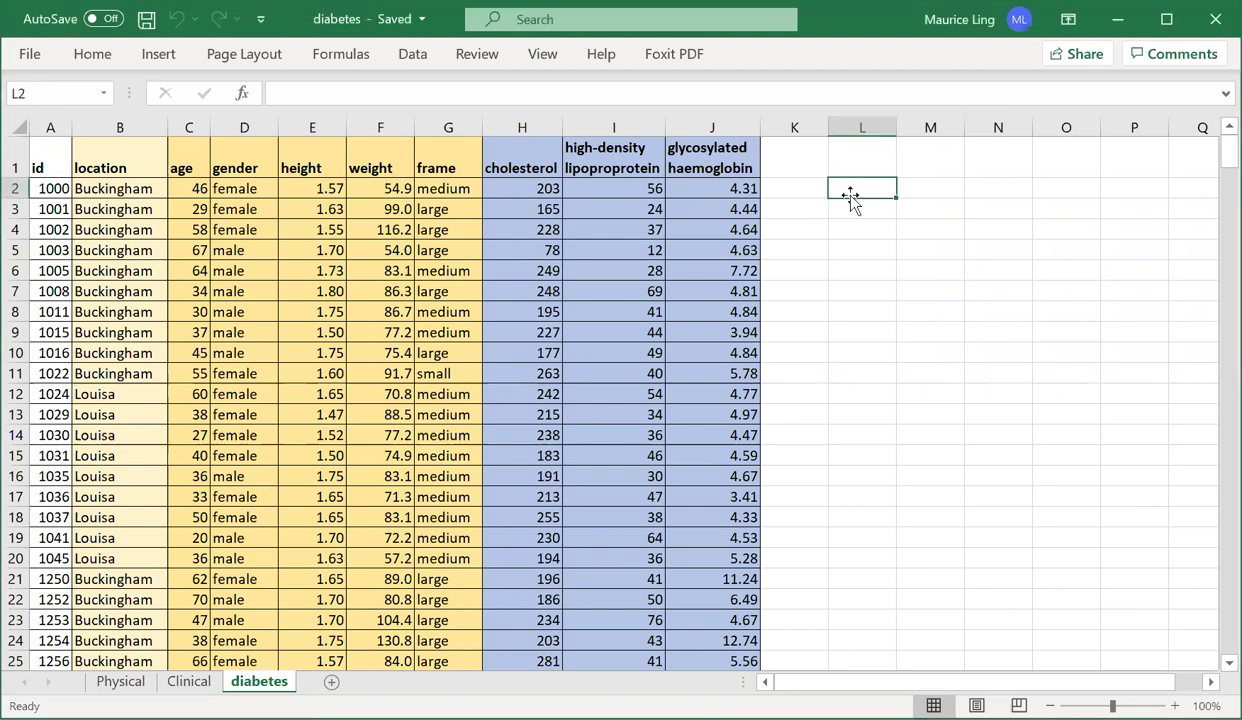
{"action": "type", "text": "vloop"}
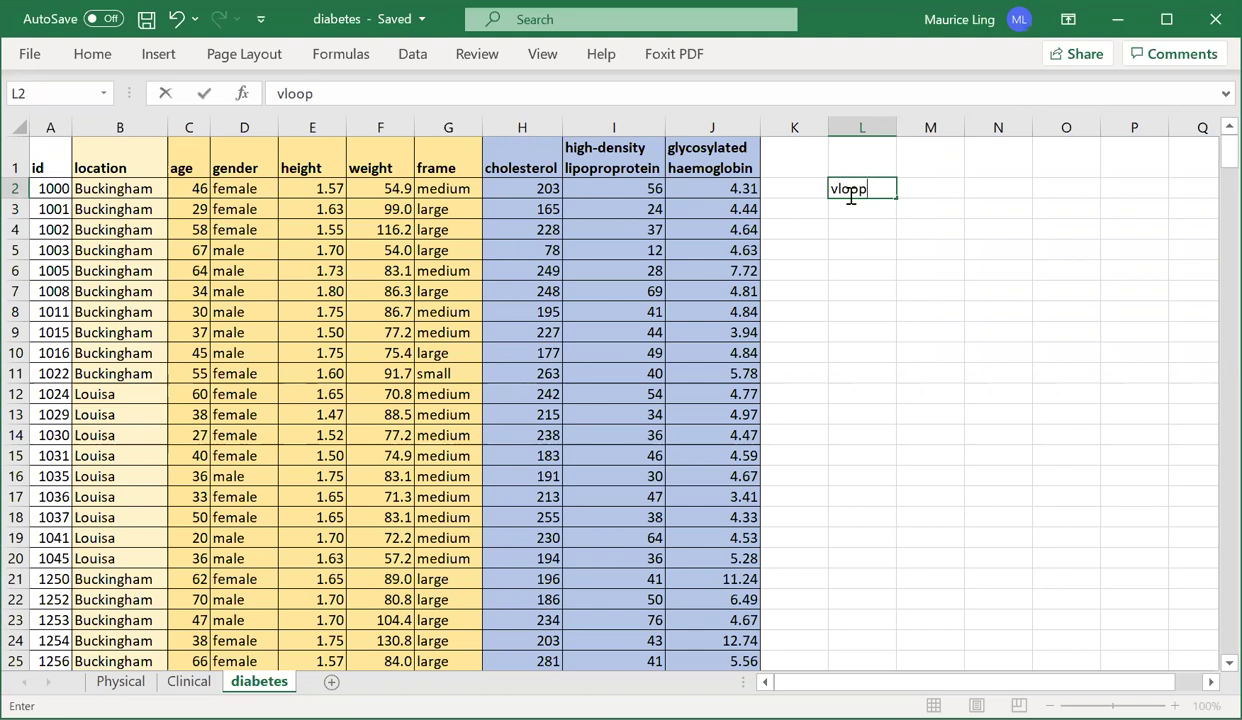
{"action": "key", "text": "BackSpace"}
{"action": "type", "text": "kup"}
{"action": "key", "text": "Return"}
{"action": "type", "text": "hllo"}
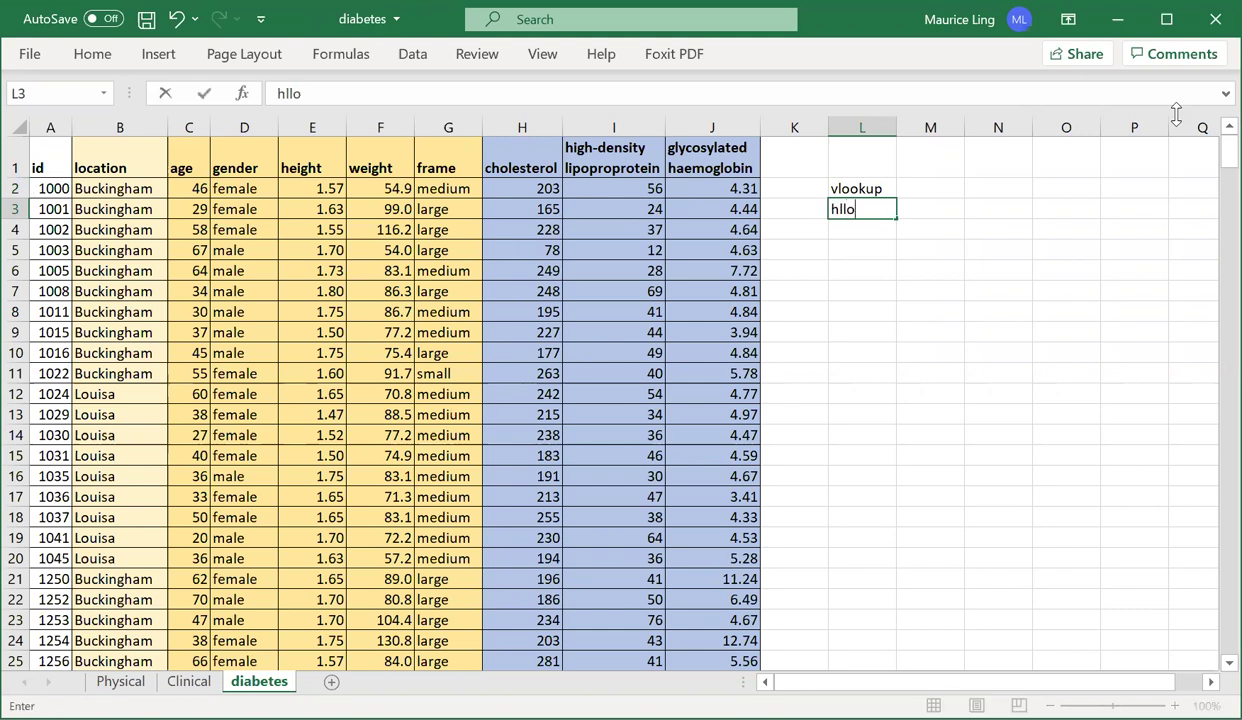
{"action": "key", "text": "BackSpace"}
{"action": "key", "text": "BackSpace"}
{"action": "key", "text": "BackSpace"}
{"action": "type", "text": "lookup"}
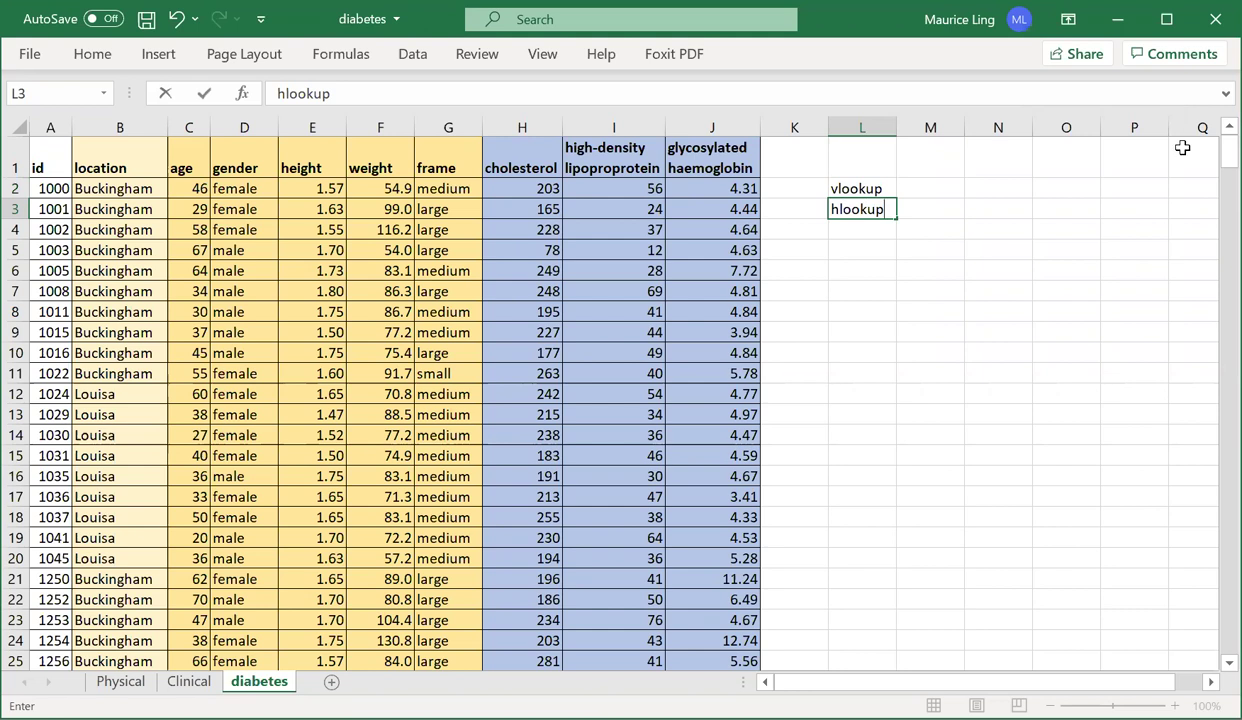
{"action": "left_click", "coordinate": [909, 226]}
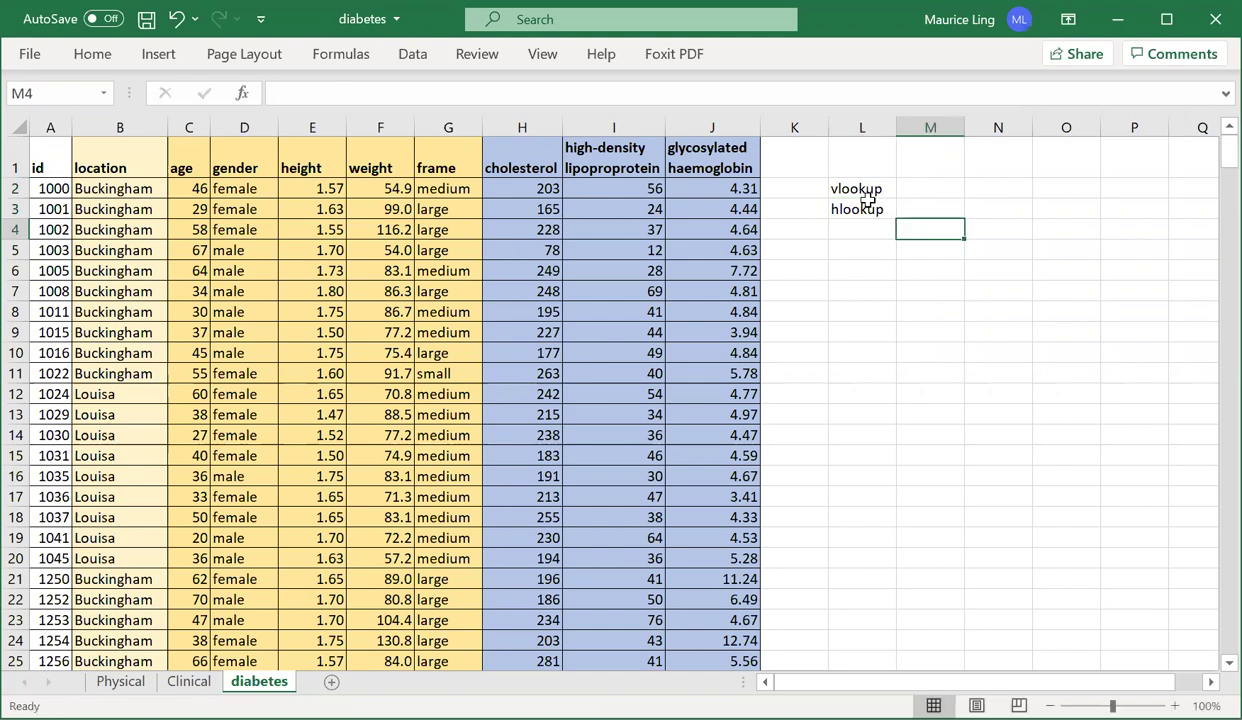
- Erase the vlookup and hlookup text from cells L2 and L3
{"action": "left_click_drag", "start_coordinate": [867, 190], "coordinate": [868, 208]}
{"action": "key", "text": "BackSpace"}
{"action": "key", "text": "Return"}
{"action": "key", "text": "BackSpace"}
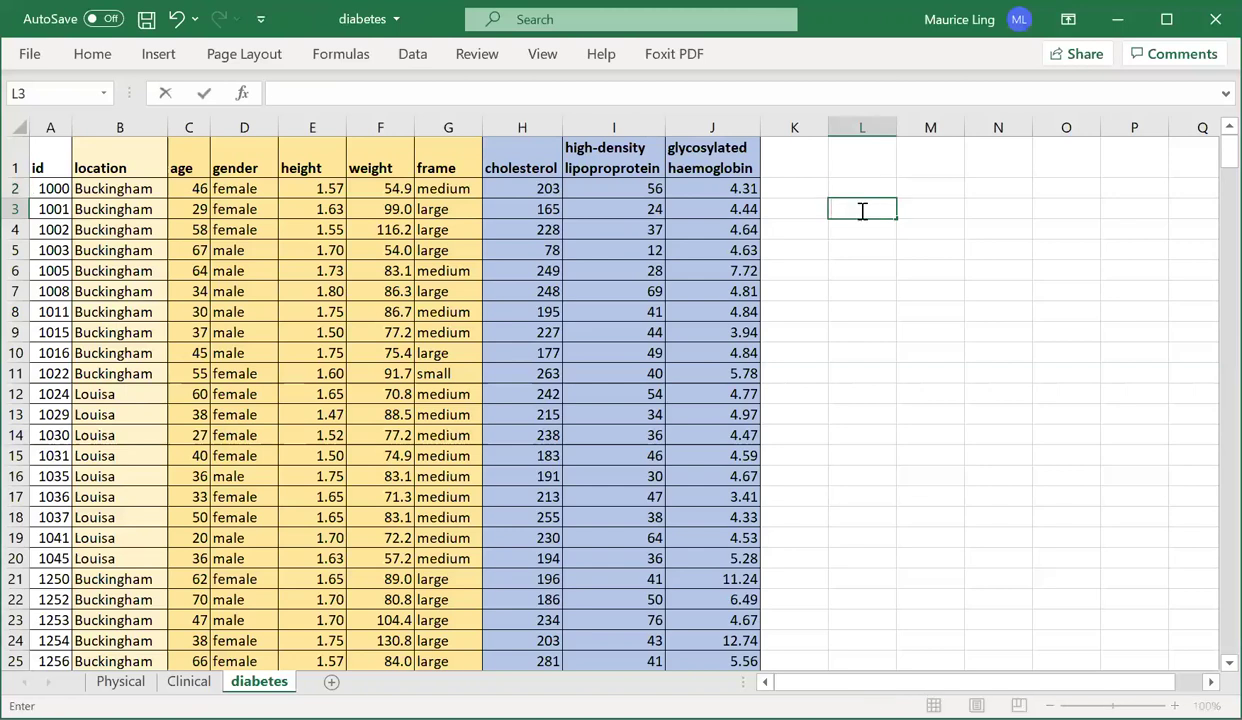
- Insert the VLOOKUP function in cell L3 to view its arguments, leaving them all empty
{"action": "left_click", "coordinate": [244, 93]}
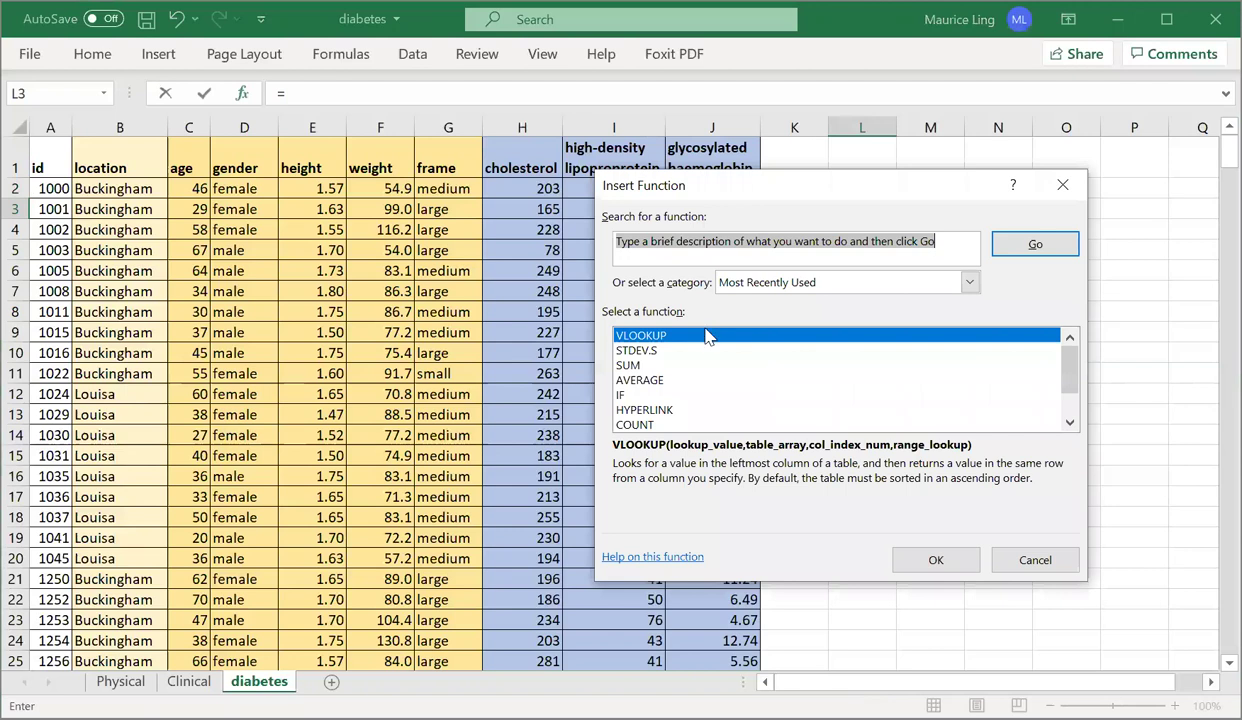
{"action": "left_click", "coordinate": [705, 341]}
{"action": "double_click", "coordinate": [690, 335]}
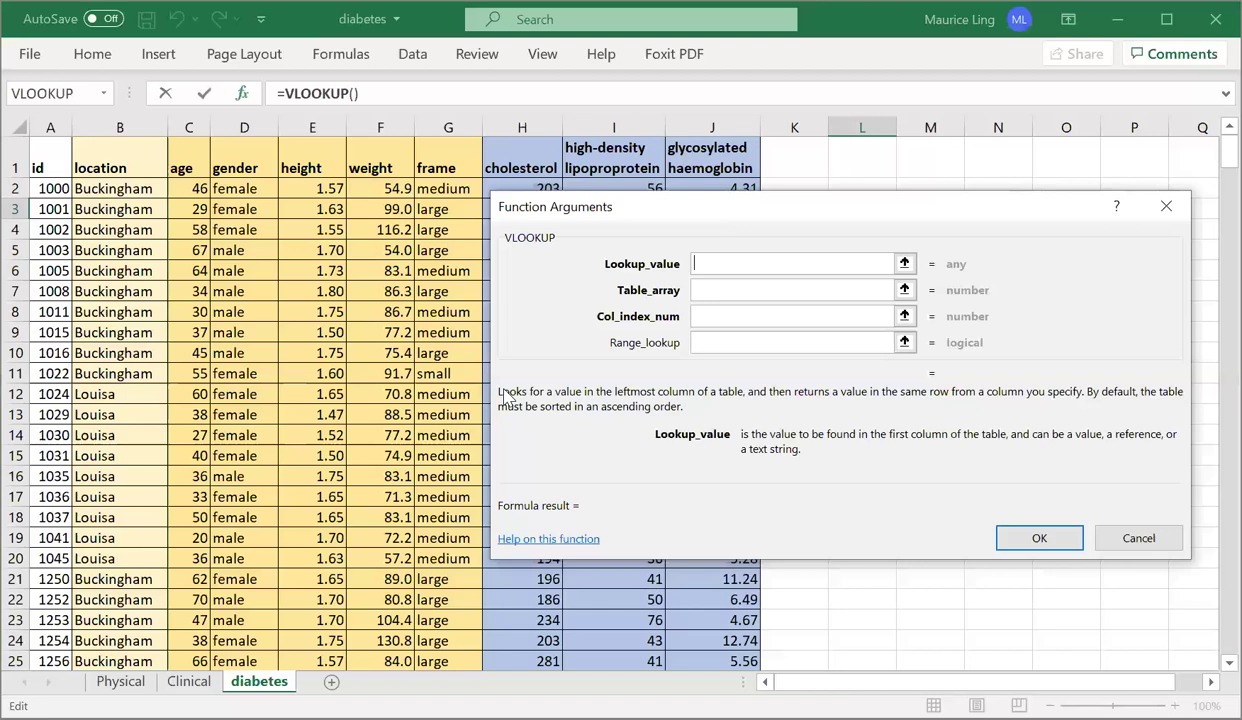
{"action": "left_click", "coordinate": [1100, 550]}
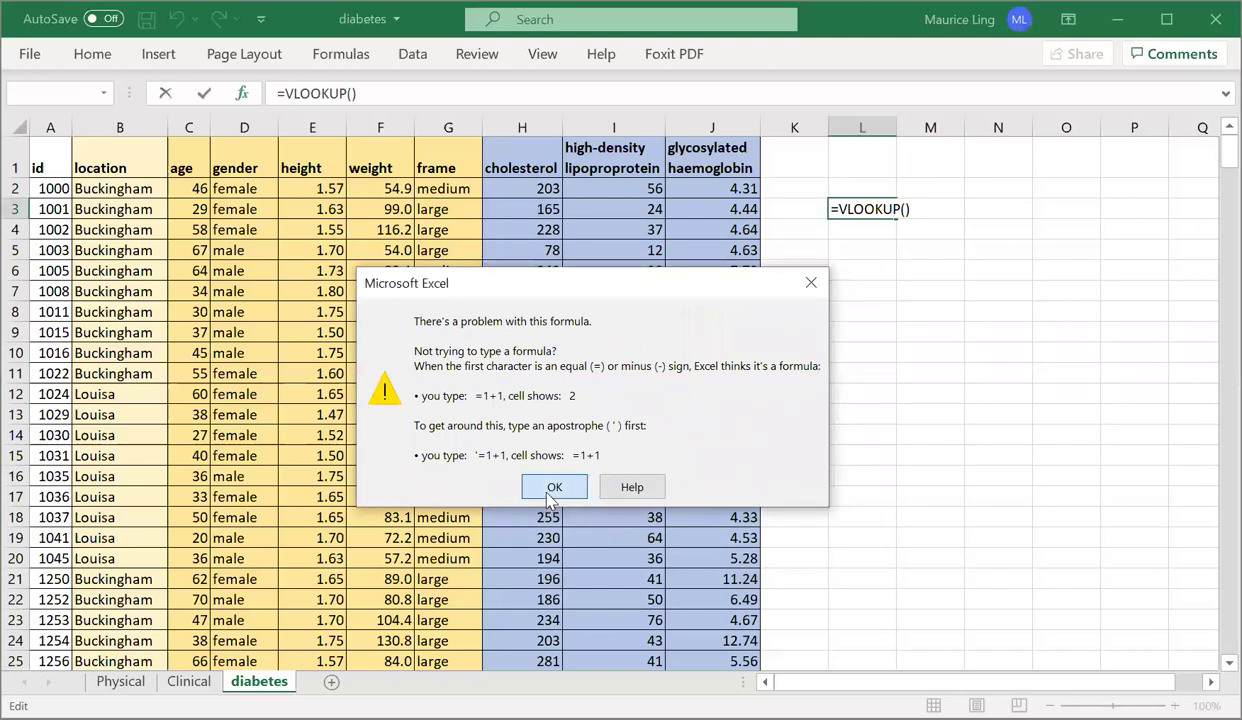
{"action": "left_click", "coordinate": [548, 496]}
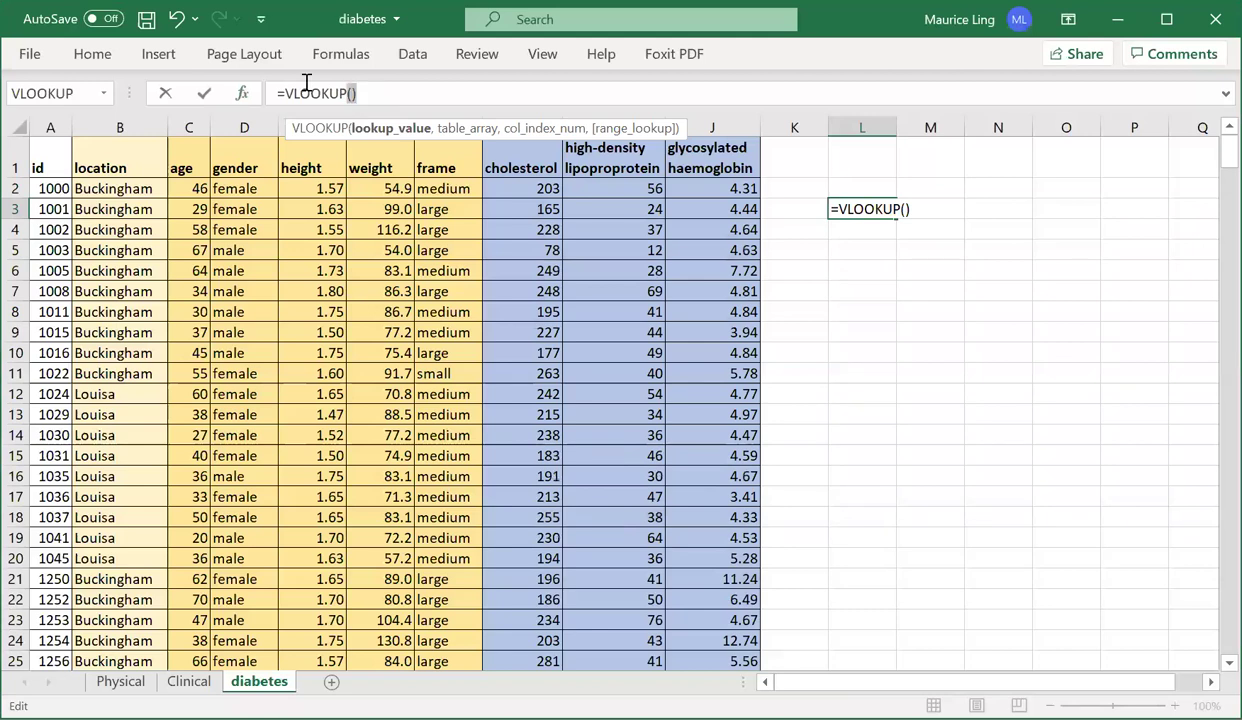
- Change the function in L3 to HLOOKUP, view its arguments and cancel them
{"action": "triple_click", "coordinate": [293, 93]}
{"action": "left_click", "coordinate": [291, 93]}
{"action": "key", "text": "BackSpace"}
{"action": "type", "text": "h"}
{"action": "left_click", "coordinate": [242, 93]}
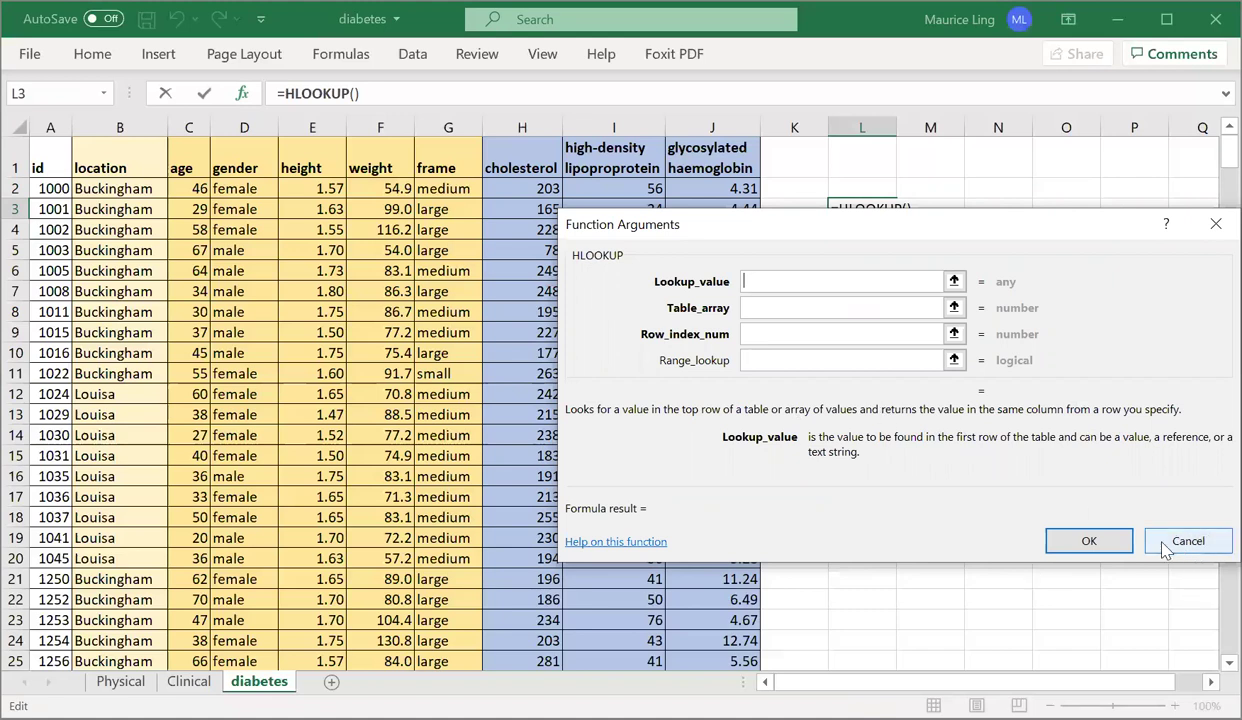
{"action": "key", "text": "Escape"}
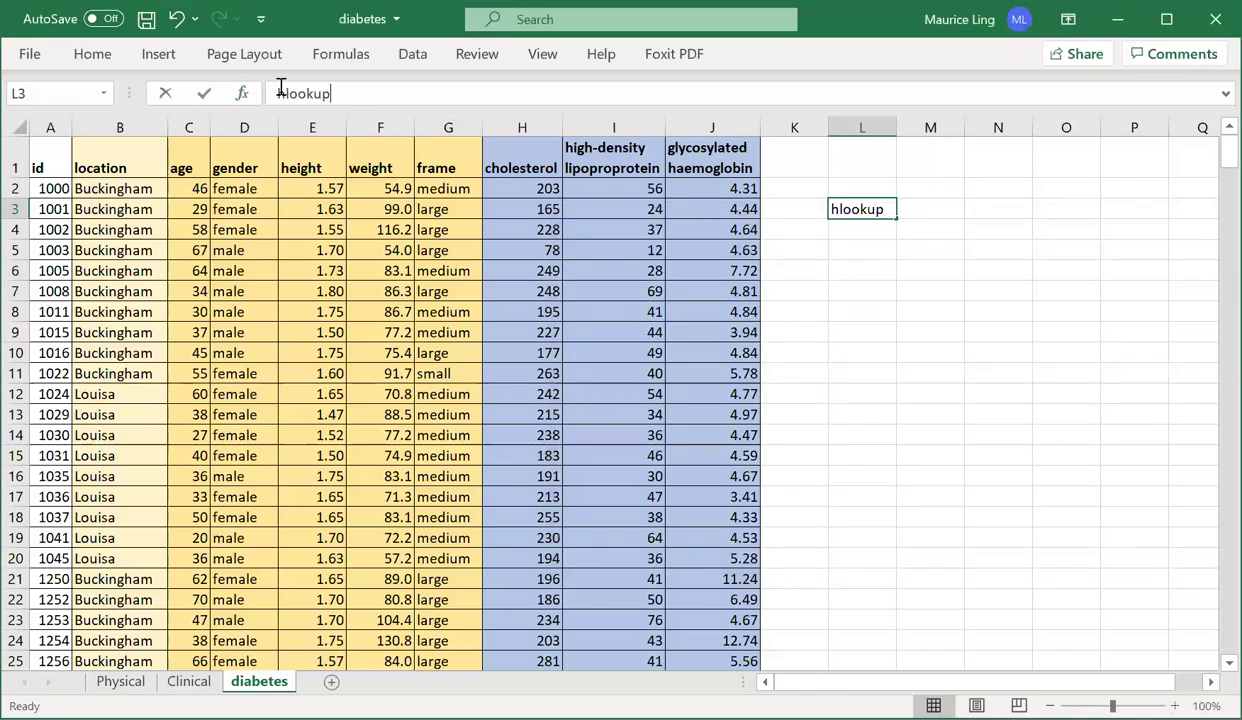
- Clear the hlookup text from cell L3
{"action": "double_click", "coordinate": [267, 86]}
{"action": "key", "text": "BackSpace"}
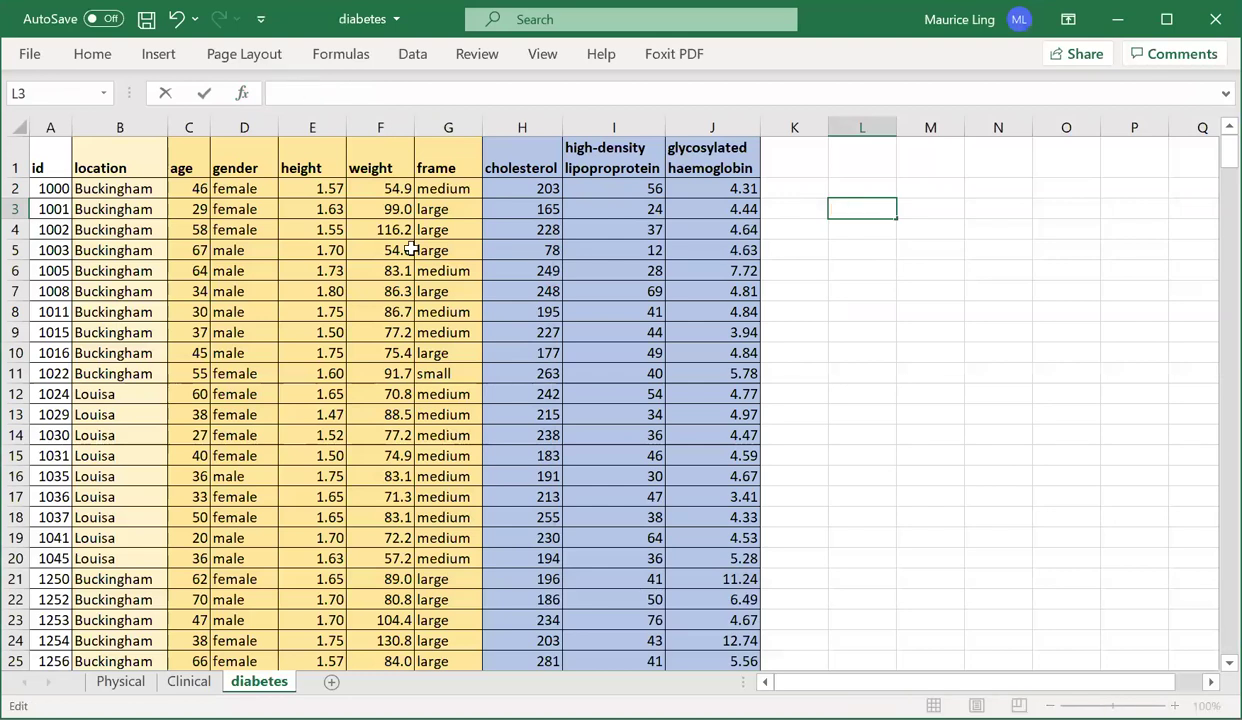
{"action": "left_click", "coordinate": [411, 250]}
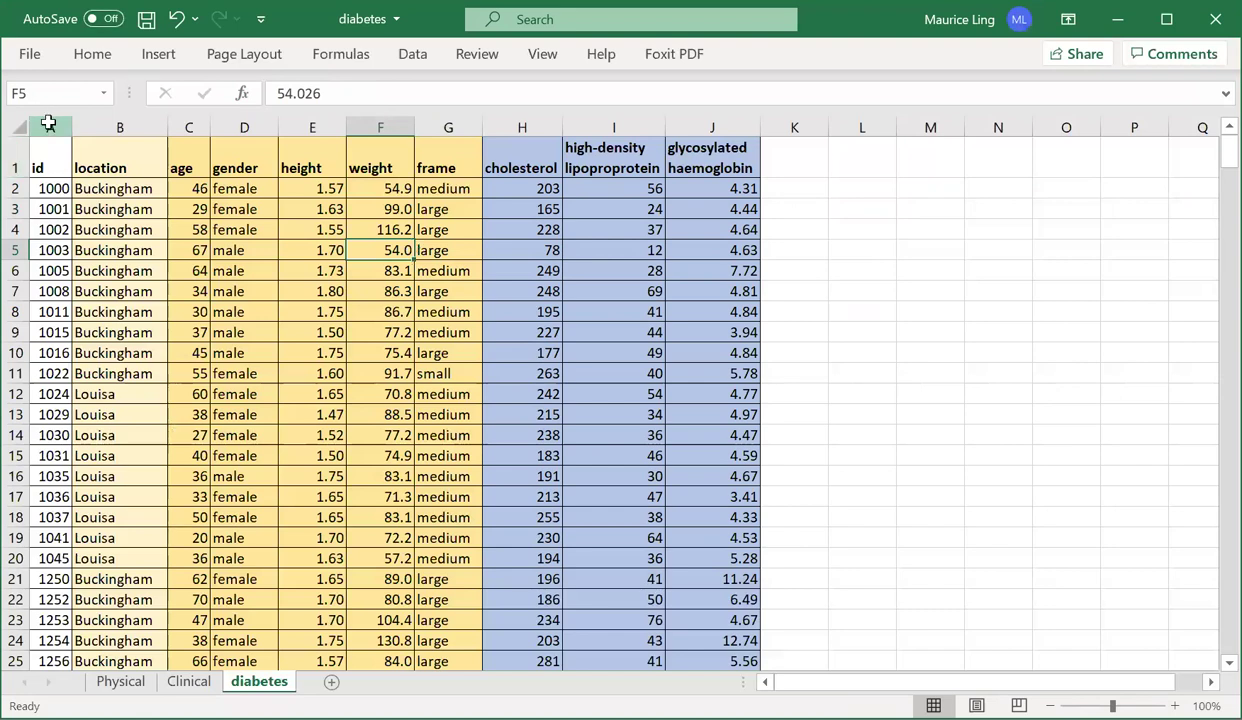
- Highlight the whole diabetes table, the physical data in columns B to G and the clinical data in columns H to J
{"action": "key", "text": "ctrl+Home"}
{"action": "key", "text": "ctrl+shift+End"}
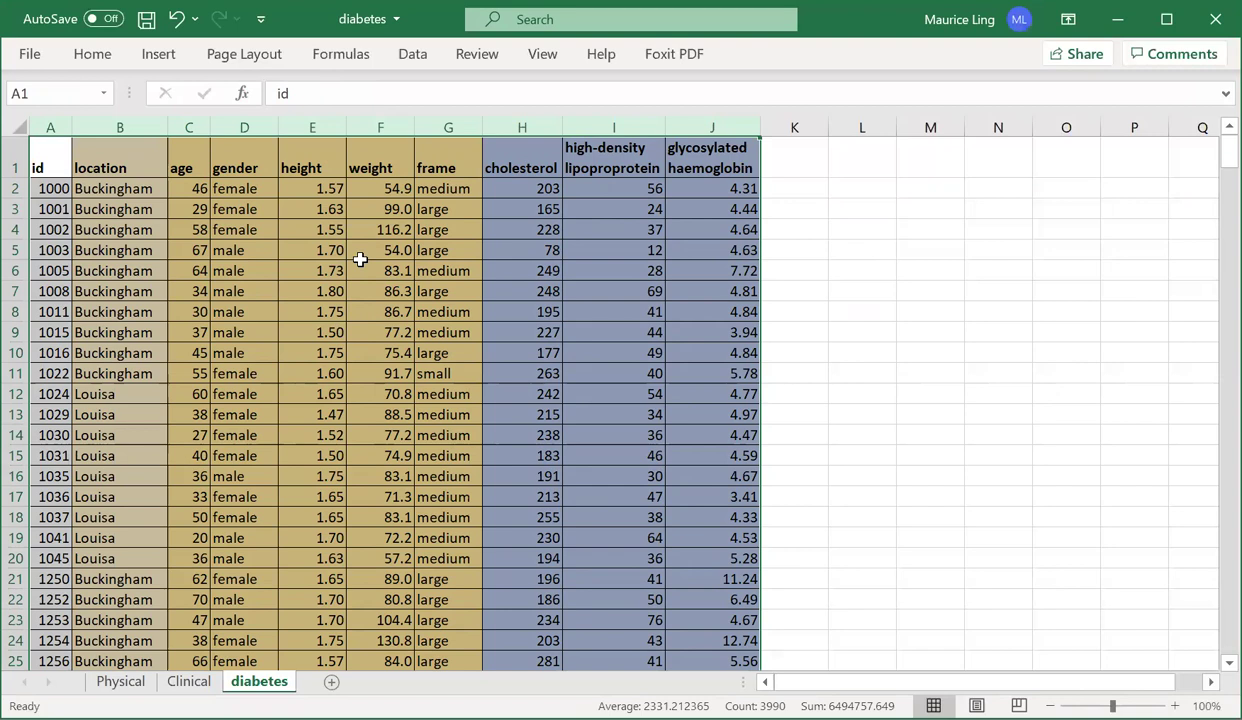
{"action": "left_click", "coordinate": [296, 314]}
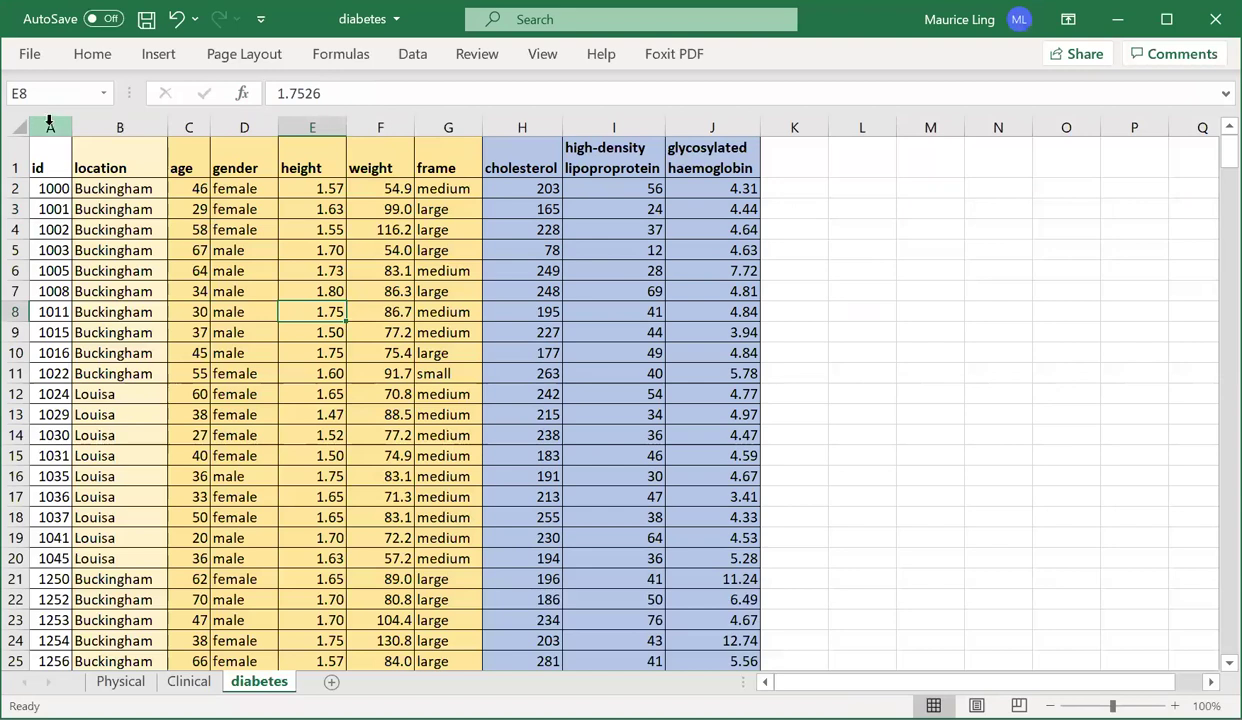
{"action": "left_click", "coordinate": [30, 125]}
{"action": "left_click_drag", "start_coordinate": [97, 123], "coordinate": [440, 128]}
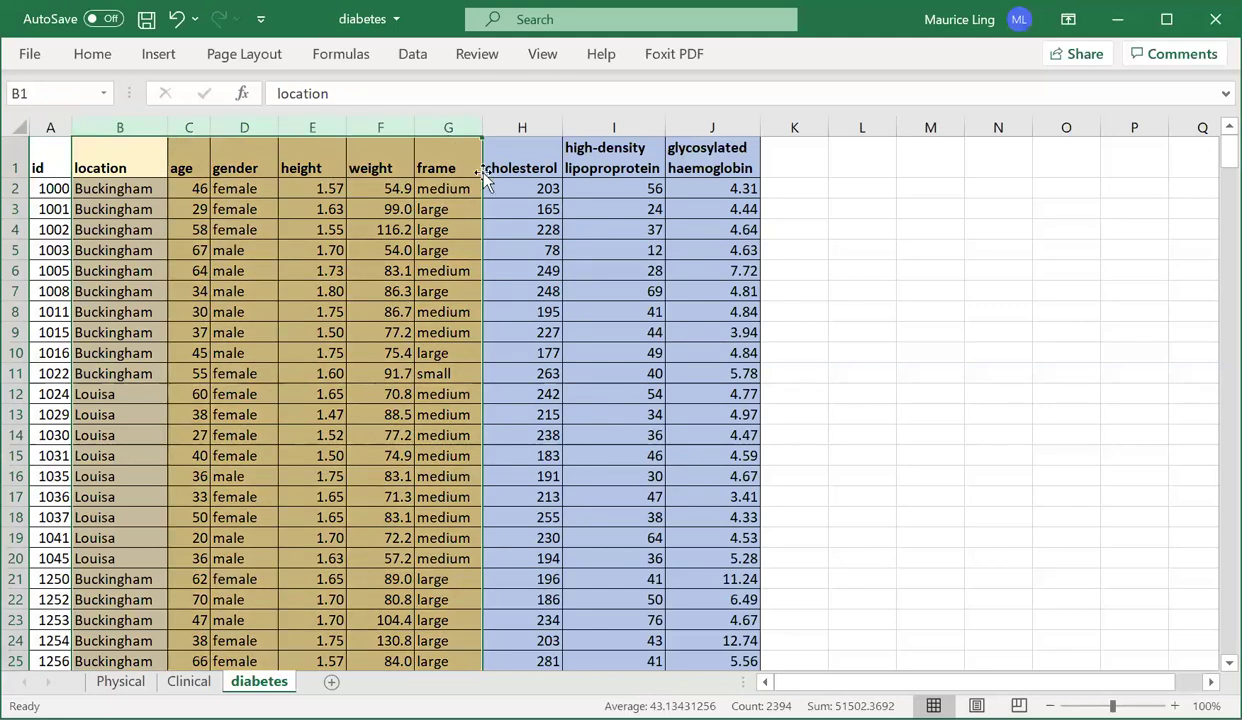
{"action": "mouse_move", "coordinate": [538, 118]}
{"action": "left_mouse_down"}
{"action": "mouse_move", "coordinate": [549, 115]}
{"action": "mouse_move", "coordinate": [603, 251]}
{"action": "left_mouse_up"}
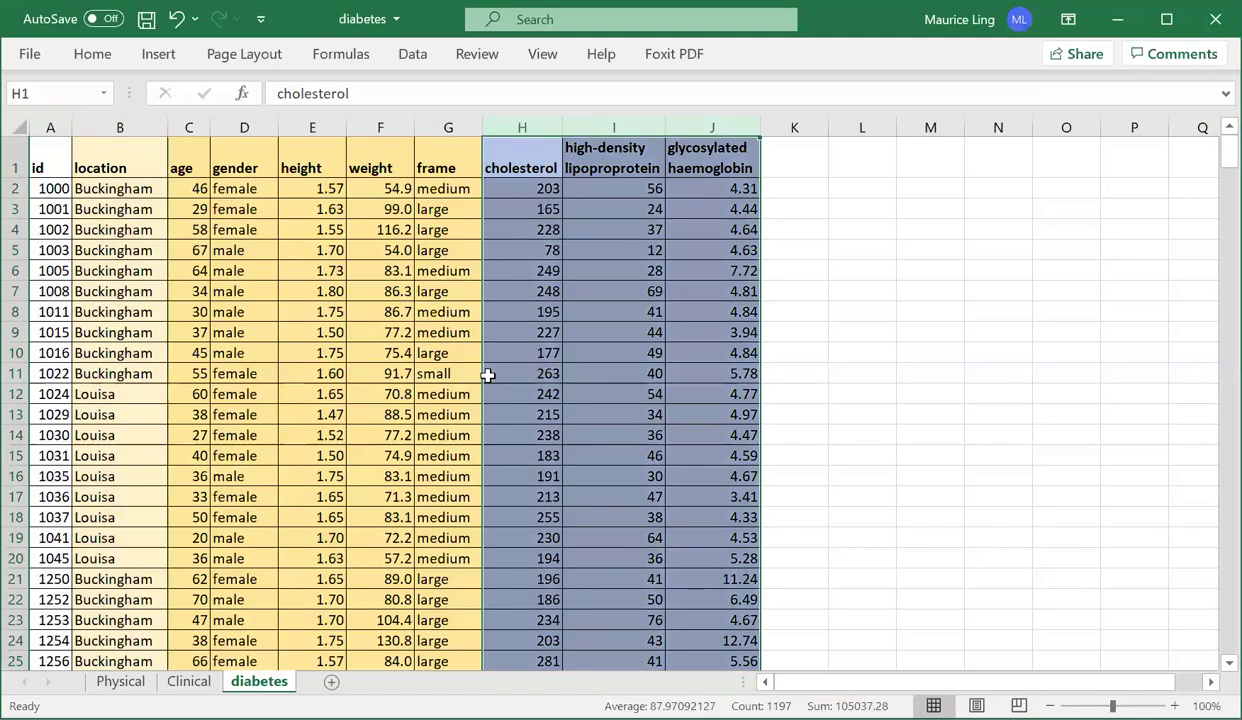
- View the Physical and Clinical sheets and return to the diabetes sheet
{"action": "left_click", "coordinate": [120, 681], "text": "ctrl"}
{"action": "left_click", "coordinate": [990, 557]}
{"action": "left_click", "coordinate": [120, 681]}
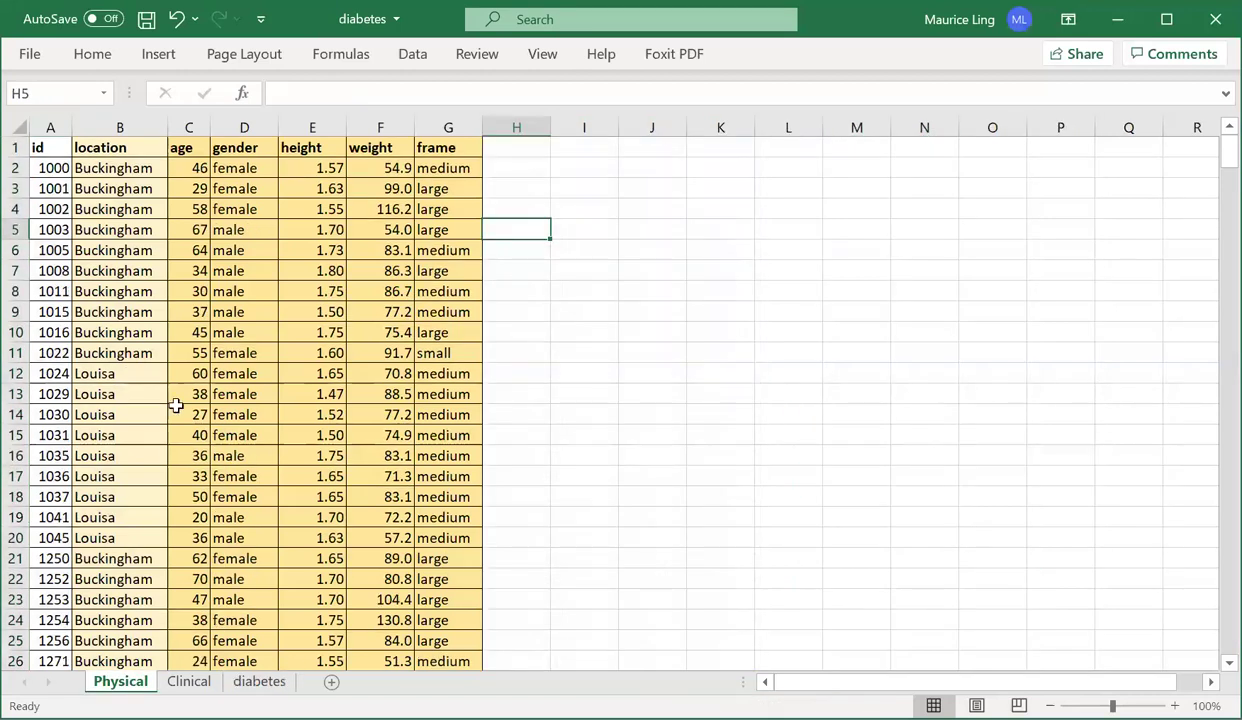
{"action": "left_click", "coordinate": [188, 681]}
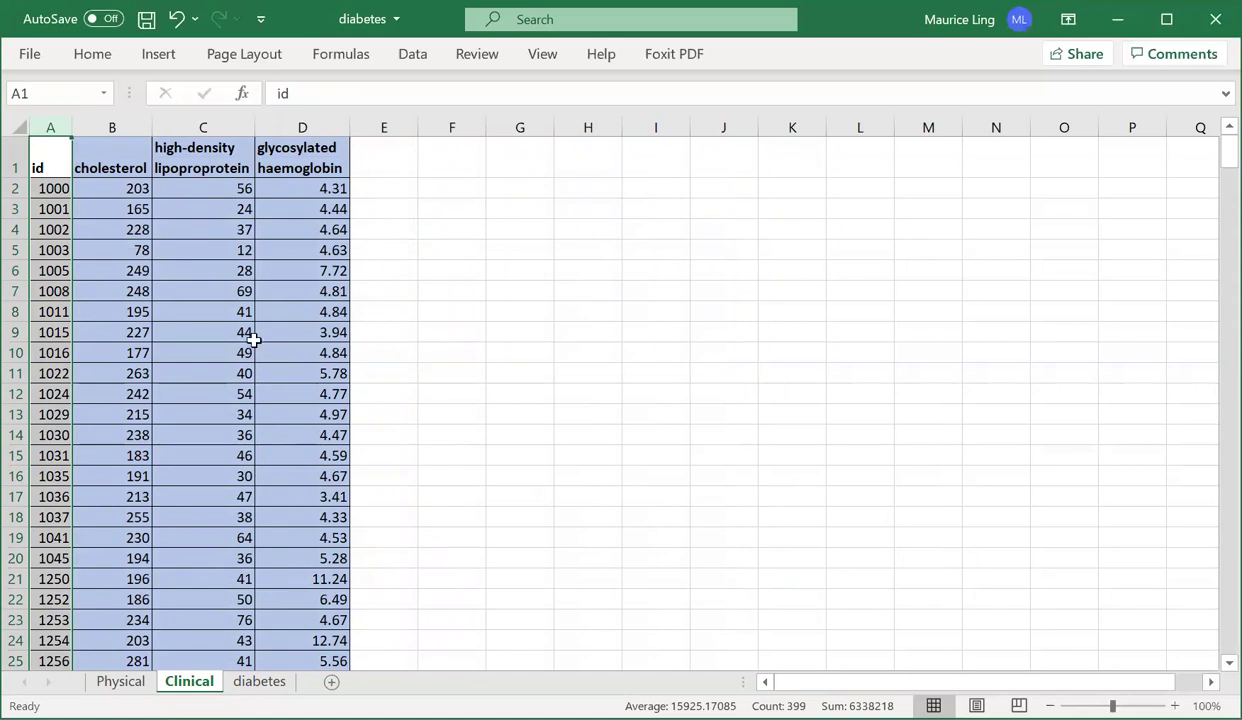
{"action": "left_click", "coordinate": [62, 227], "text": "ctrl"}
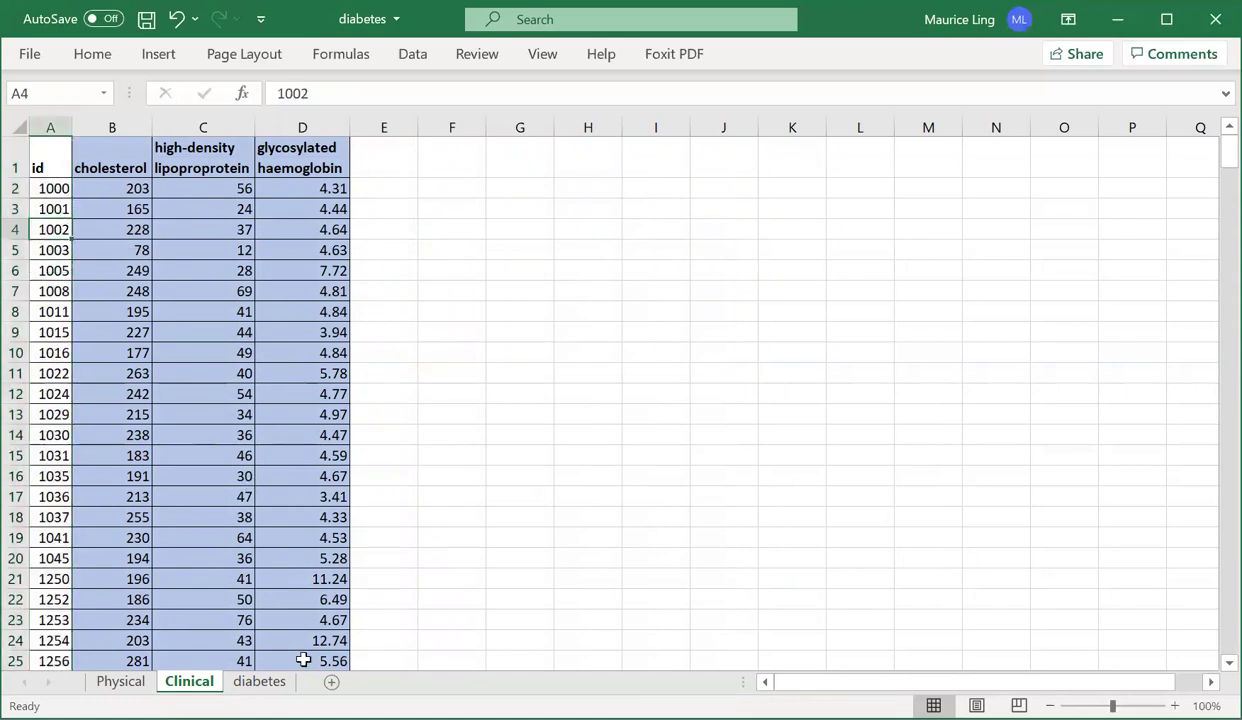
{"action": "left_click", "coordinate": [259, 681]}
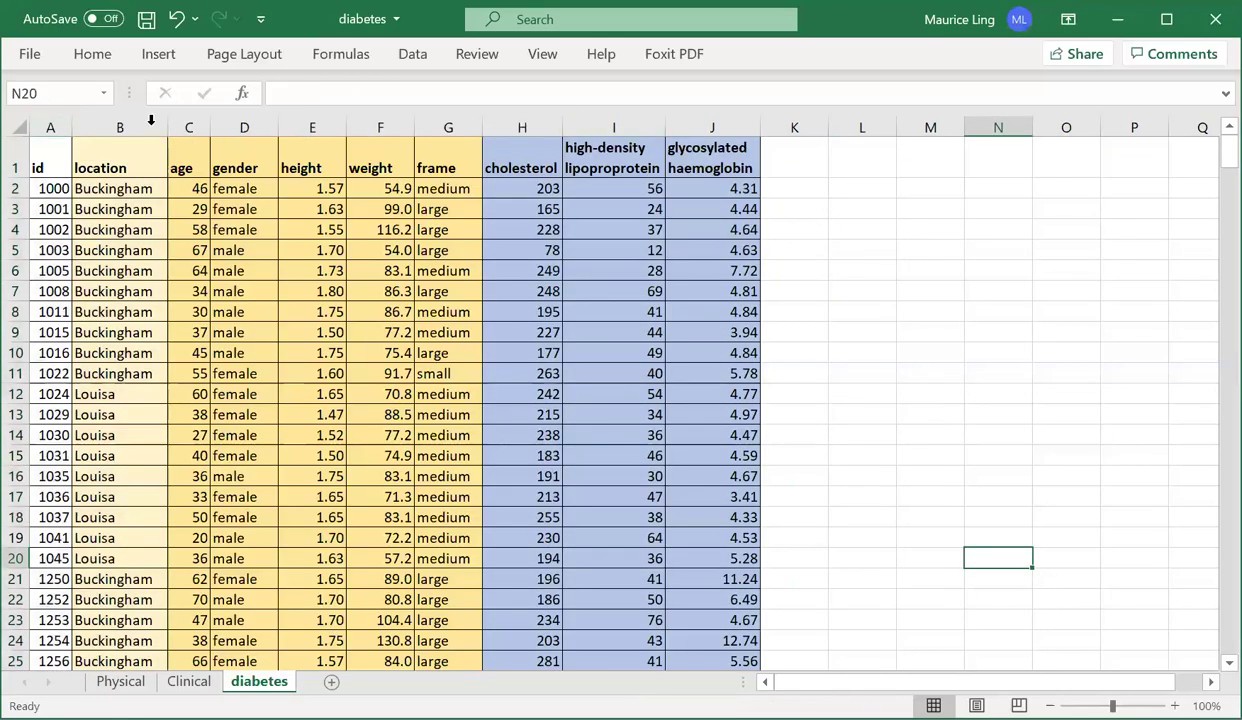
- Highlight columns A to J of the combined table on the diabetes sheet
{"action": "left_click", "coordinate": [50, 128]}
{"action": "left_click_drag", "start_coordinate": [72, 128], "coordinate": [88, 128]}
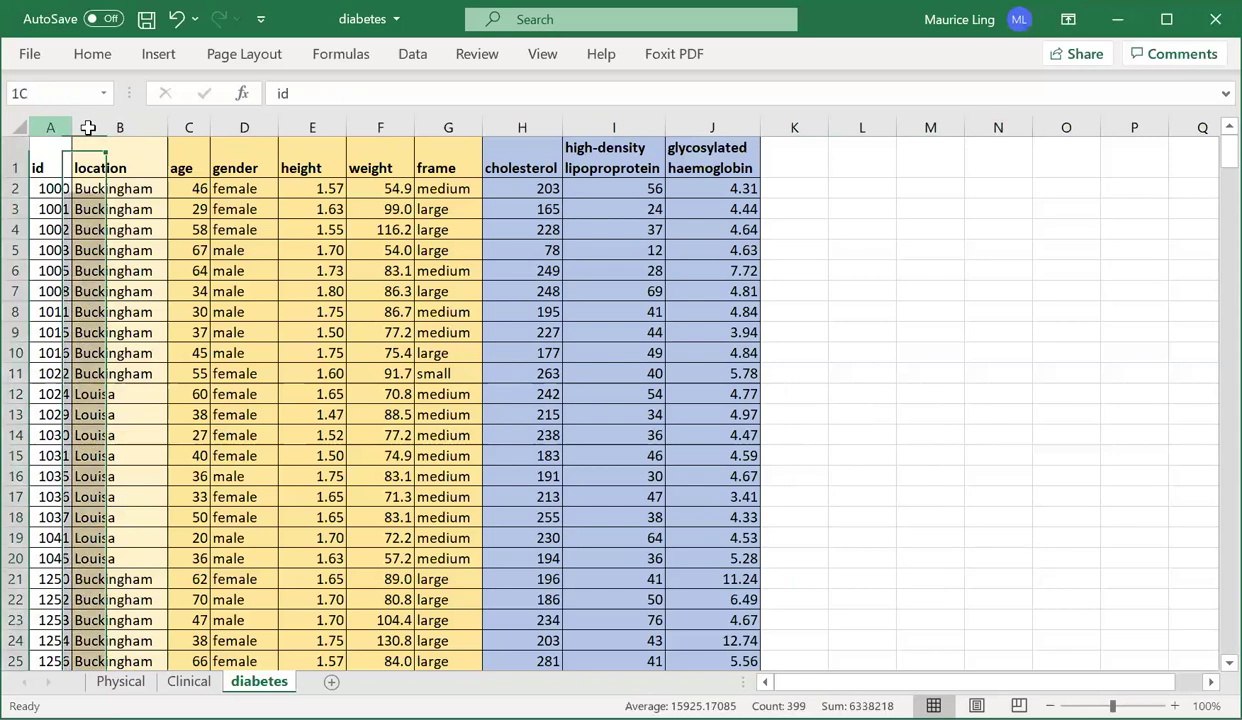
{"action": "left_click", "coordinate": [712, 117], "text": "shift"}
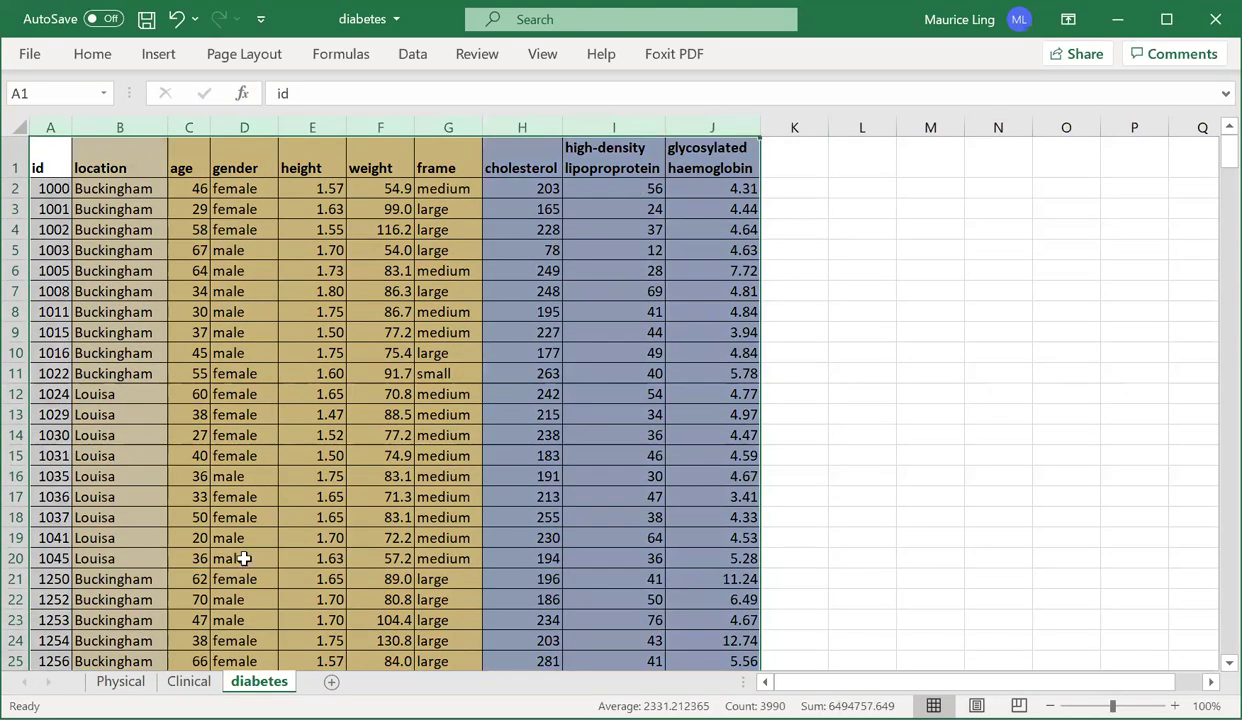
- Examine the id column on the Physical sheet
{"action": "left_click", "coordinate": [120, 681]}
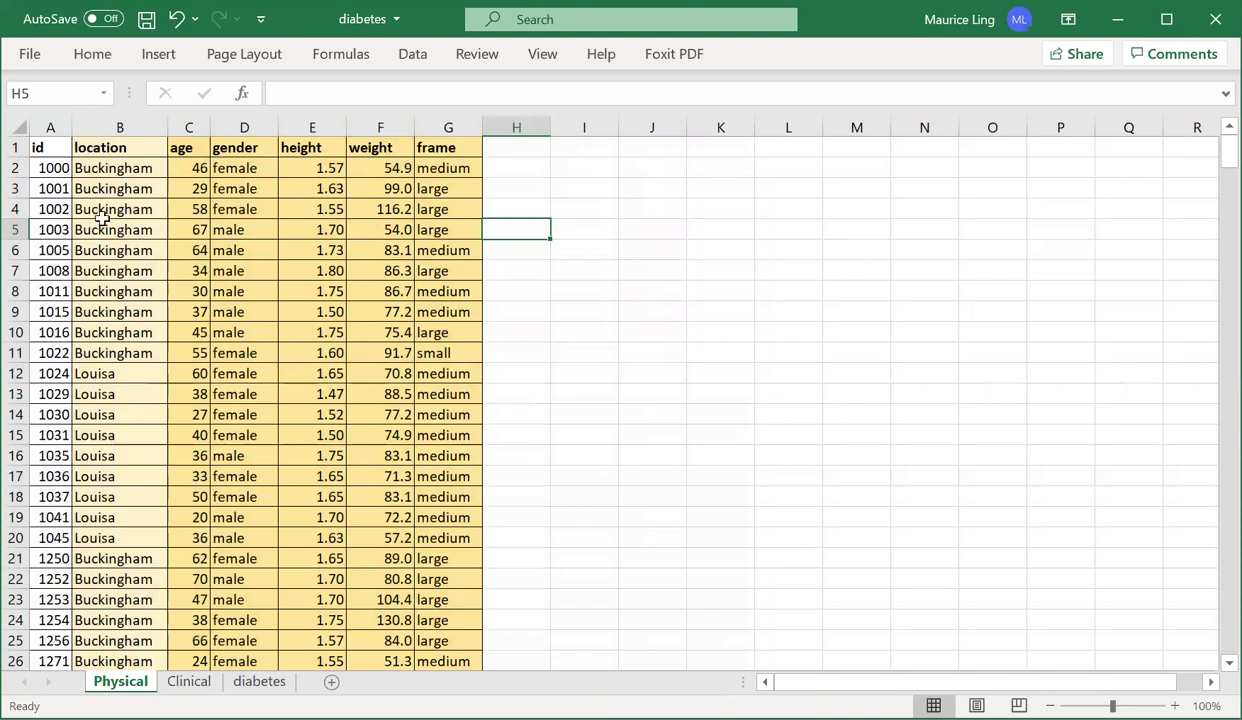
{"action": "left_click", "coordinate": [52, 125]}
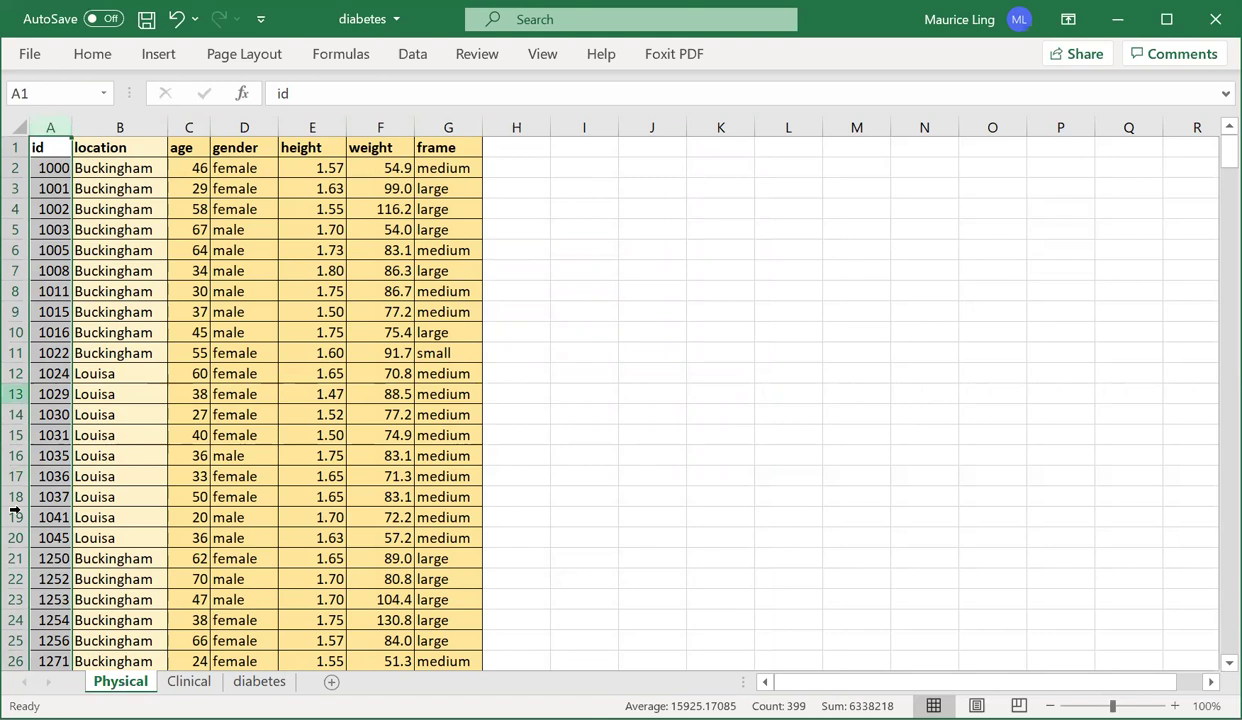
{"action": "left_click", "coordinate": [110, 332]}
{"action": "left_click", "coordinate": [55, 127]}
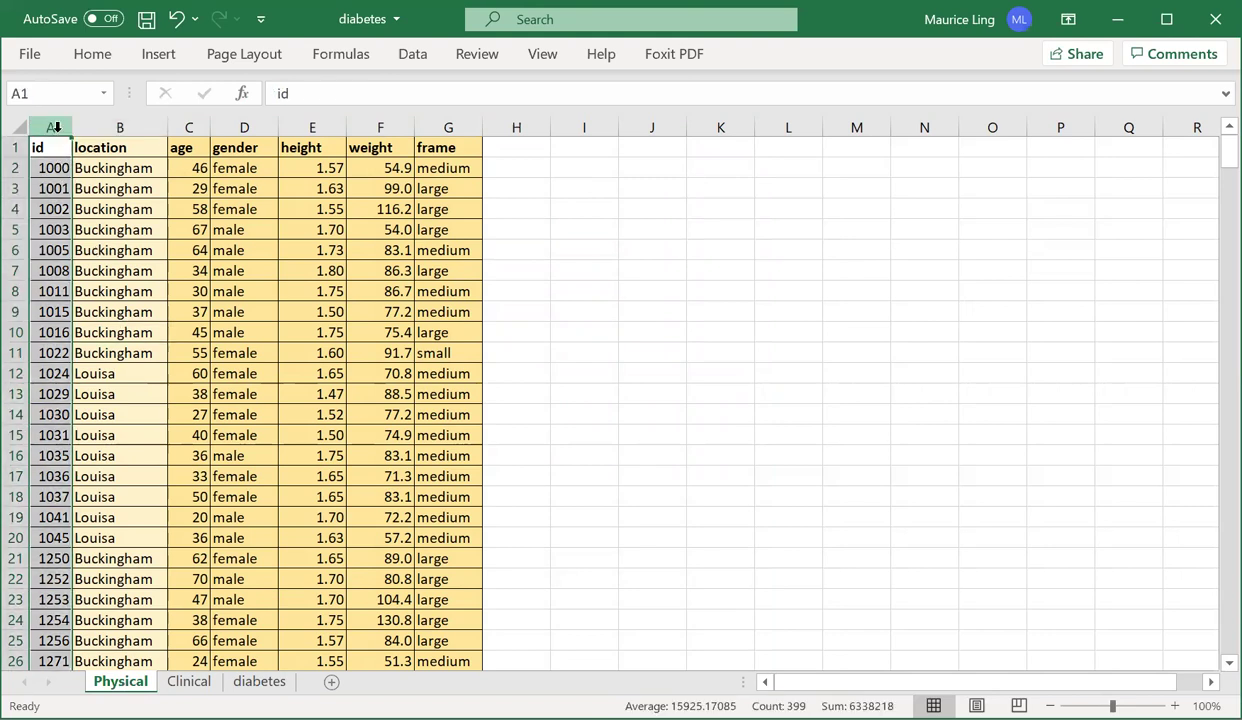
- Add a new worksheet, place it before the Physical sheet and rename it Assembled
{"action": "left_click", "coordinate": [329, 682]}
{"action": "left_click_drag", "start_coordinate": [190, 681], "coordinate": [100, 682]}
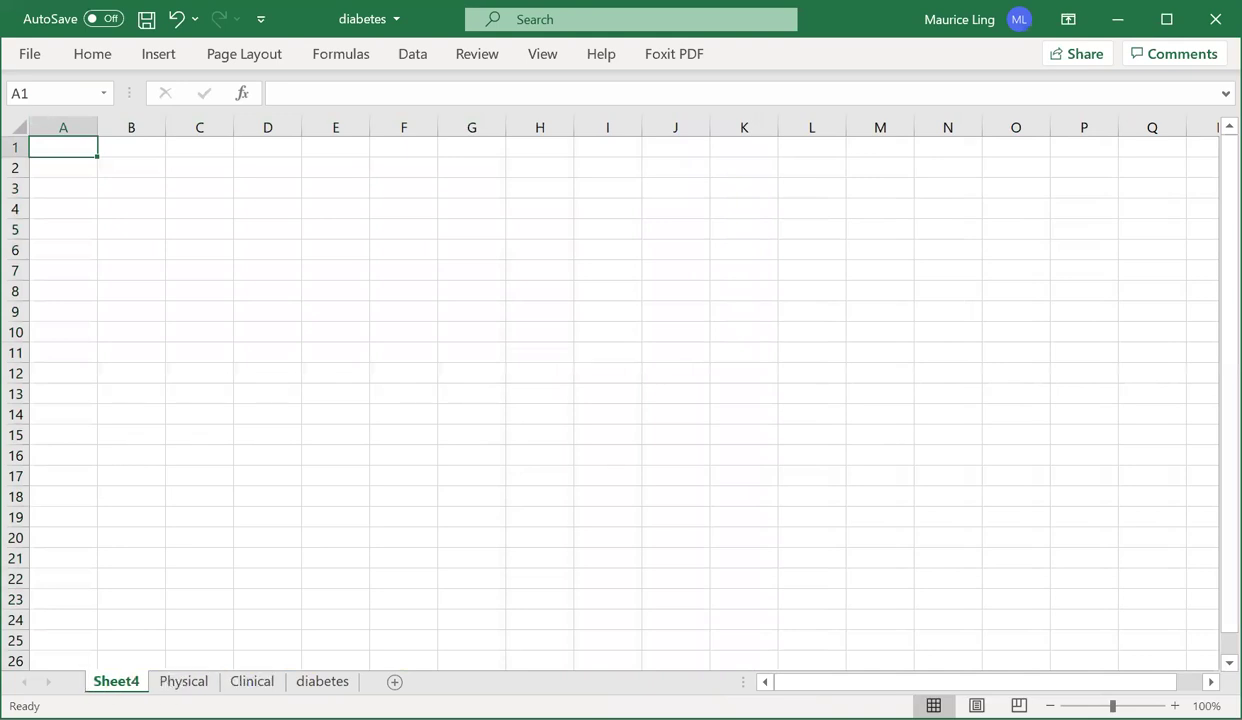
{"action": "right_click", "coordinate": [120, 681]}
{"action": "left_click", "coordinate": [200, 446]}
{"action": "type", "text": "Assembled"}
{"action": "key", "text": "Return"}
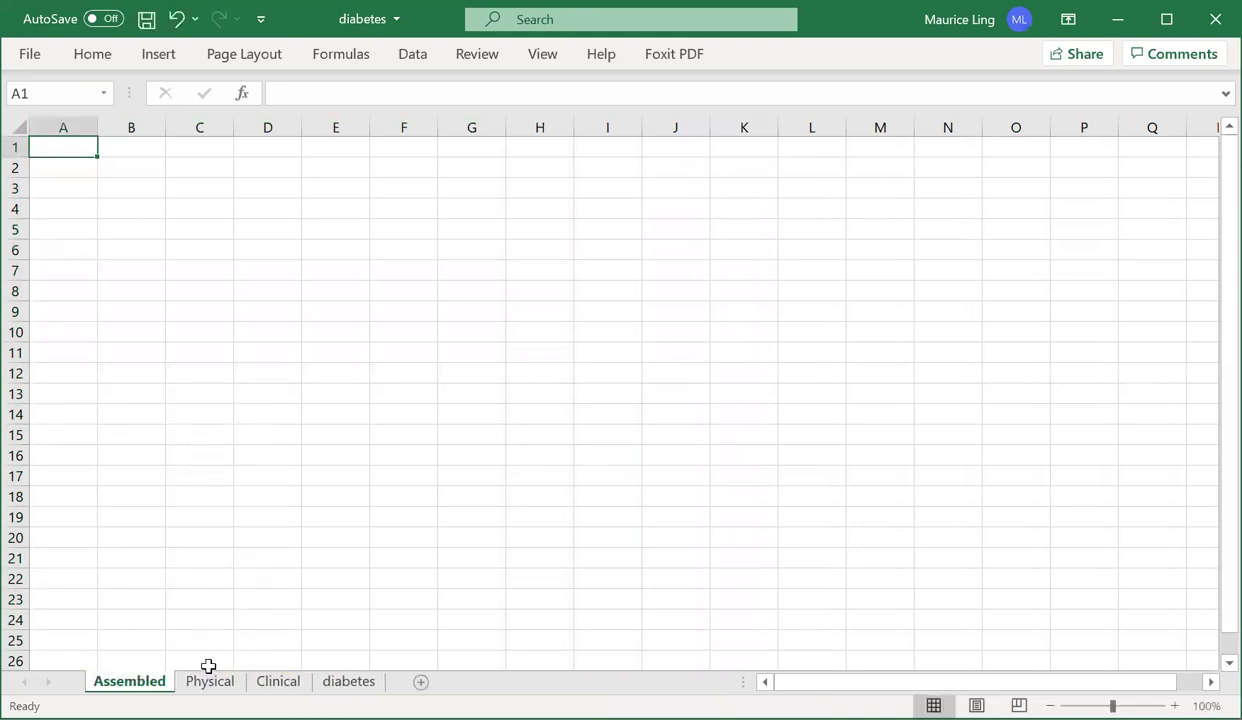
- Highlight the id column on the Physical sheet to check the order of its values
{"action": "left_click", "coordinate": [214, 682]}
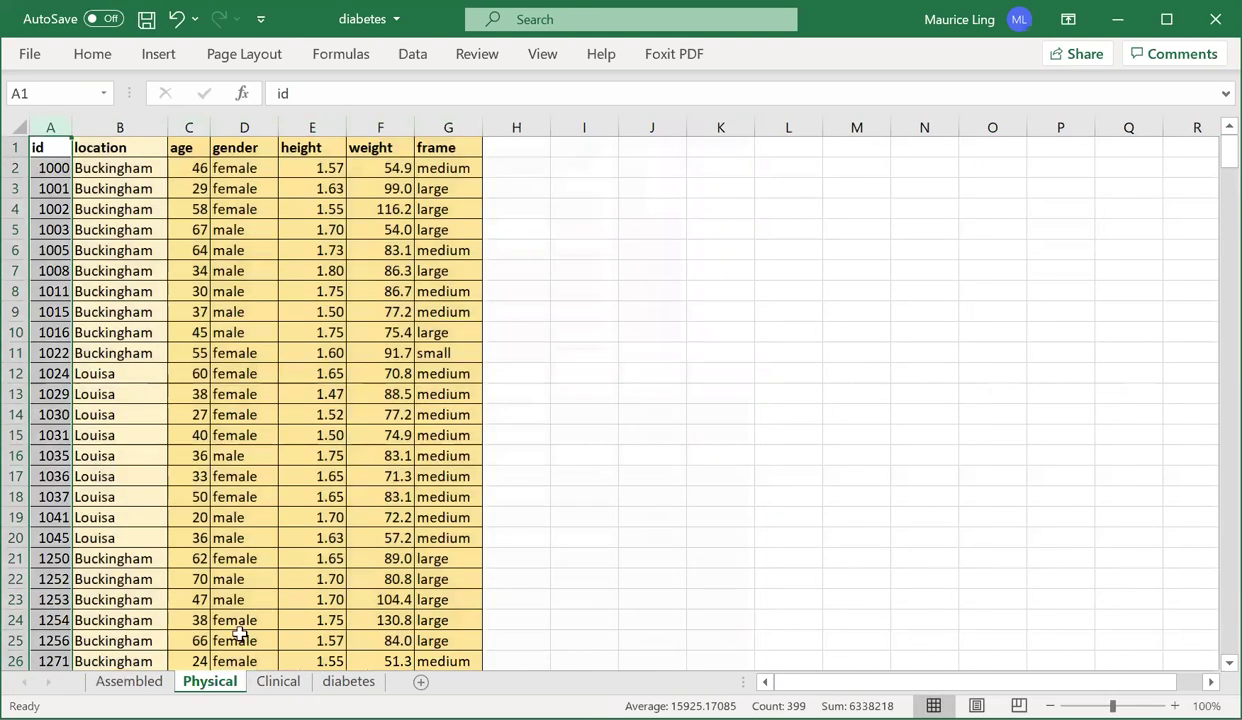
{"action": "left_click", "coordinate": [43, 147]}
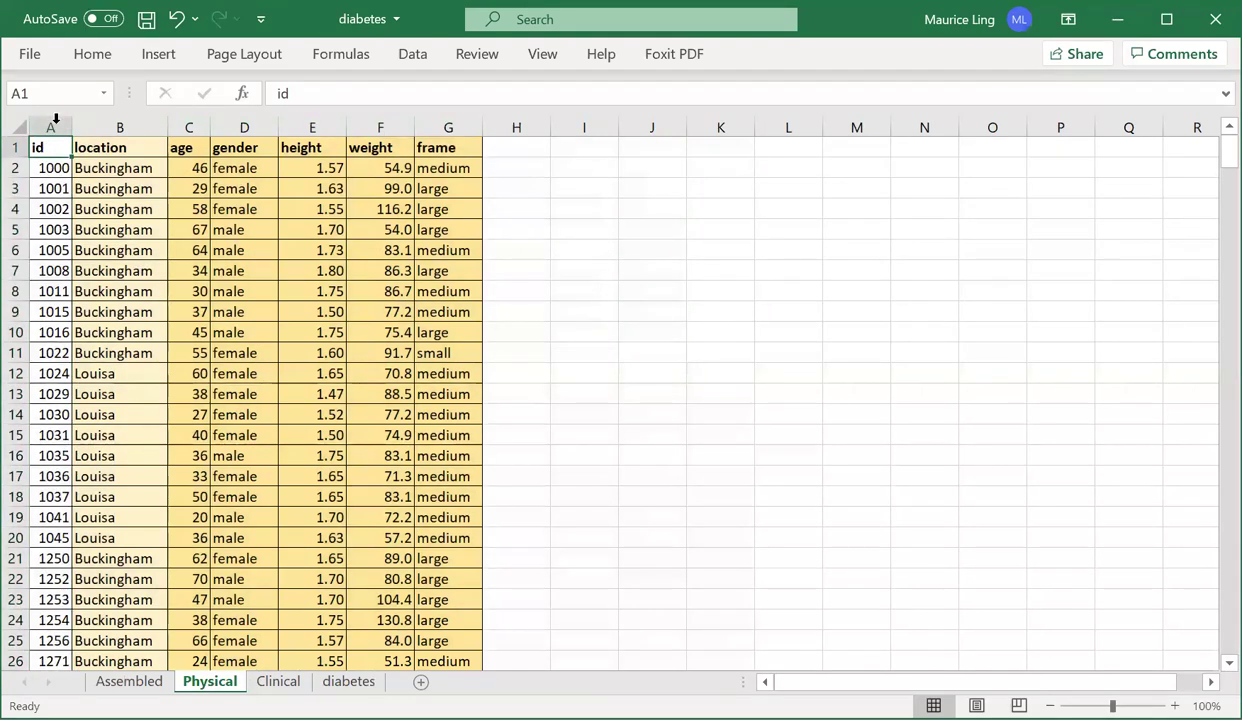
{"action": "left_click", "coordinate": [53, 127]}
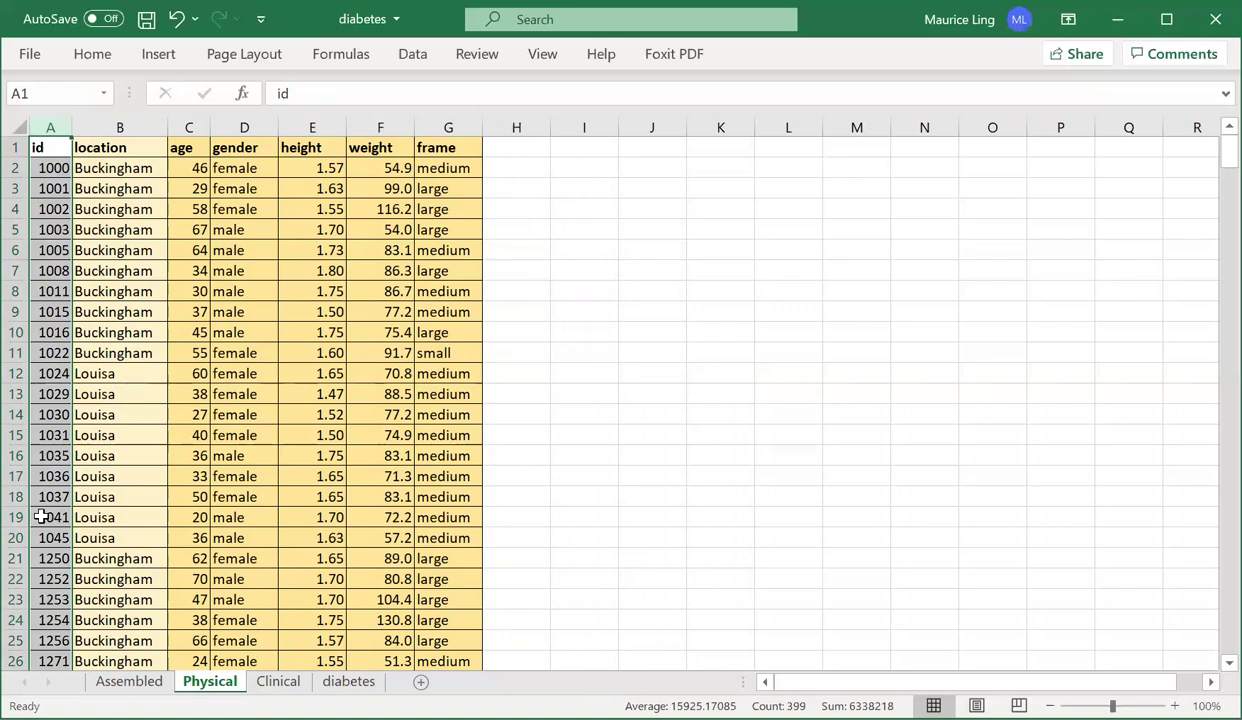
- Sort the Clinical sheet's table by id from smallest to largest
{"action": "left_click", "coordinate": [270, 681]}
{"action": "left_click", "coordinate": [51, 126], "text": "ctrl"}
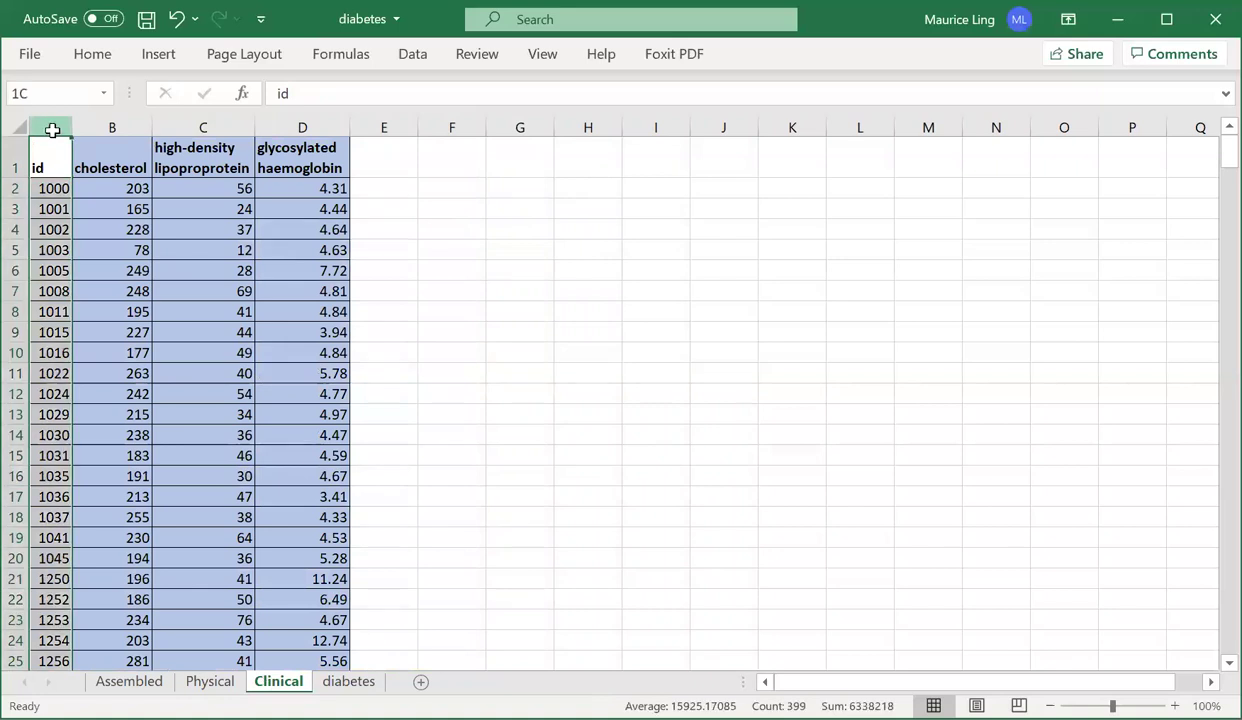
{"action": "left_click", "coordinate": [412, 54]}
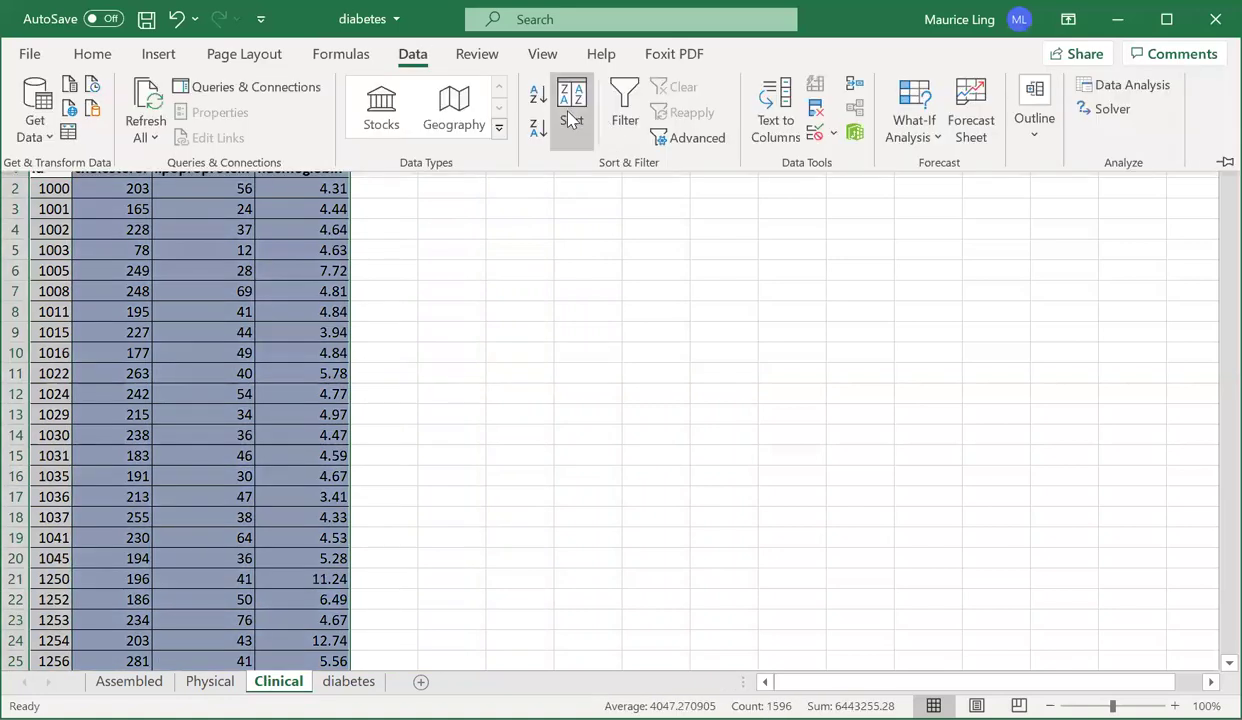
{"action": "left_click", "coordinate": [570, 119]}
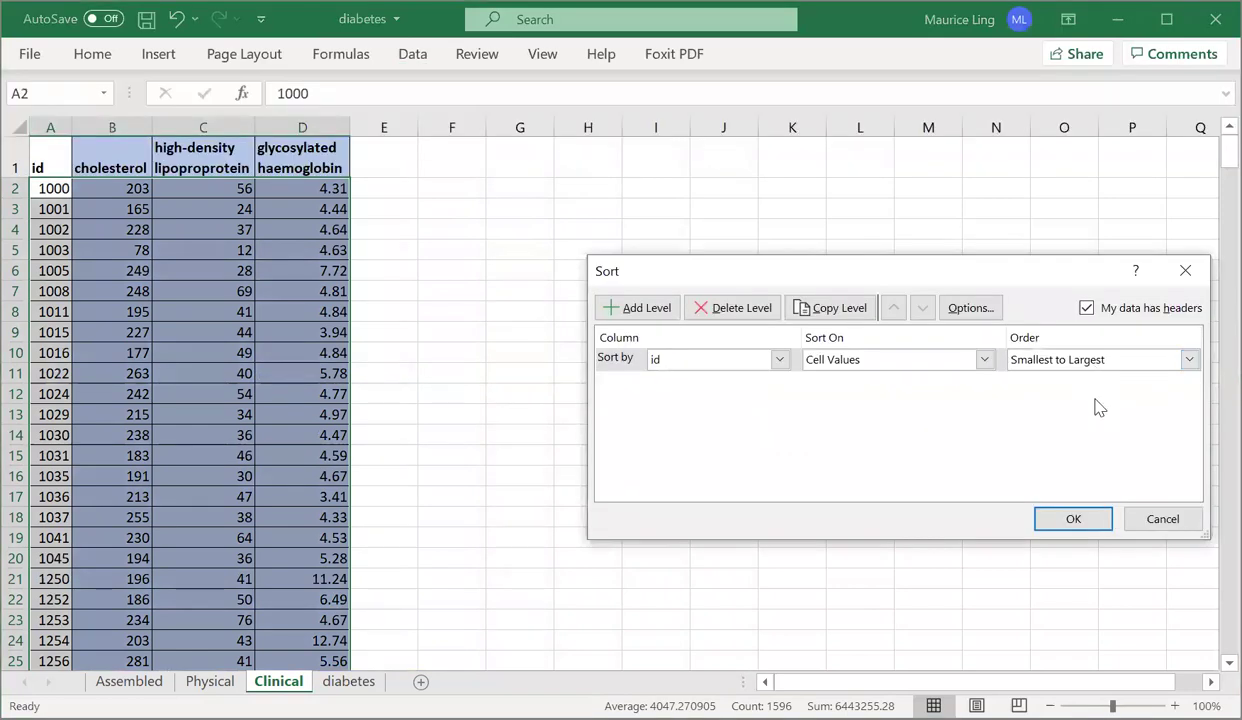
{"action": "left_click", "coordinate": [1066, 517]}
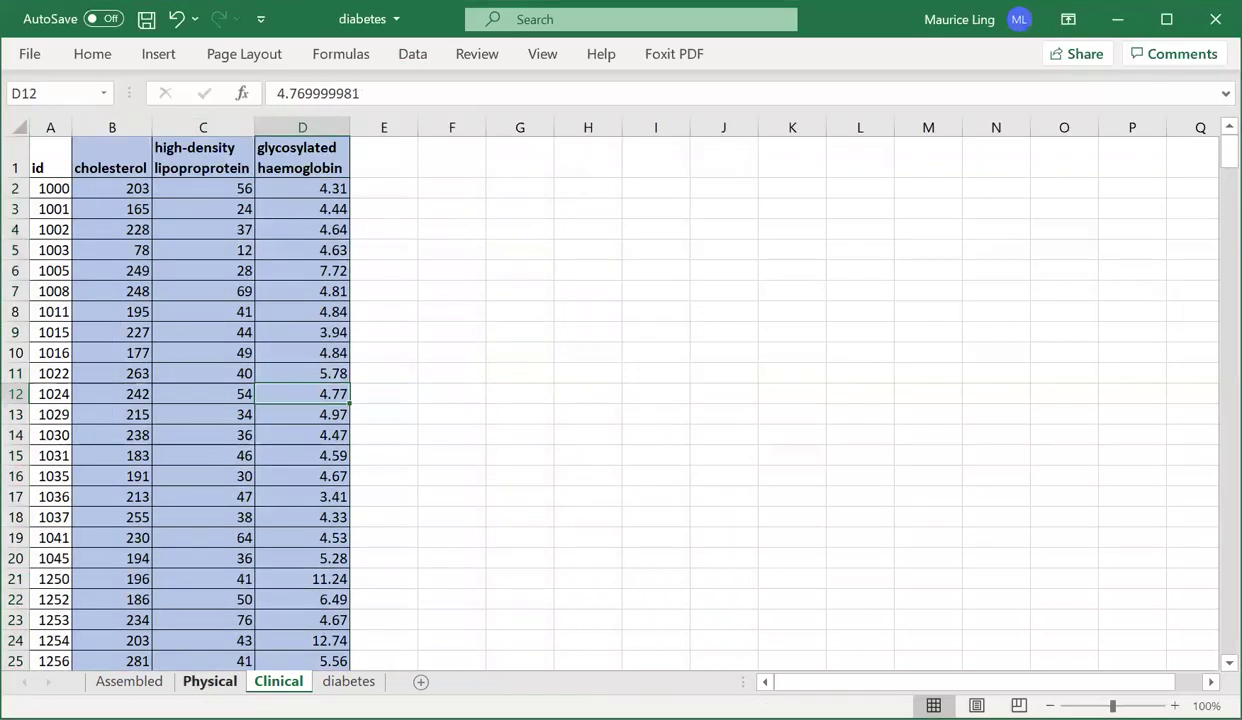
- Sort the whole table on the Physical sheet by id, using cell values ordered smallest to largest
{"action": "left_click", "coordinate": [205, 680]}
{"action": "left_click", "coordinate": [47, 127]}
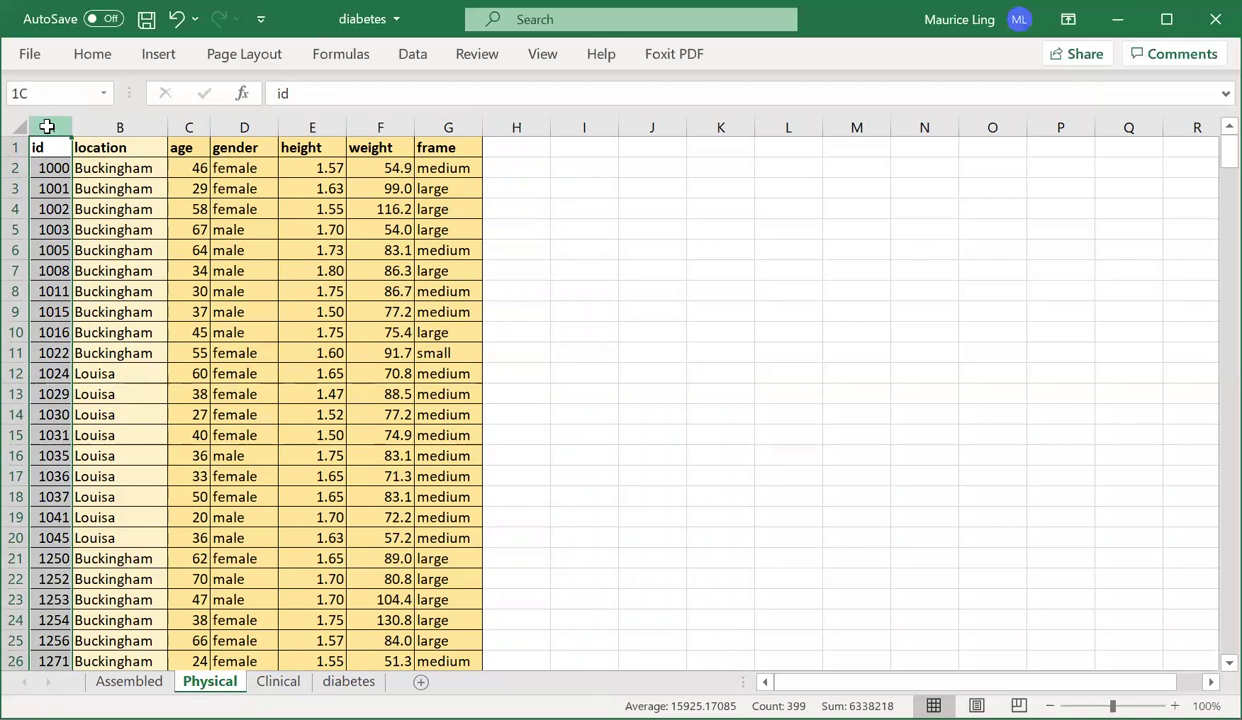
{"action": "key", "text": "ctrl+a"}
{"action": "left_click", "coordinate": [412, 55]}
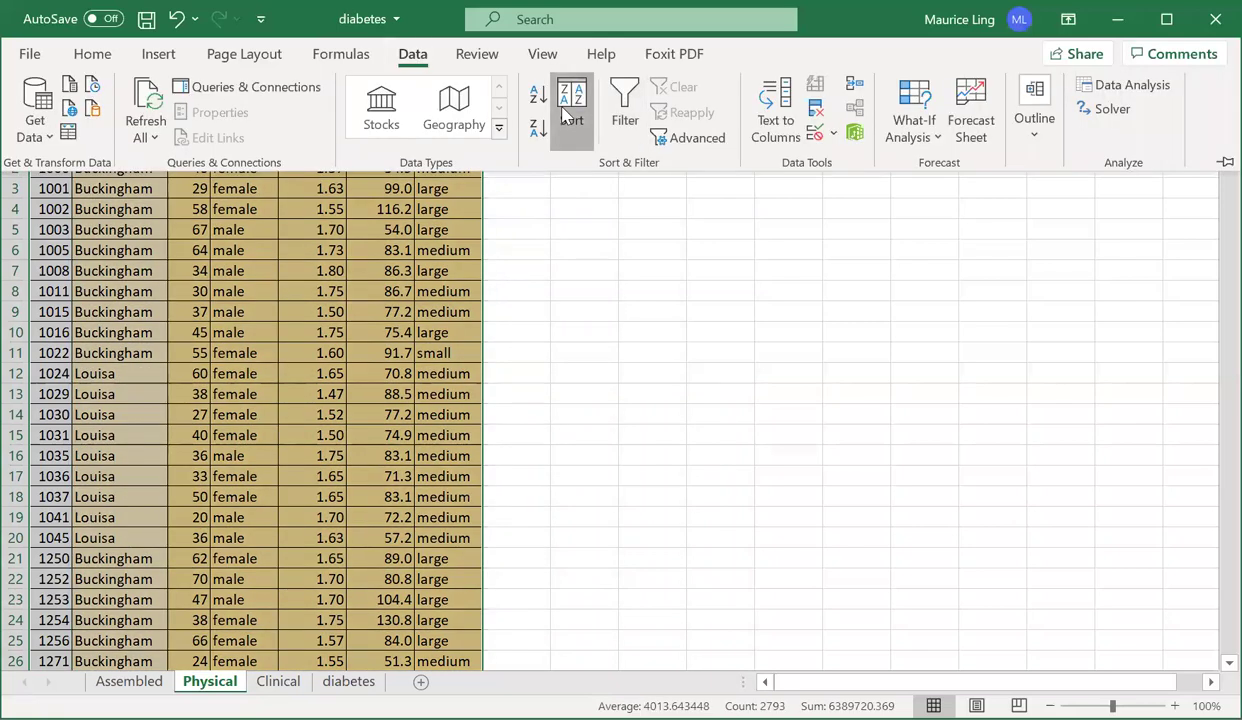
{"action": "left_click", "coordinate": [568, 112]}
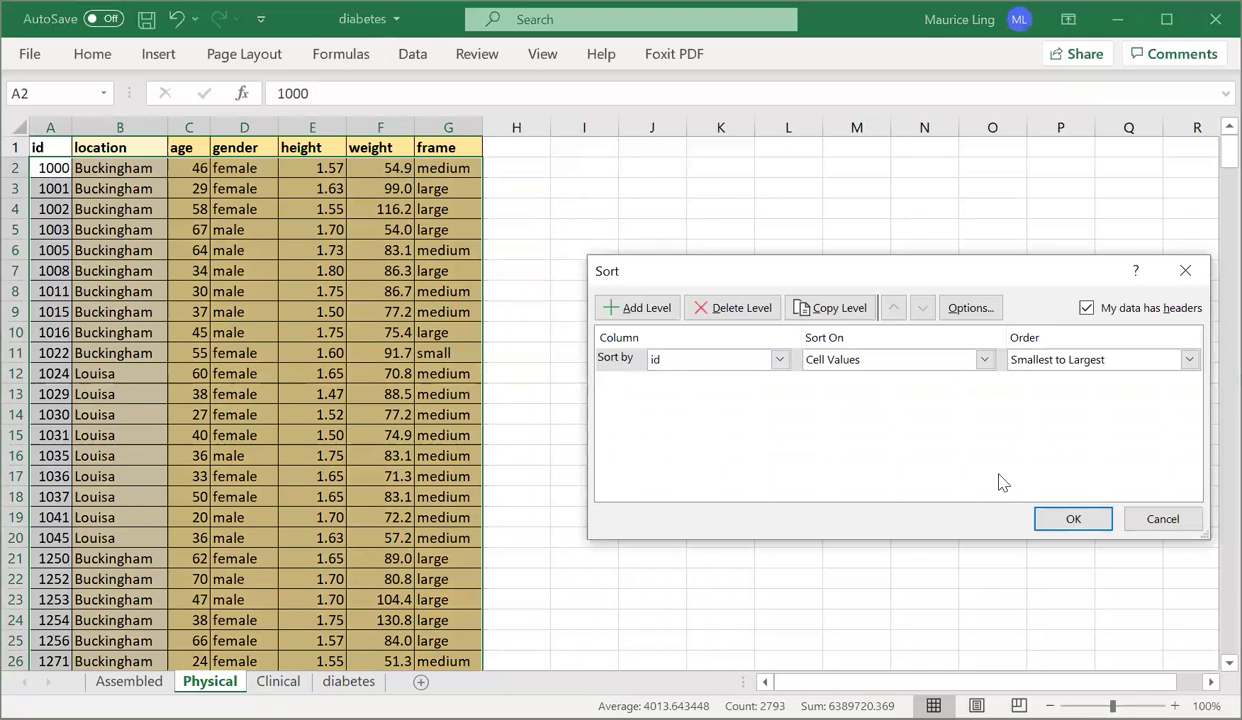
{"action": "left_click", "coordinate": [1040, 525]}
{"action": "left_click", "coordinate": [244, 435]}
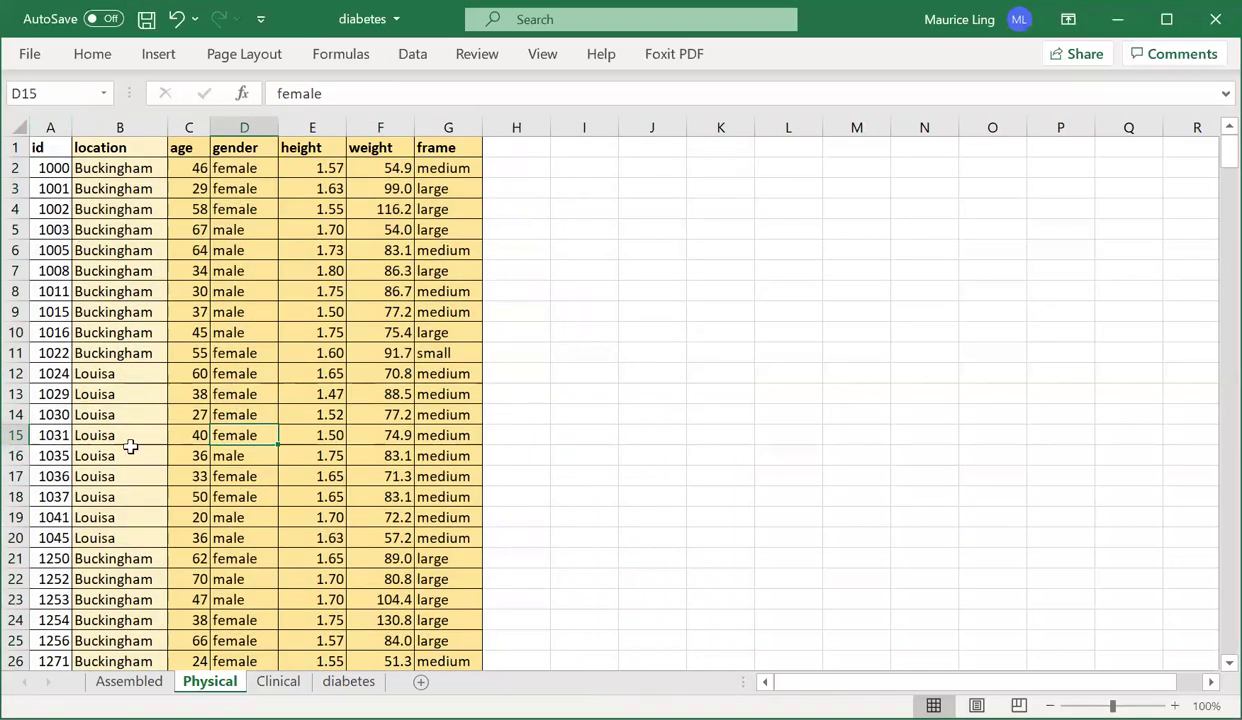
- Copy the id column from the Physical sheet into column A of the Assembled sheet
{"action": "left_click", "coordinate": [44, 120]}
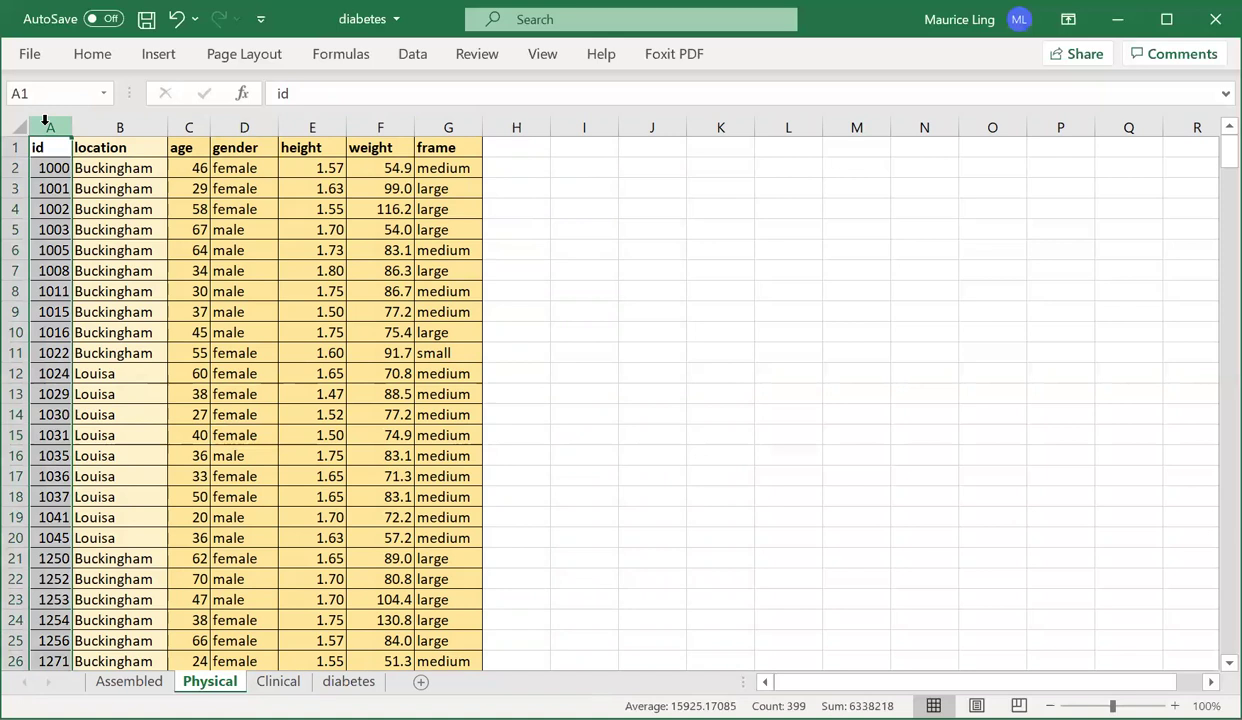
{"action": "key", "text": "ctrl+c"}
{"action": "left_click", "coordinate": [129, 681]}
{"action": "left_click", "coordinate": [73, 121]}
{"action": "key", "text": "ctrl+v"}
- Copy the location, age, gender, height, weight and frame headers from the Physical sheet into B1:G1 of the Assembled sheet
{"action": "left_click_drag", "start_coordinate": [72, 129], "coordinate": [424, 147]}
{"action": "left_click", "coordinate": [207, 681]}
{"action": "key", "text": "ctrl+c"}
{"action": "left_click", "coordinate": [155, 681]}
{"action": "left_click", "coordinate": [139, 147]}
{"action": "key", "text": "ctrl+v"}
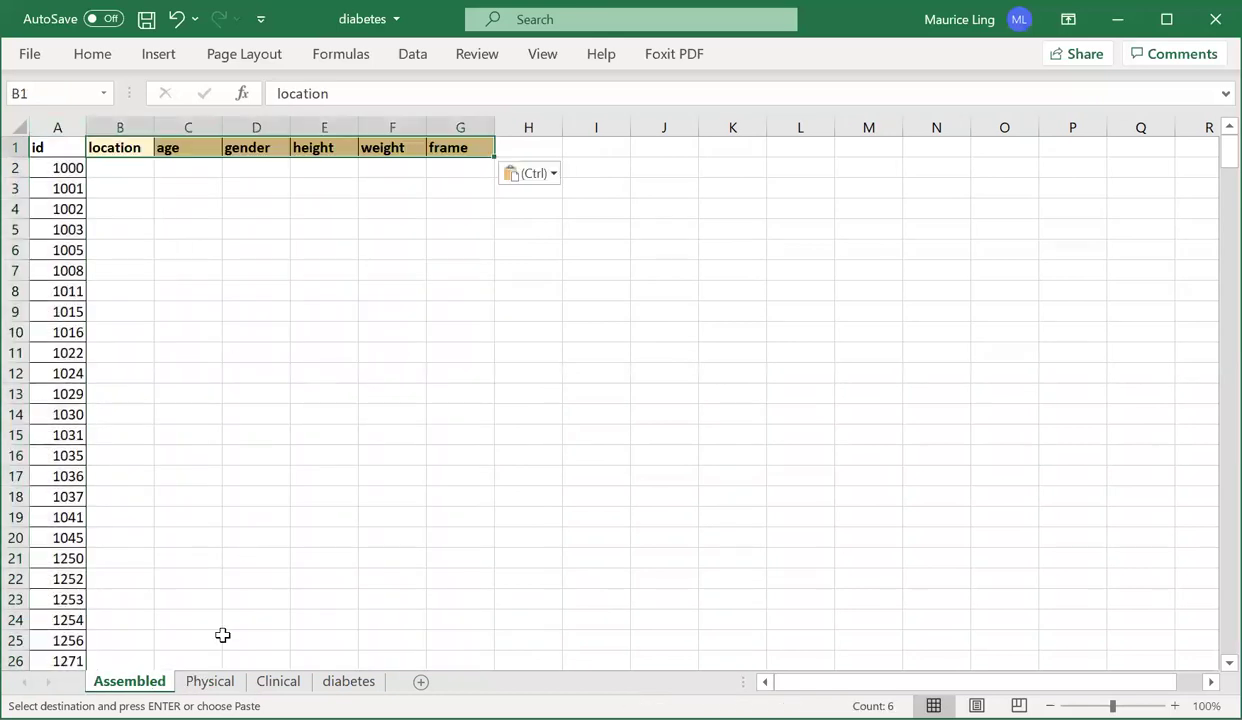
- Copy the cholesterol, high-density lipoproprotein and glycosylated haemoglobin headers from the Clinical sheet into H1:J1 of the Assembled sheet
{"action": "left_click", "coordinate": [278, 681]}
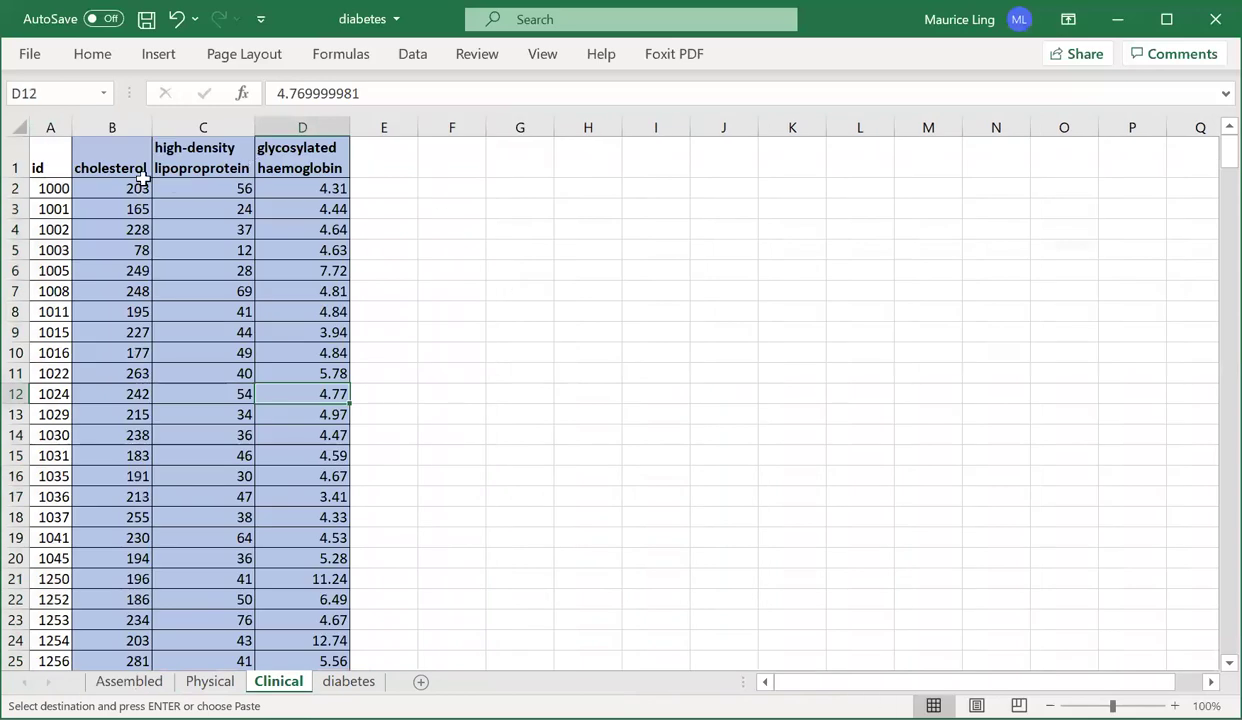
{"action": "left_click_drag", "start_coordinate": [106, 165], "coordinate": [308, 163]}
{"action": "key", "text": "ctrl+c"}
{"action": "left_click", "coordinate": [130, 681]}
{"action": "left_click", "coordinate": [556, 153]}
{"action": "key", "text": "ctrl+v"}
- Autofit the widths of columns H to J on the Assembled sheet so their headers fit
{"action": "left_click", "coordinate": [596, 127]}
{"action": "mouse_move", "coordinate": [564, 127]}
{"action": "left_mouse_down"}
{"action": "mouse_move", "coordinate": [532, 128]}
{"action": "mouse_move", "coordinate": [561, 124]}
{"action": "left_mouse_up"}
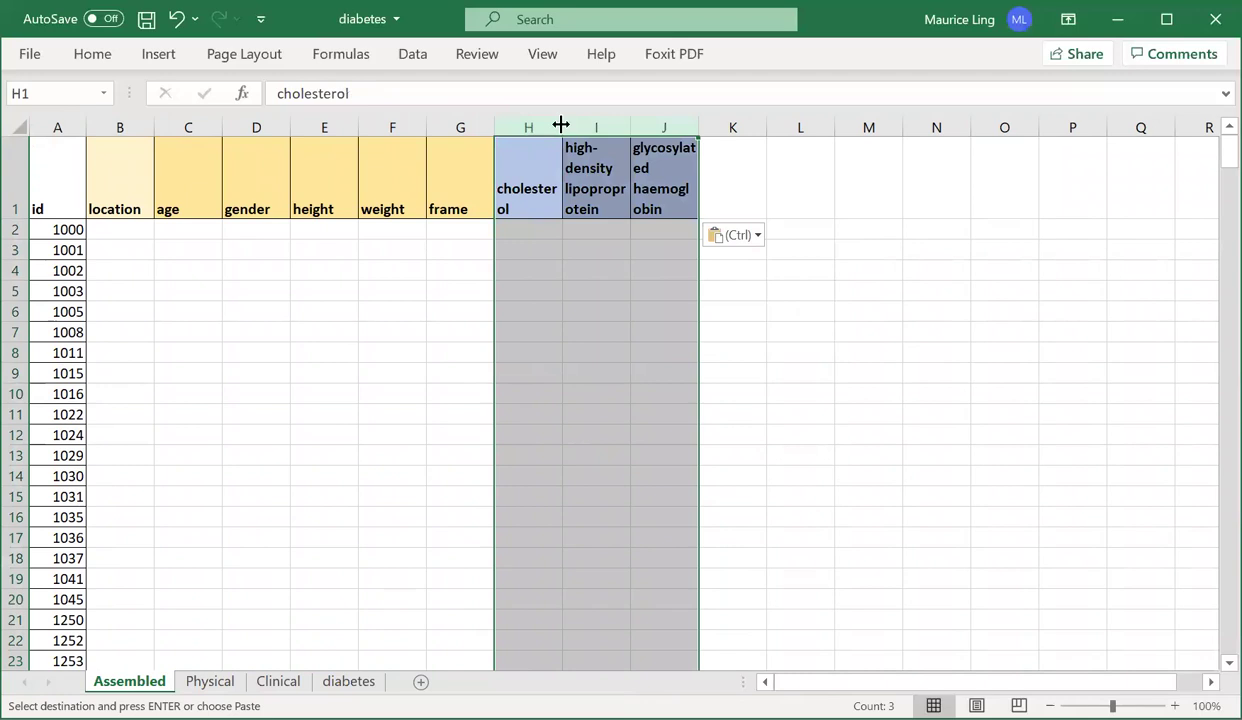
{"action": "double_click", "coordinate": [561, 124]}
{"action": "left_click", "coordinate": [706, 285]}
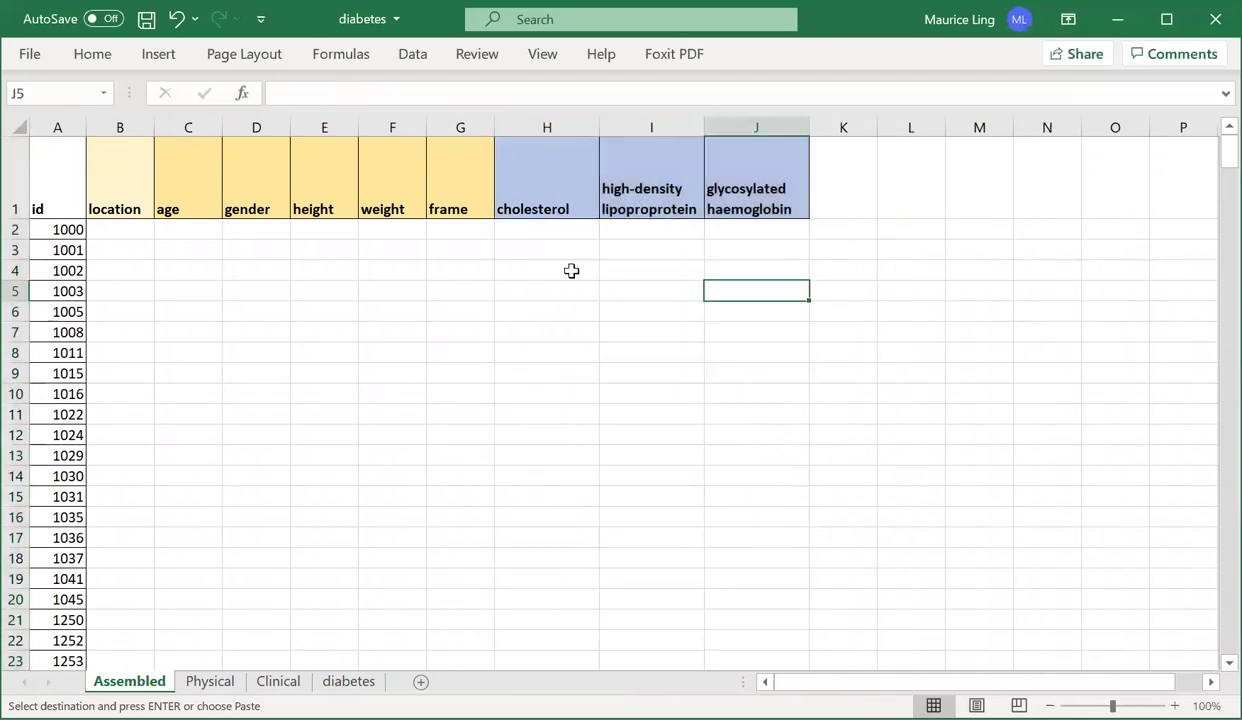
- Highlight the empty range B2:J20 on the Assembled sheet as the area that needs data
{"action": "left_click", "coordinate": [148, 232]}
{"action": "left_click_drag", "start_coordinate": [648, 234], "coordinate": [760, 600]}
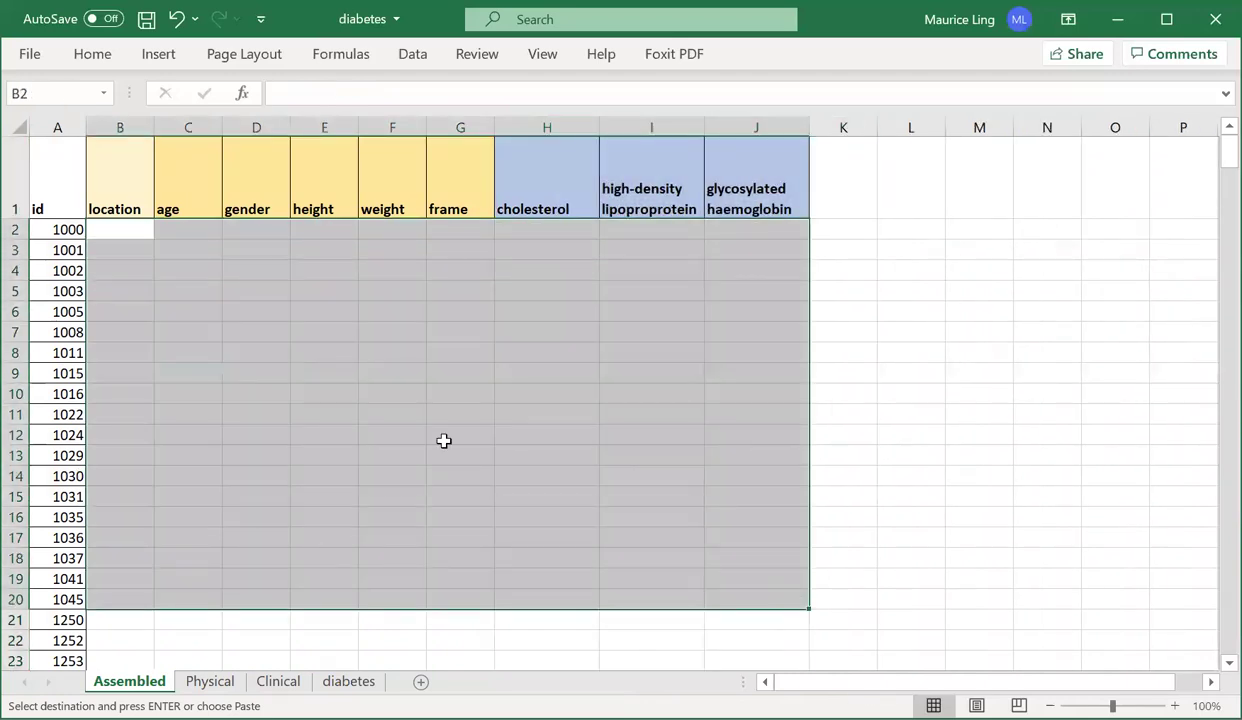
{"action": "left_click", "coordinate": [363, 391]}
{"action": "left_click", "coordinate": [138, 230]}
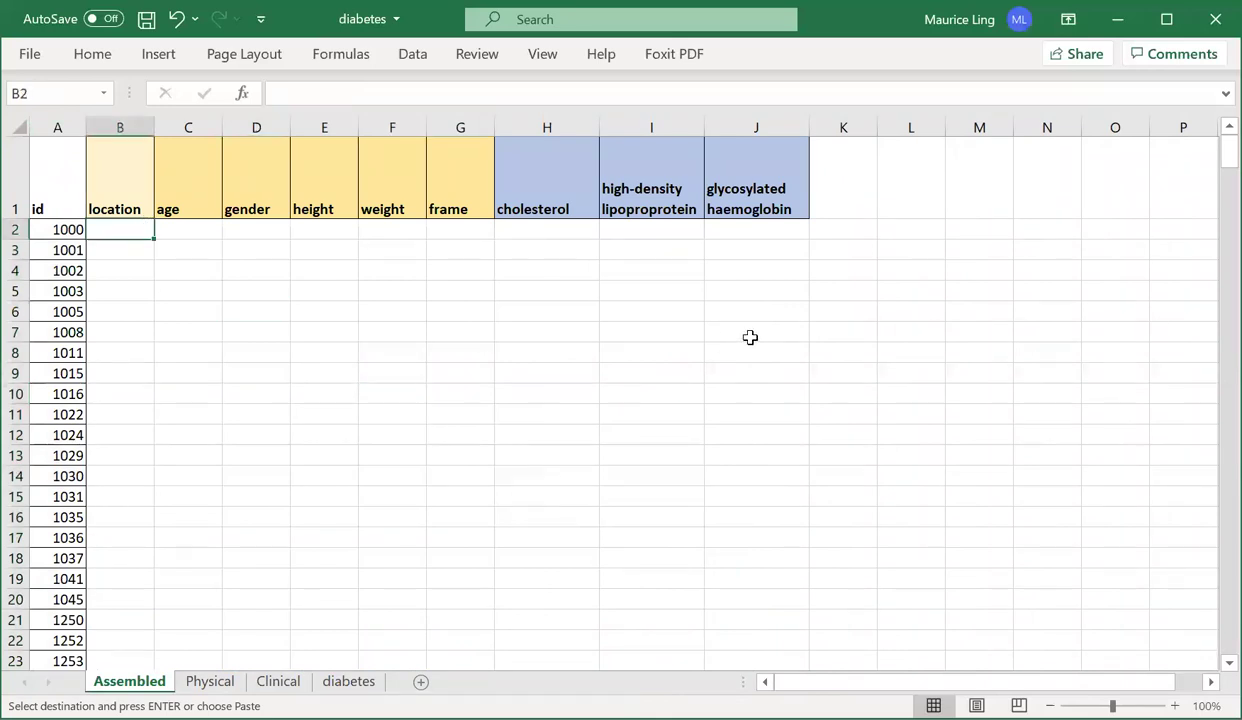
{"action": "type", "text": "=v"}
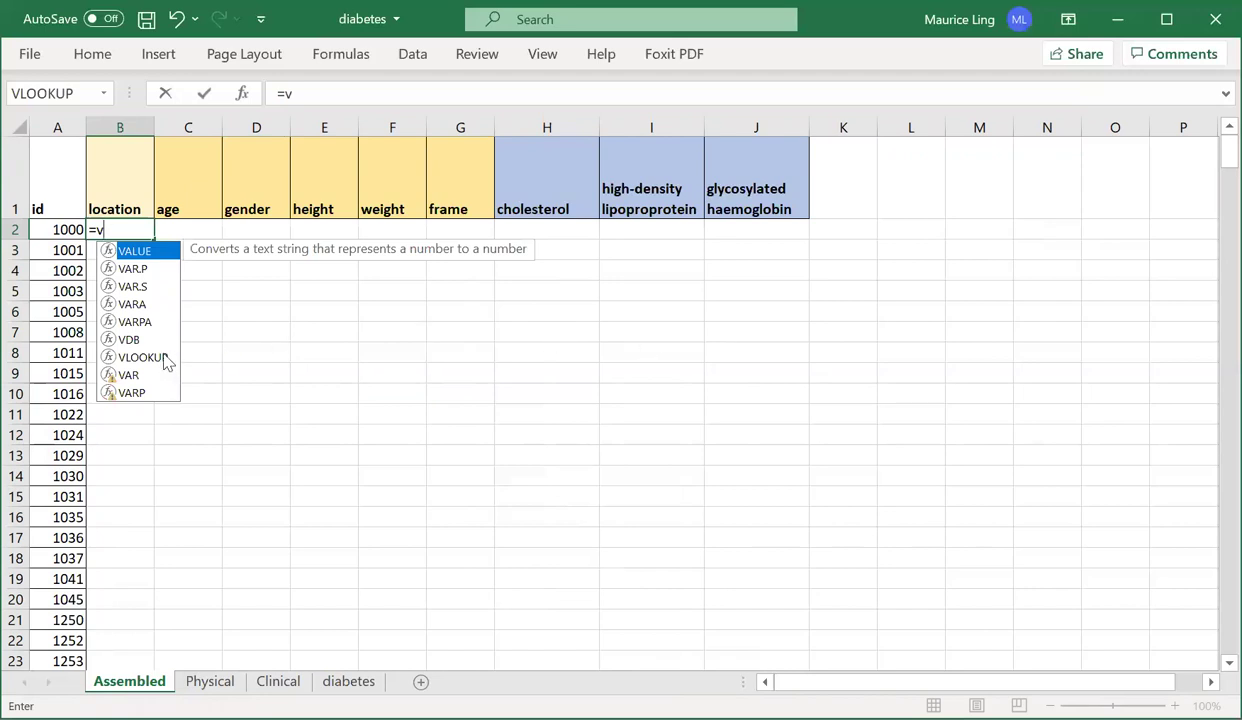
{"action": "double_click", "coordinate": [140, 357]}
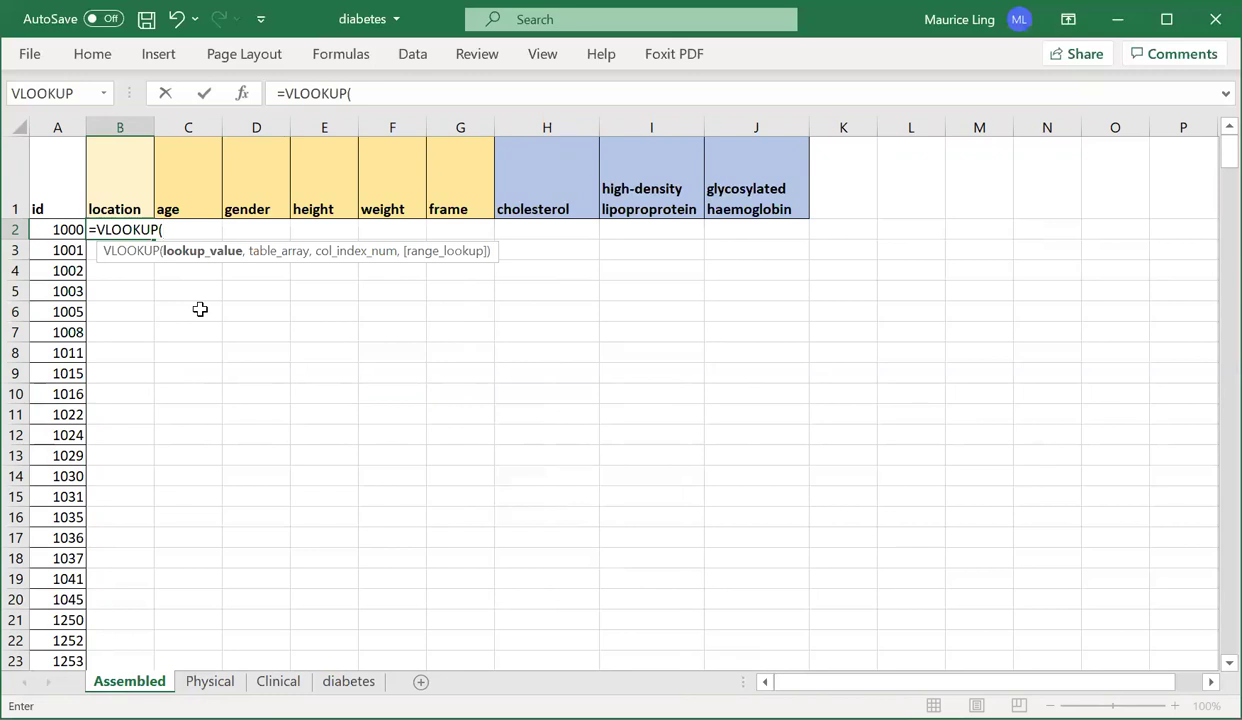
{"action": "key", "text": "BackSpace"}
{"action": "key", "text": "BackSpace"}
{"action": "key", "text": "BackSpace"}
{"action": "key", "text": "BackSpace"}
{"action": "key", "text": "Escape"}
{"action": "left_click", "coordinate": [238, 435]}
- Copy the record A2:G2 for id 1000 from the Physical sheet and paste it at B10 of the Assembled sheet
{"action": "left_click", "coordinate": [236, 681]}
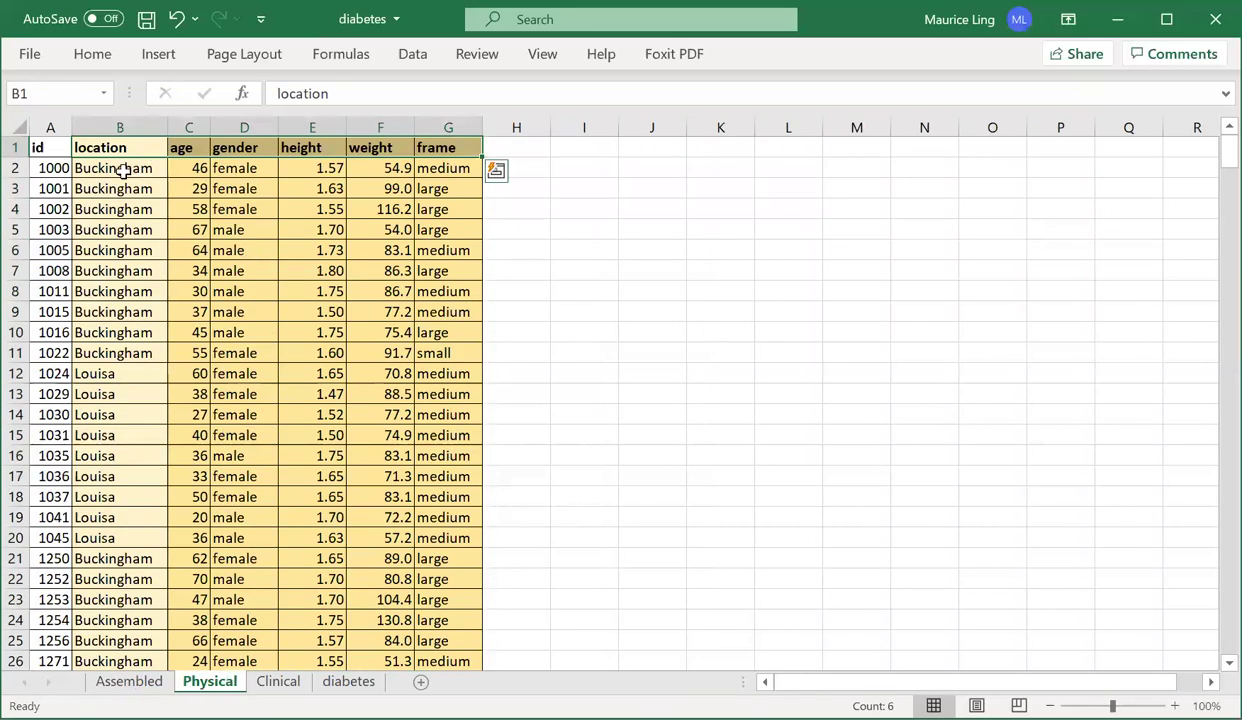
{"action": "left_click_drag", "start_coordinate": [40, 168], "coordinate": [444, 172]}
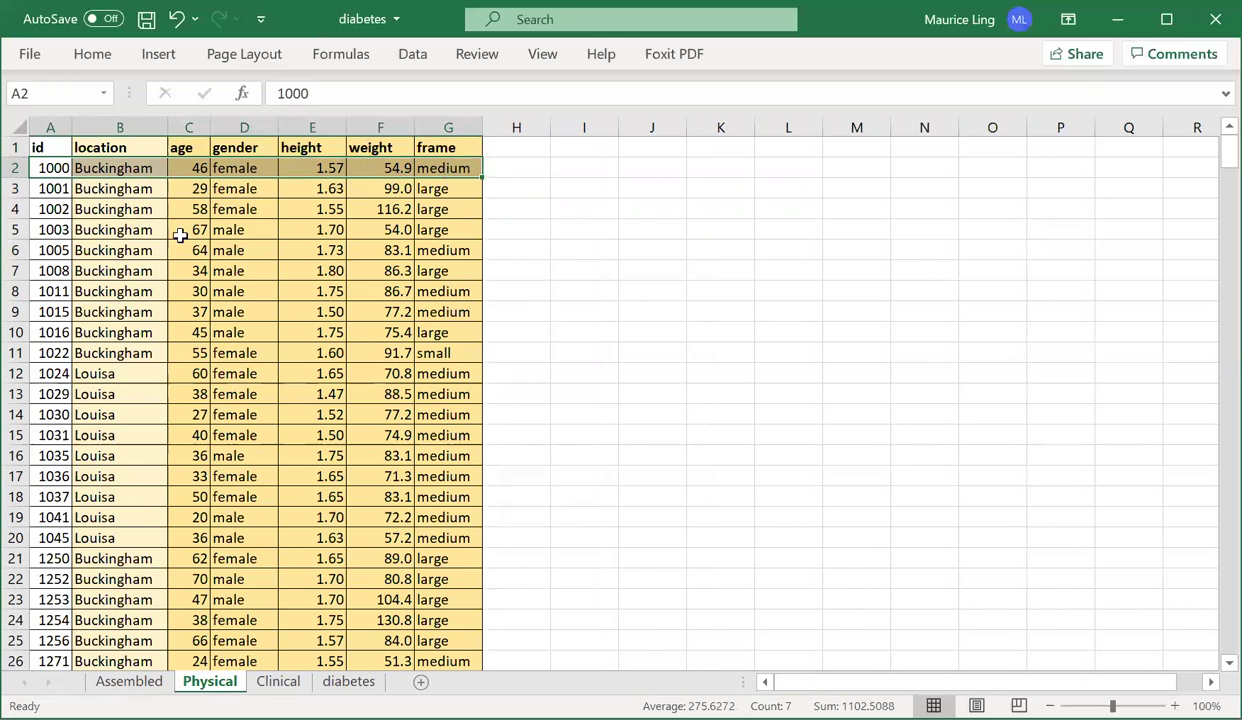
{"action": "key", "text": "ctrl+c"}
{"action": "left_click", "coordinate": [145, 676]}
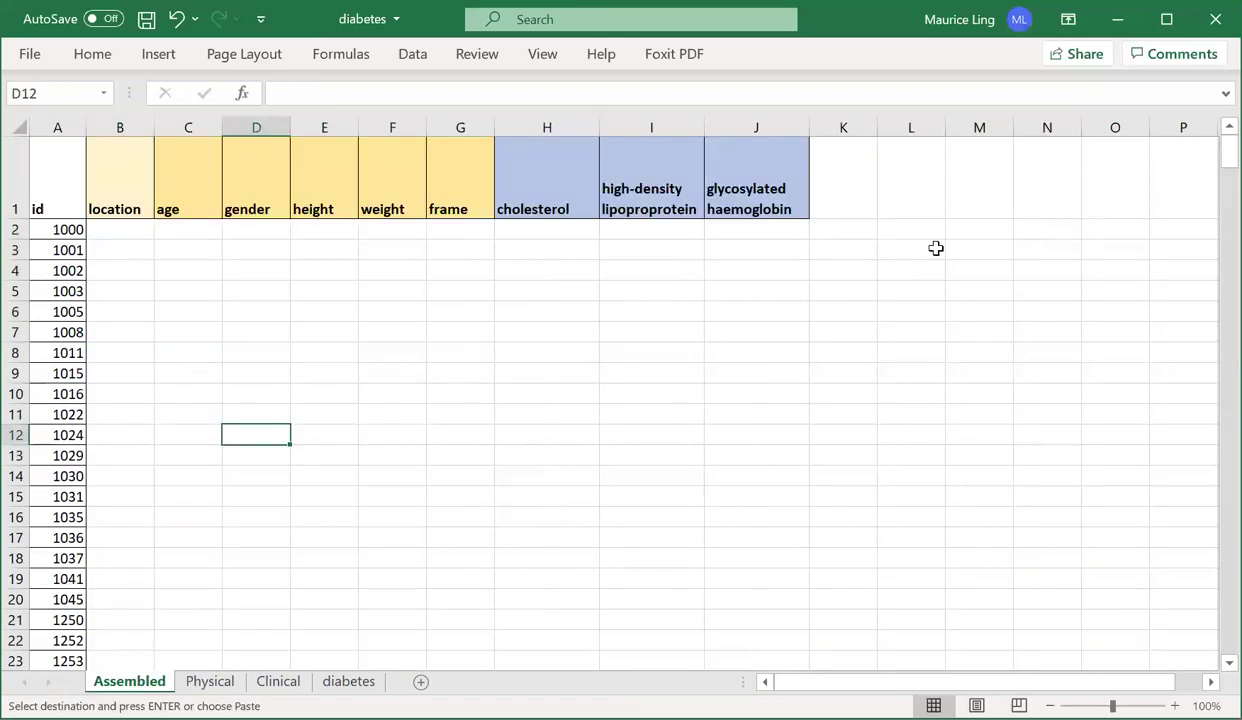
{"action": "left_click", "coordinate": [123, 390]}
{"action": "key", "text": "ctrl+v"}
{"action": "left_click", "coordinate": [518, 514]}
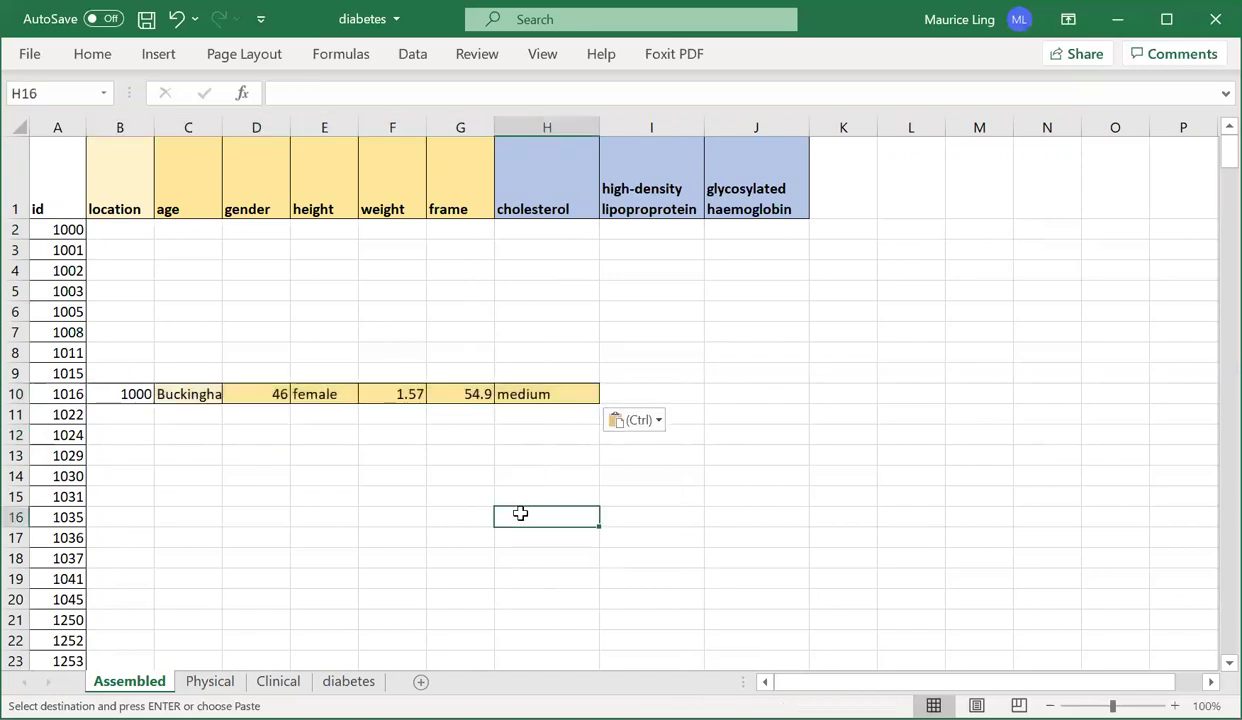
- Delete the pasted id cell B10 and shift the rest of the sample record left to line up with the headers
{"action": "left_click", "coordinate": [174, 394]}
{"action": "left_click", "coordinate": [269, 394]}
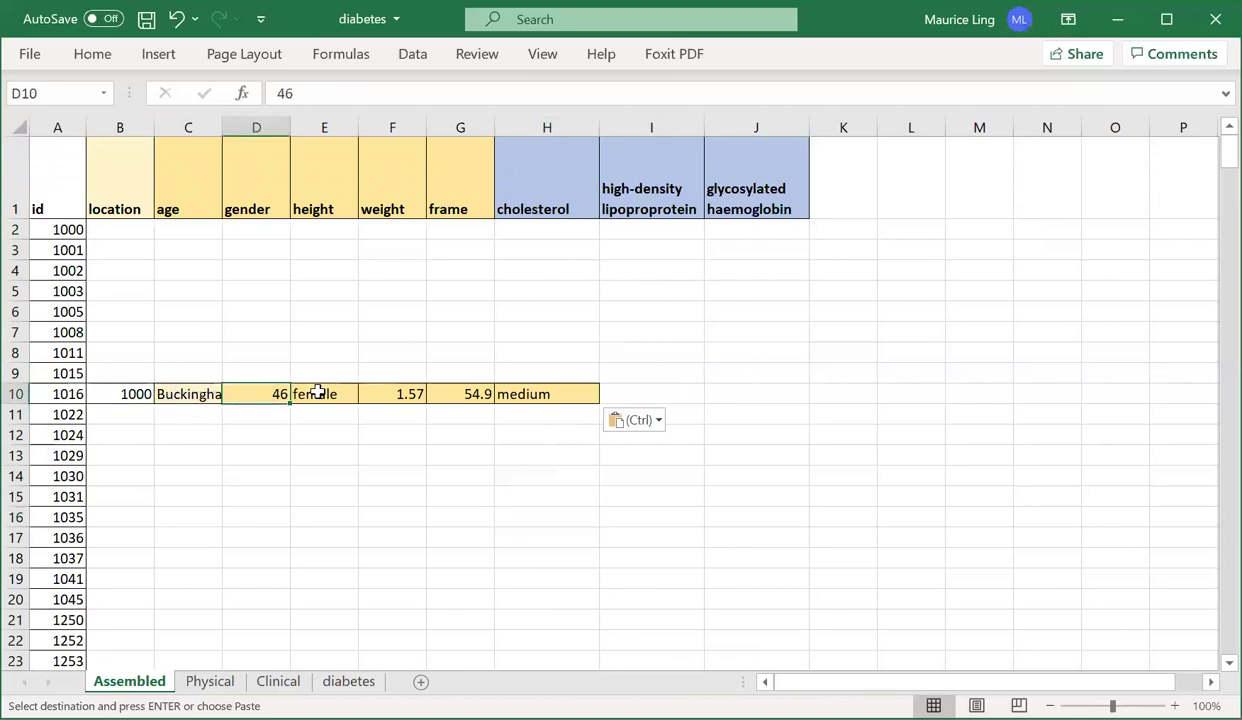
{"action": "left_click_drag", "start_coordinate": [170, 394], "coordinate": [533, 400]}
{"action": "left_click", "coordinate": [105, 393]}
{"action": "key", "text": "Return"}
{"action": "left_click", "coordinate": [140, 393]}
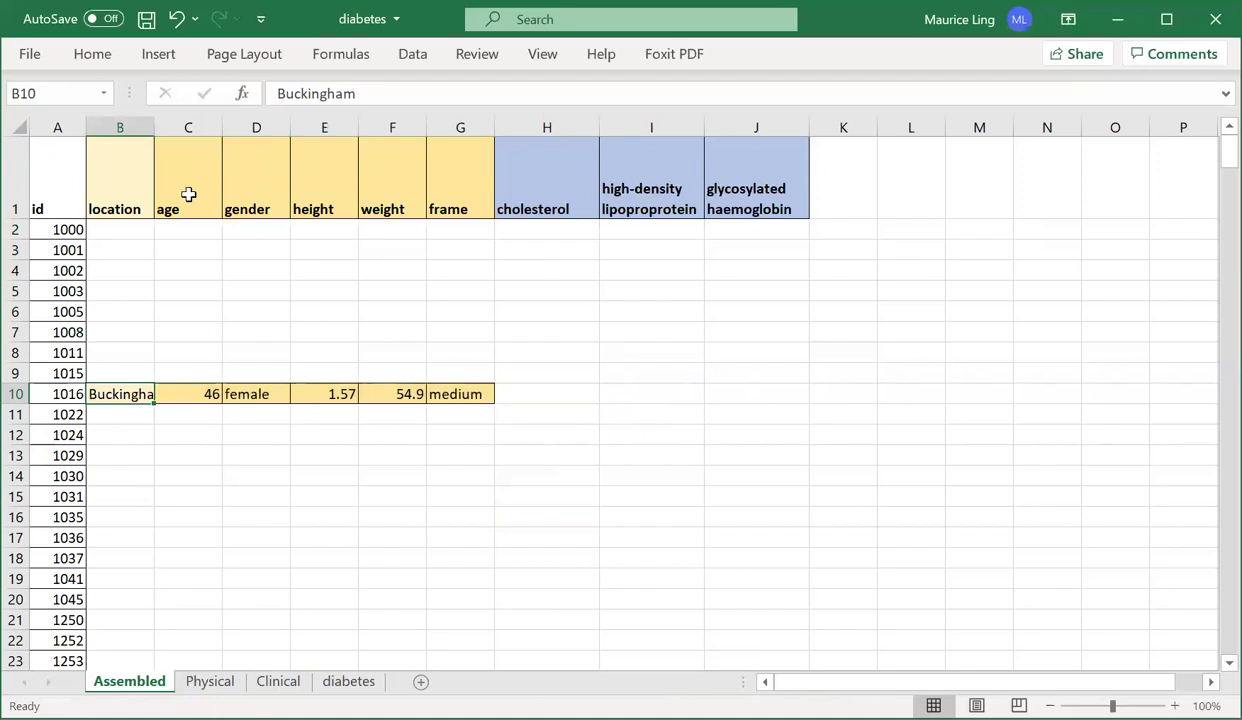
- Autofit column B to show the full location, and check the sample record's values from age to frame in row 10
{"action": "double_click", "coordinate": [157, 126]}
{"action": "left_click", "coordinate": [199, 395]}
{"action": "left_click", "coordinate": [252, 393]}
{"action": "left_click", "coordinate": [340, 392]}
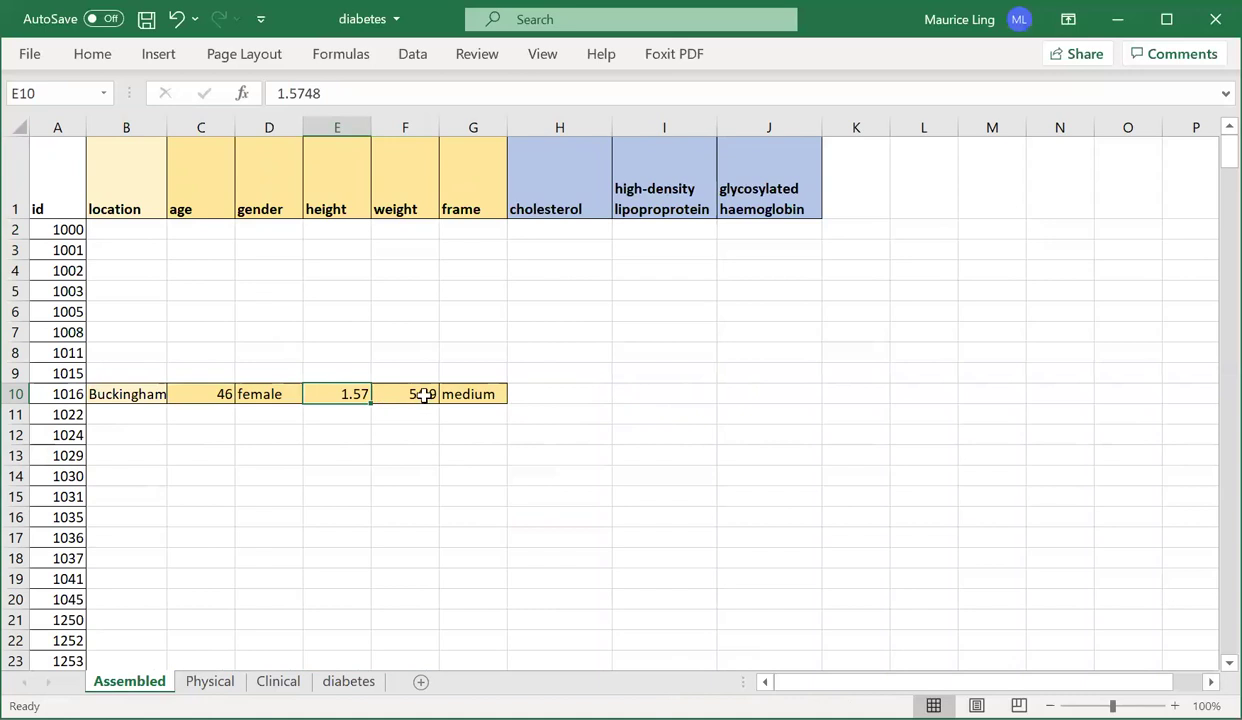
{"action": "left_click", "coordinate": [420, 394]}
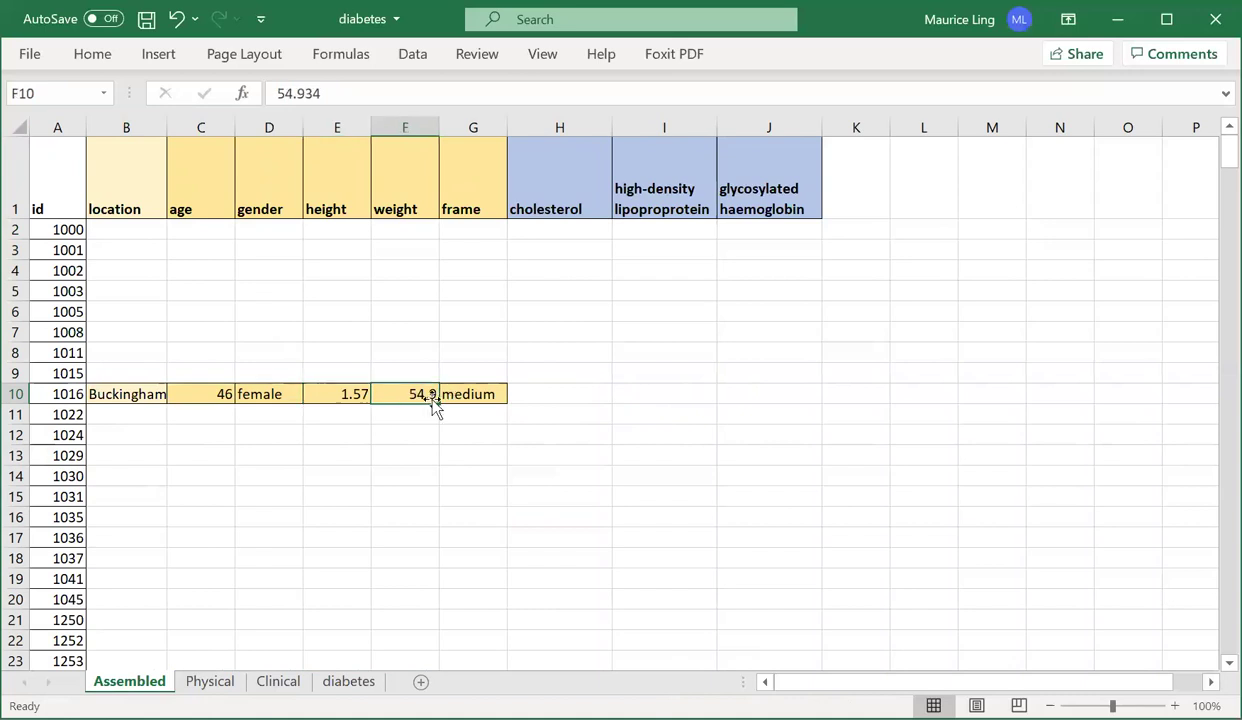
{"action": "left_click", "coordinate": [496, 396]}
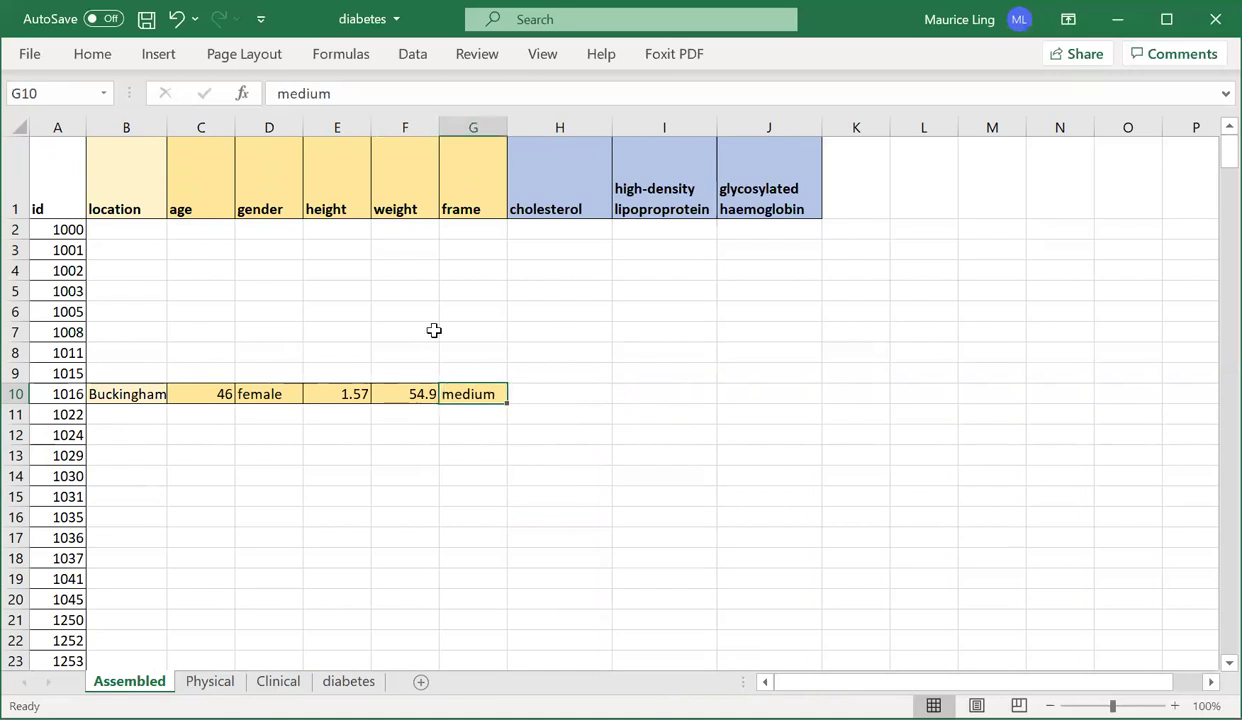
- Start a VLOOKUP formula in B2 of the Assembled sheet, open its Function Arguments, and set the lookup value to A2
{"action": "left_click", "coordinate": [142, 232]}
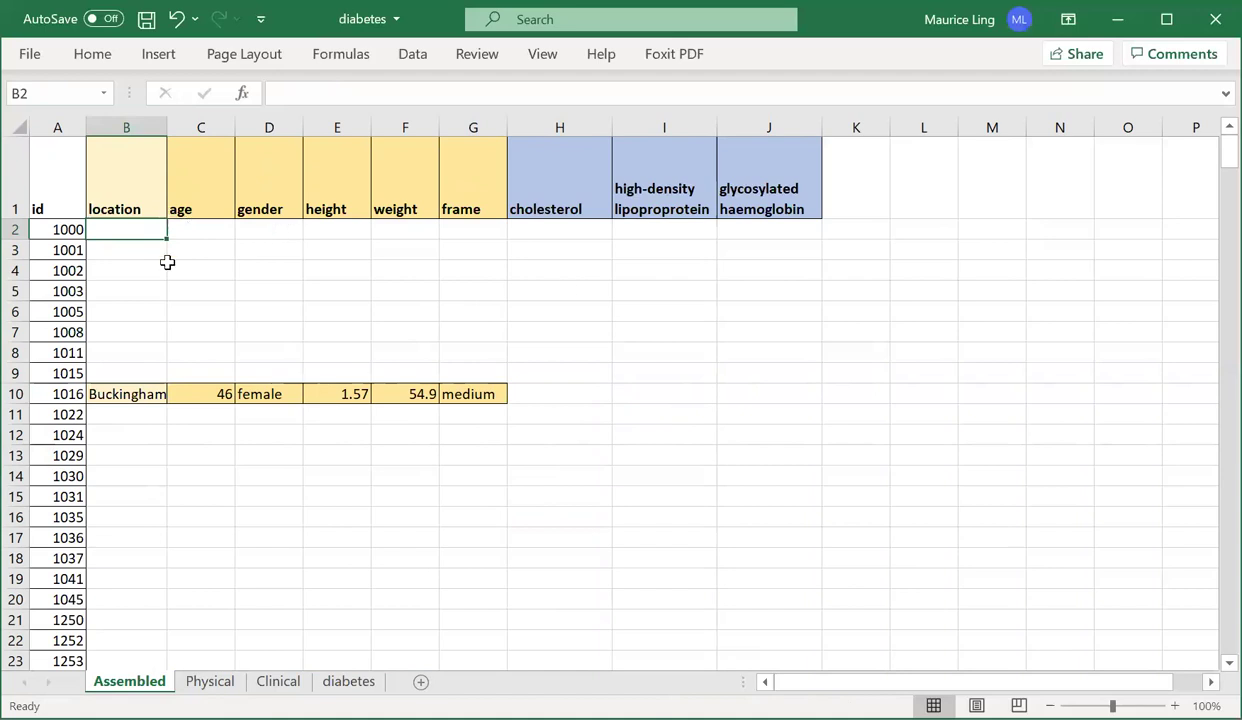
{"action": "type", "text": "="}
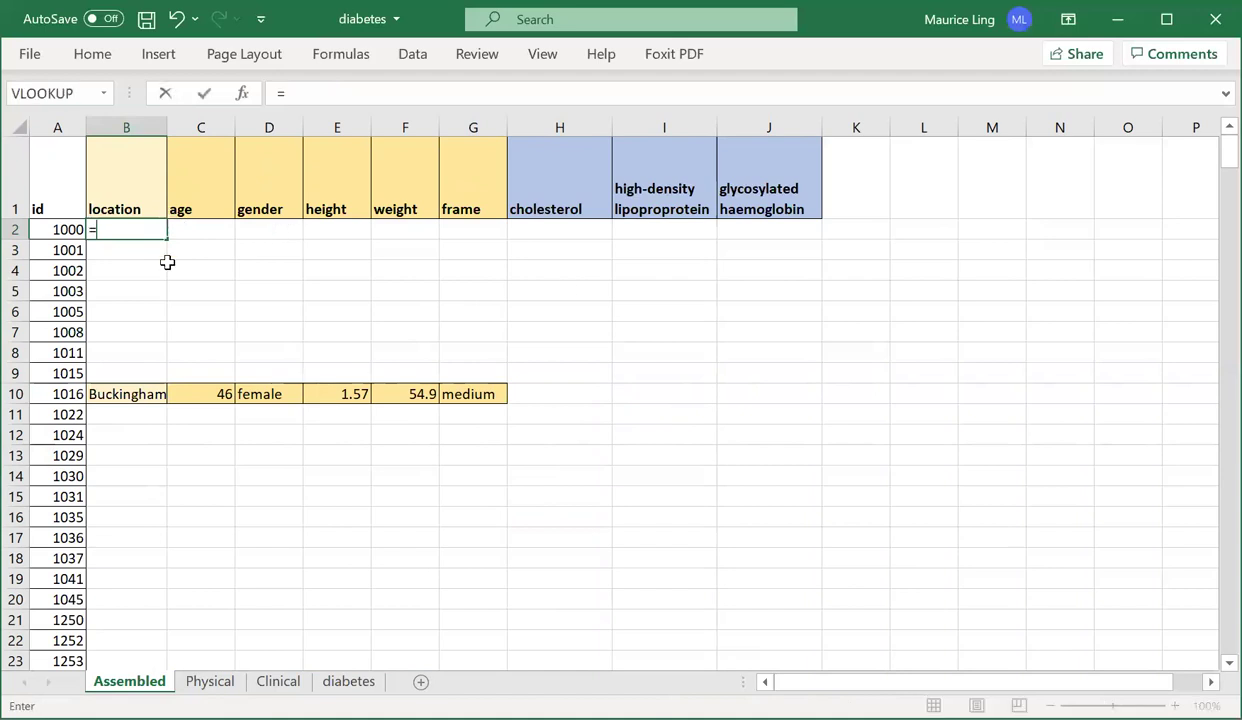
{"action": "type", "text": "vlookup"}
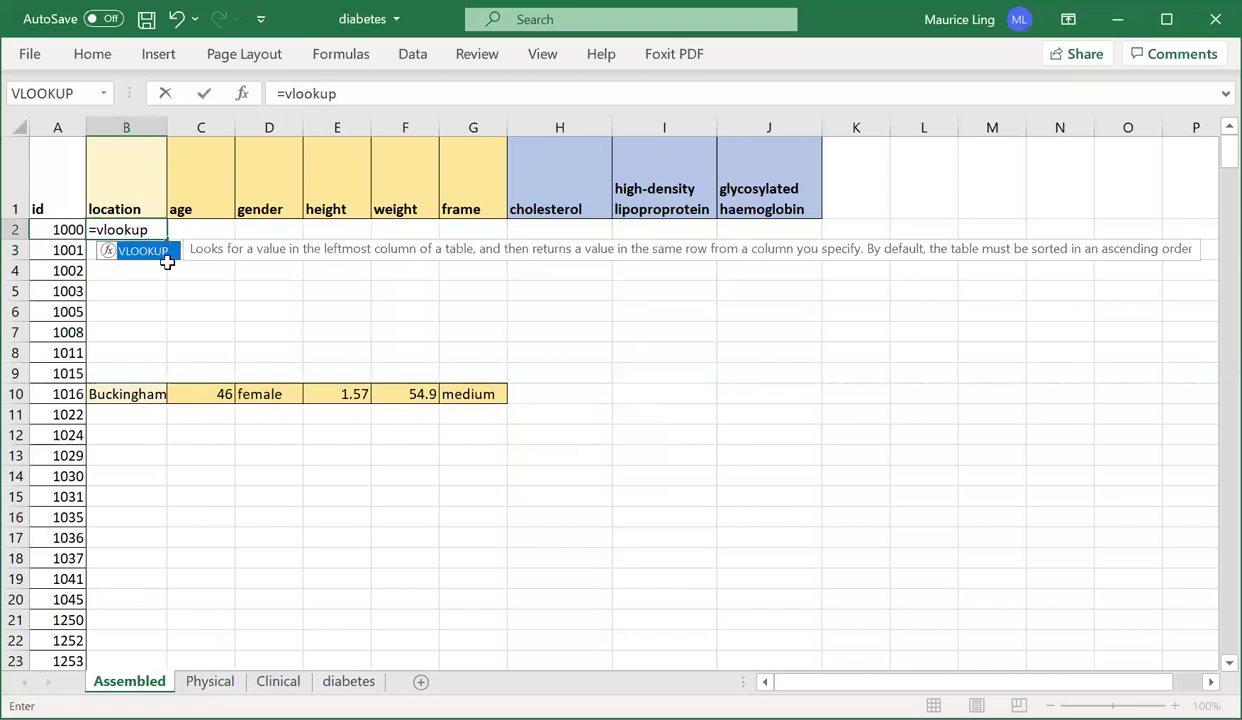
{"action": "type", "text": "("}
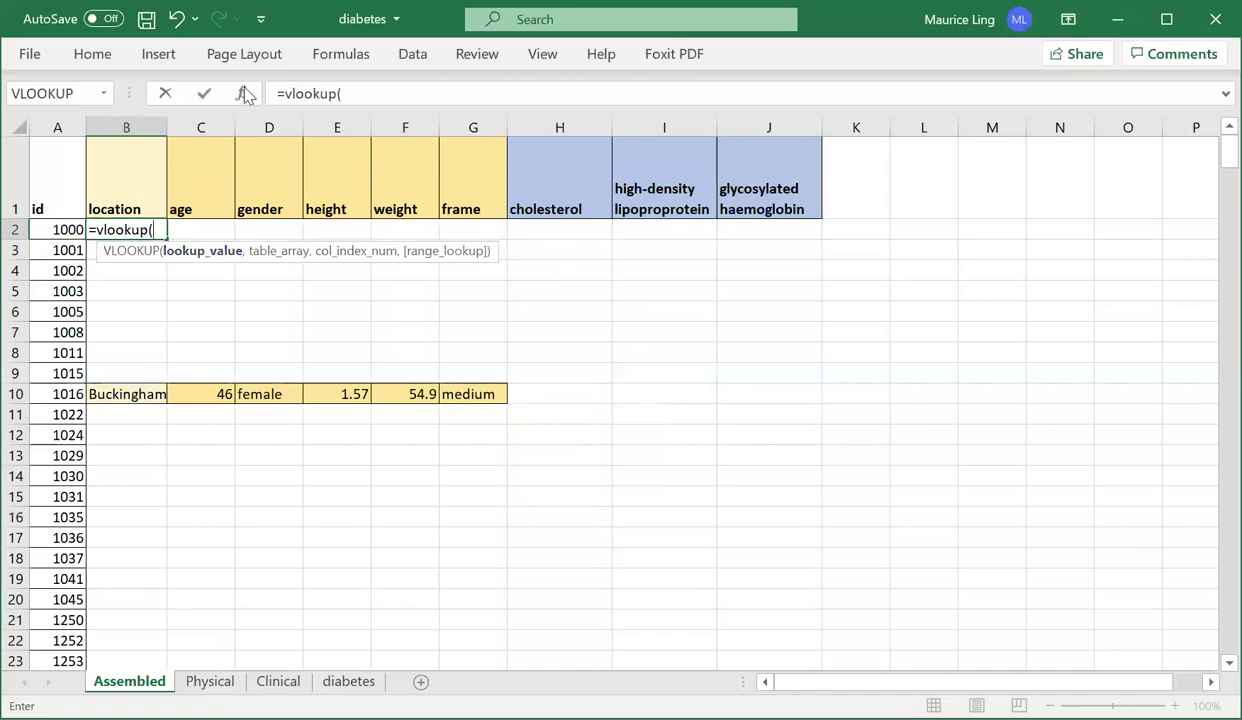
{"action": "left_click", "coordinate": [243, 93]}
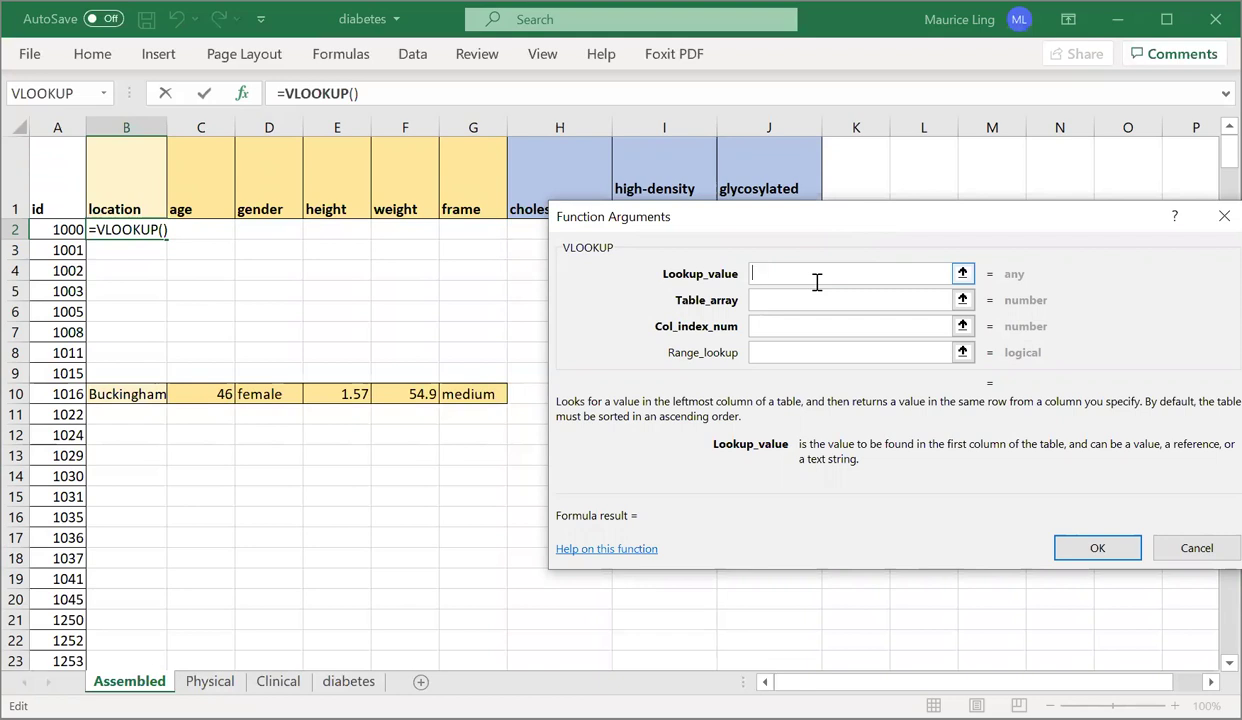
{"action": "left_click", "coordinate": [66, 229]}
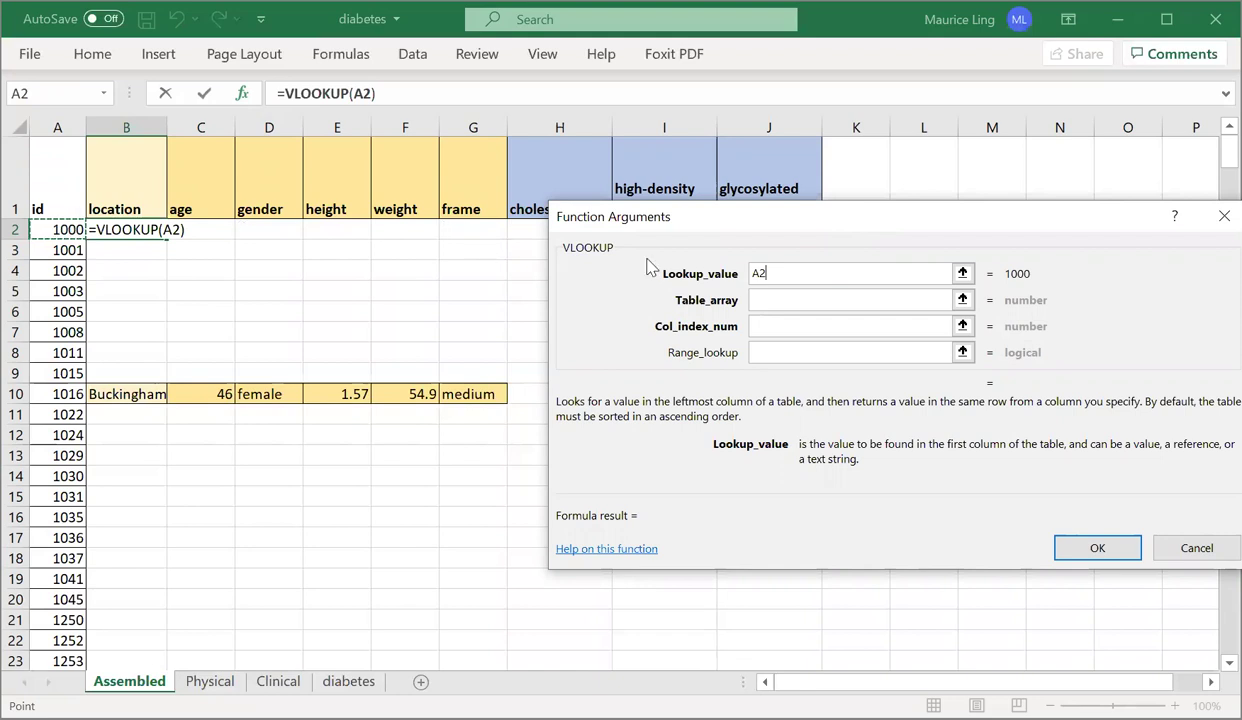
- Set the VLOOKUP table array to columns A to G of the Physical sheet (Physical!A:G)
{"action": "left_click", "coordinate": [800, 302]}
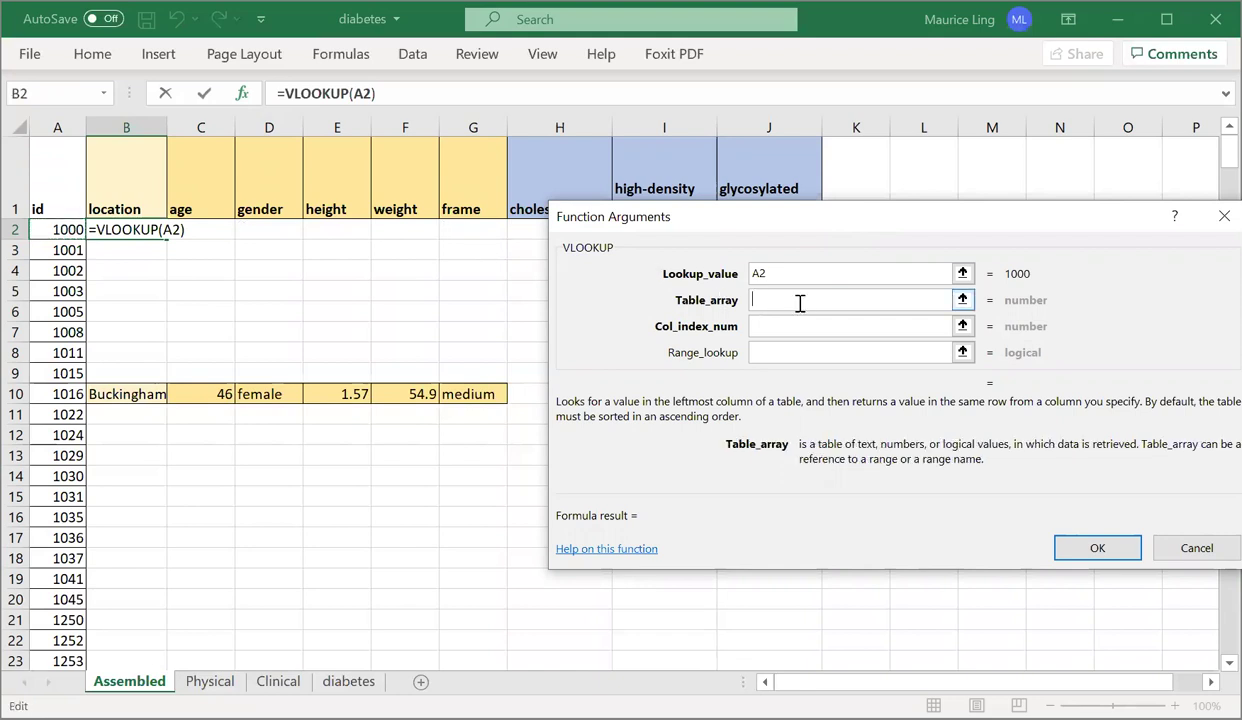
{"action": "left_click", "coordinate": [209, 681]}
{"action": "left_click", "coordinate": [458, 118]}
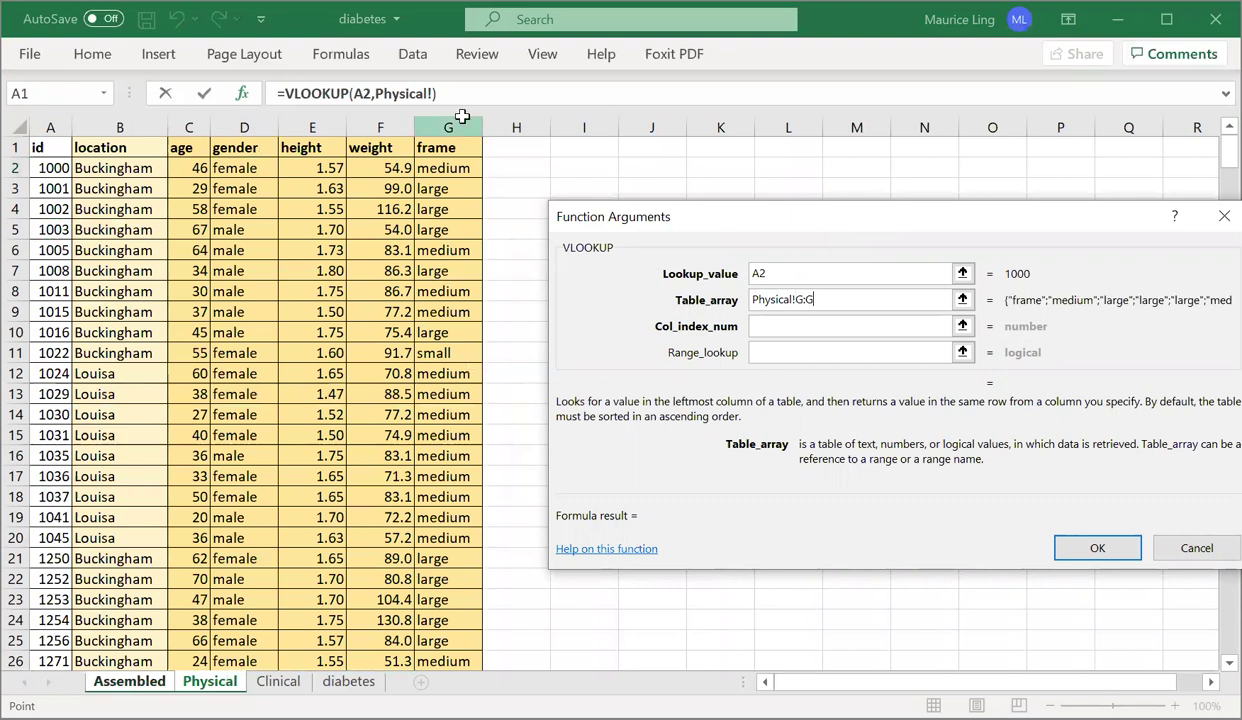
{"action": "key", "text": "ctrl+shift+Left"}
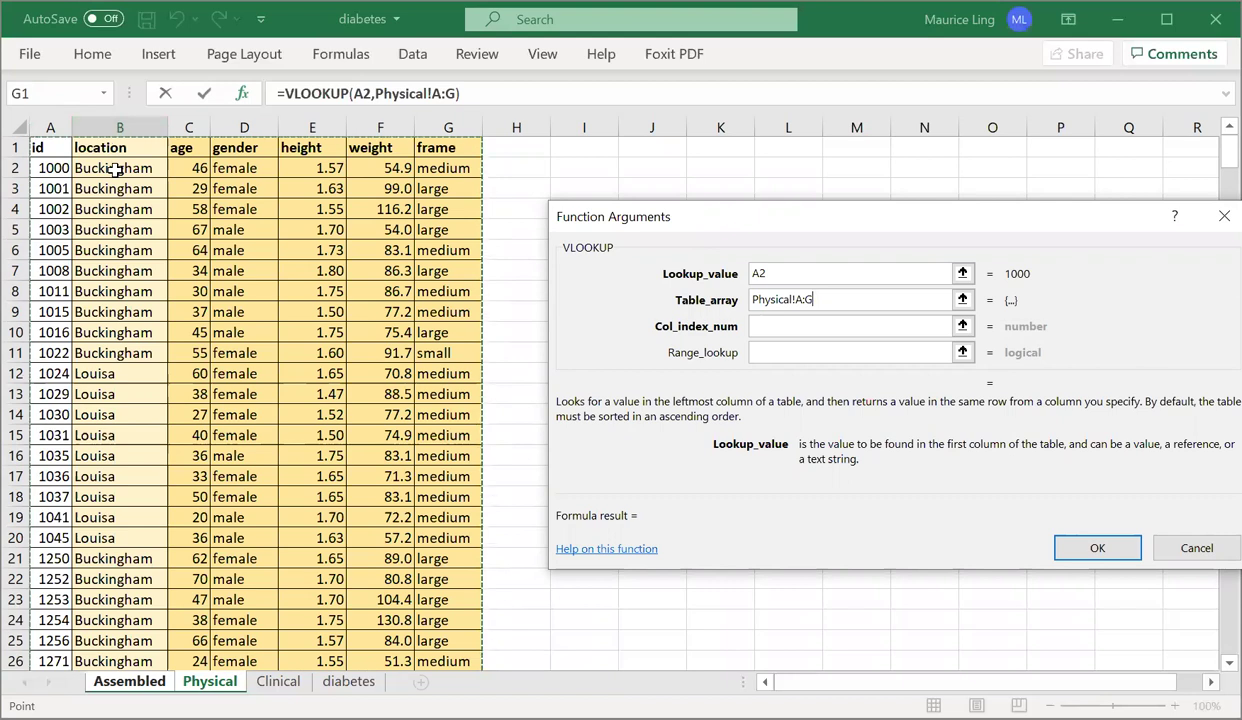
- Set the VLOOKUP column index to 2 and the range lookup to False, and enter the location formula in B2
{"action": "left_click", "coordinate": [787, 330]}
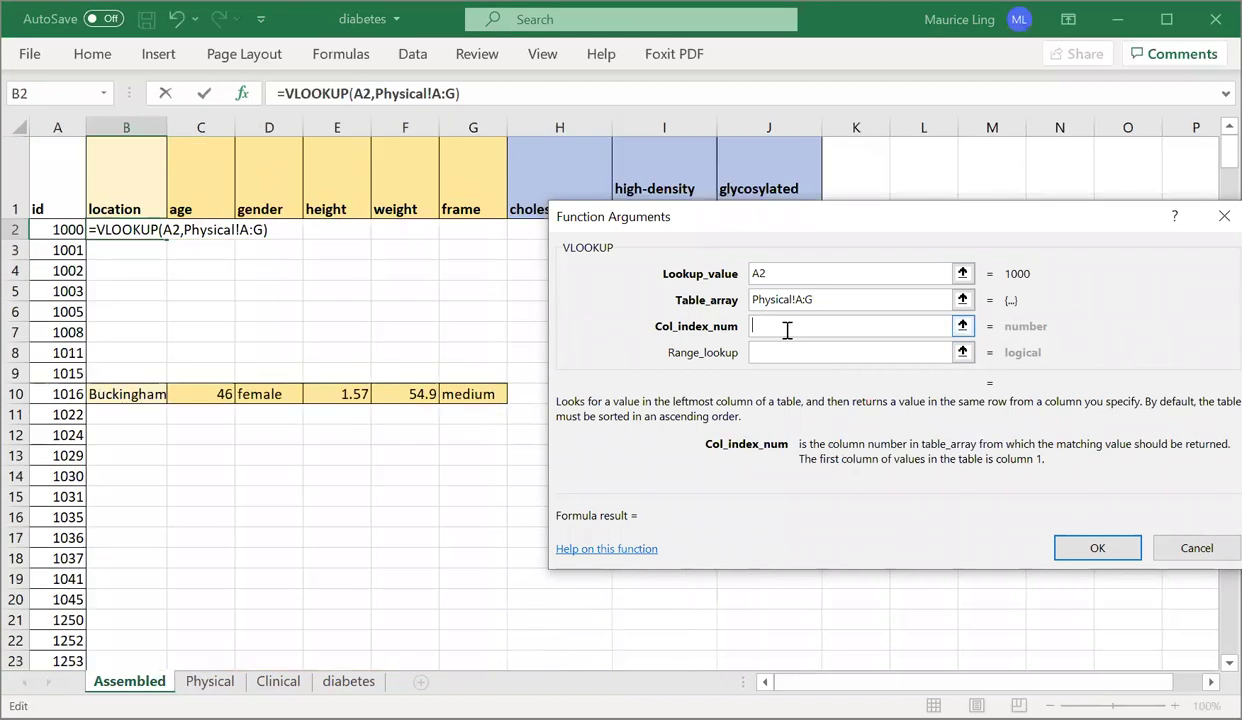
{"action": "type", "text": "2"}
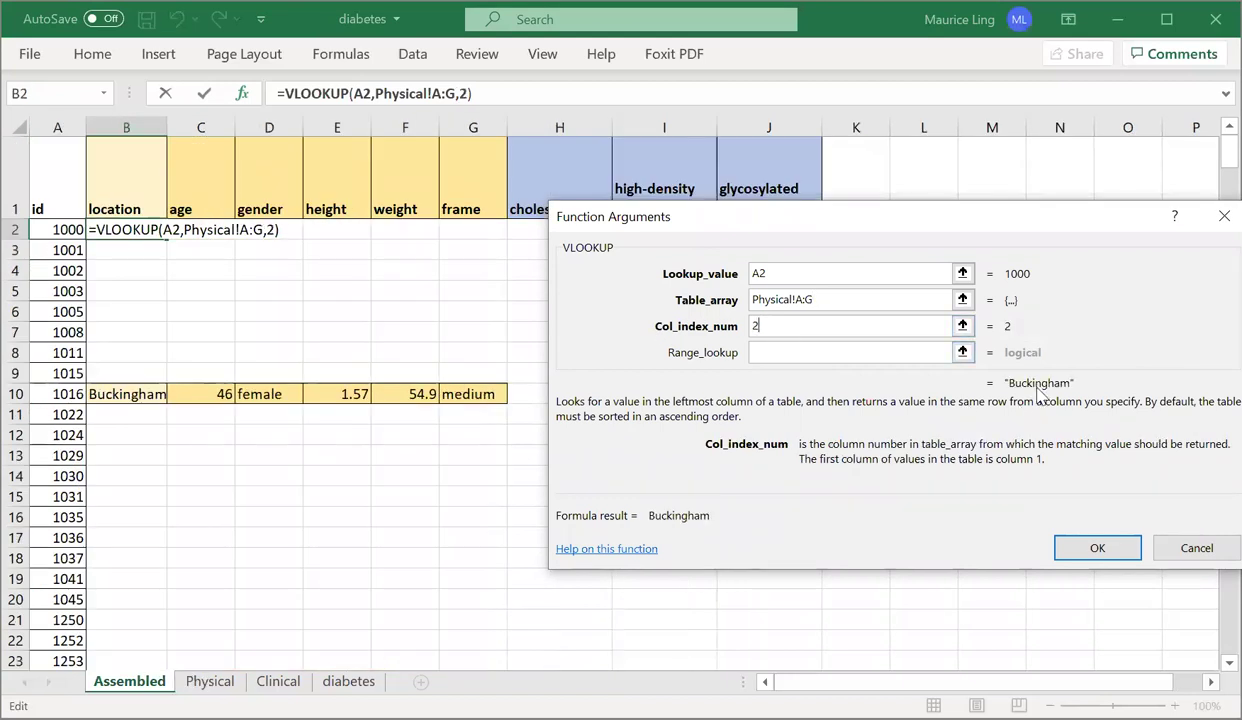
{"action": "left_click", "coordinate": [802, 353]}
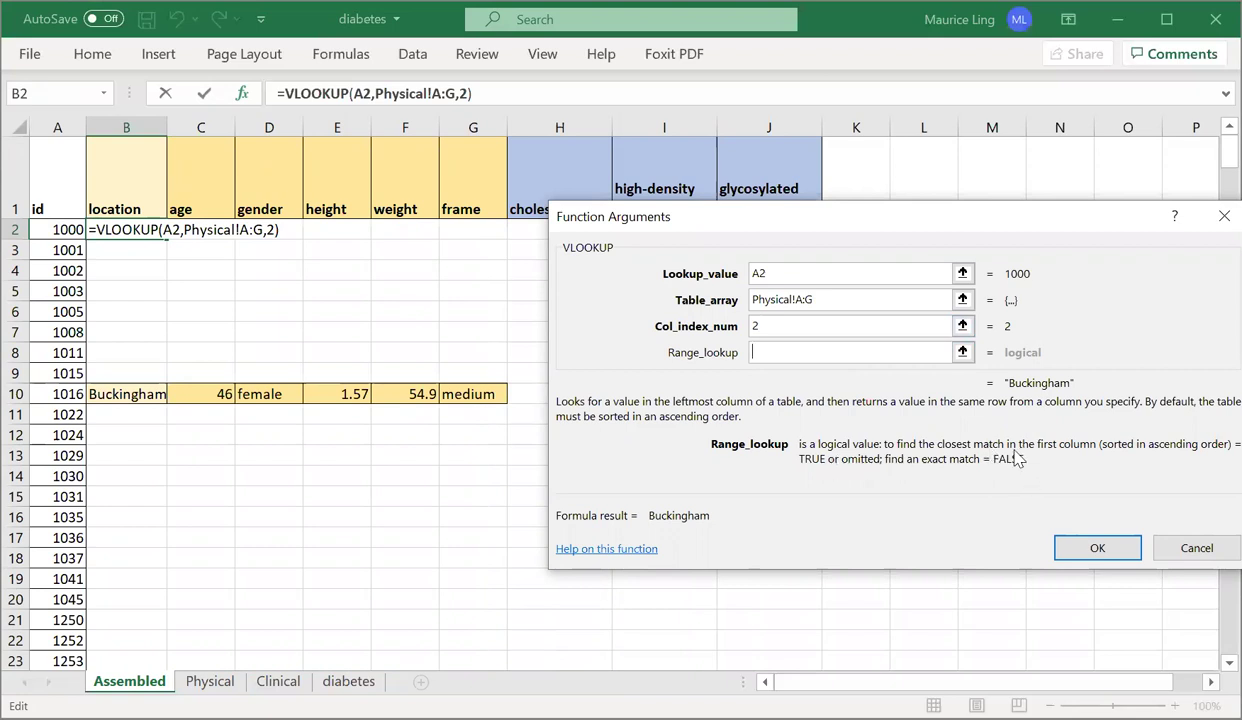
{"action": "type", "text": "Flase"}
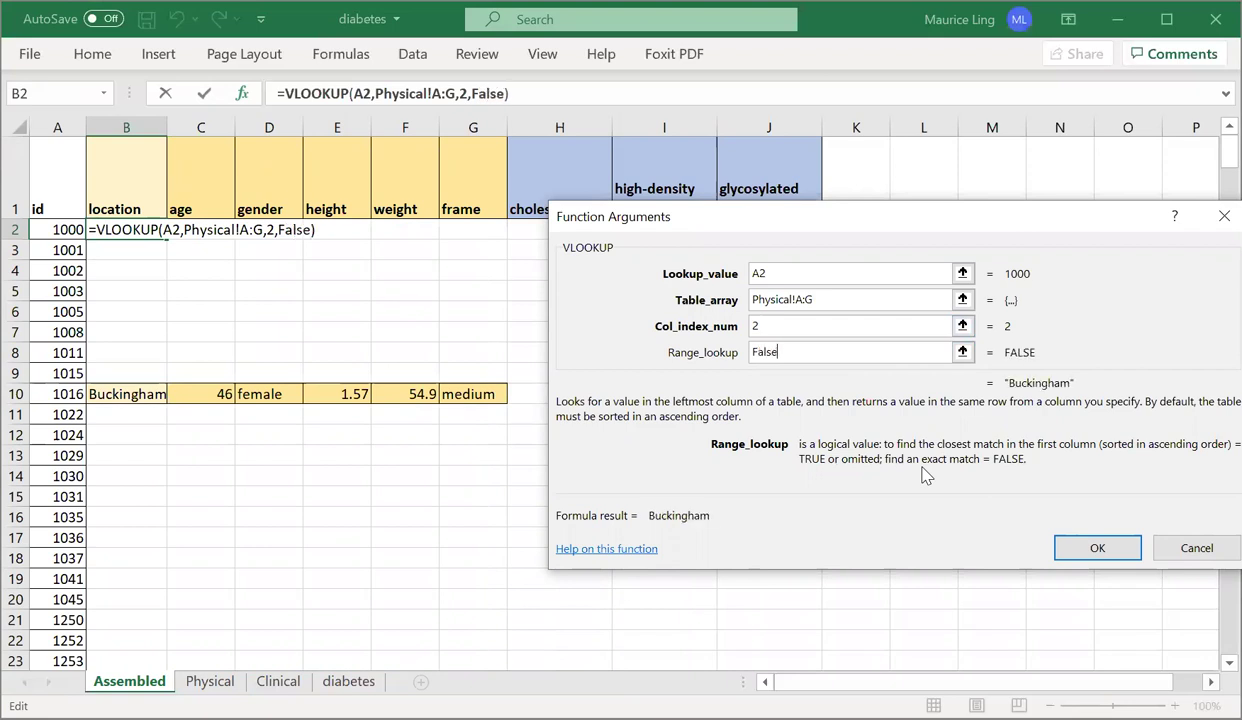
{"action": "key", "text": "Return"}
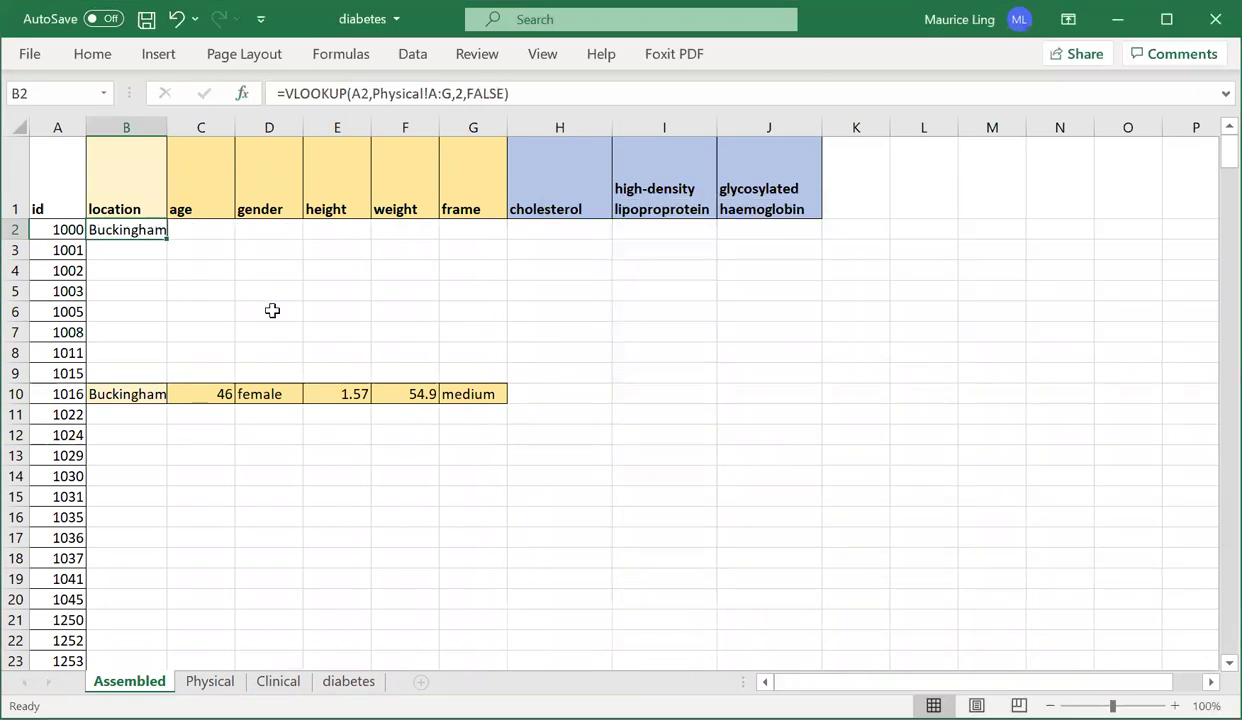
- Examine the column index argument in B2's VLOOKUP formula
{"action": "left_click", "coordinate": [186, 229]}
{"action": "left_click", "coordinate": [135, 229]}
{"action": "left_click", "coordinate": [458, 94]}
{"action": "double_click", "coordinate": [458, 94]}
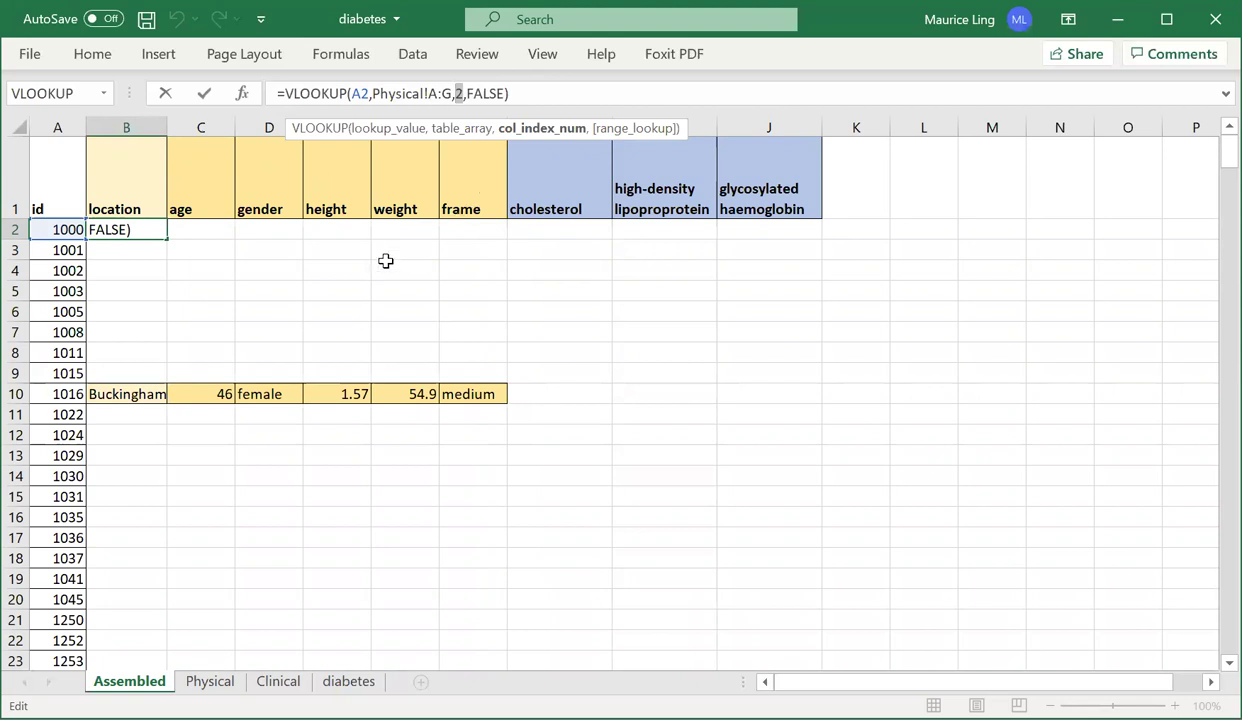
{"action": "key", "text": "Return"}
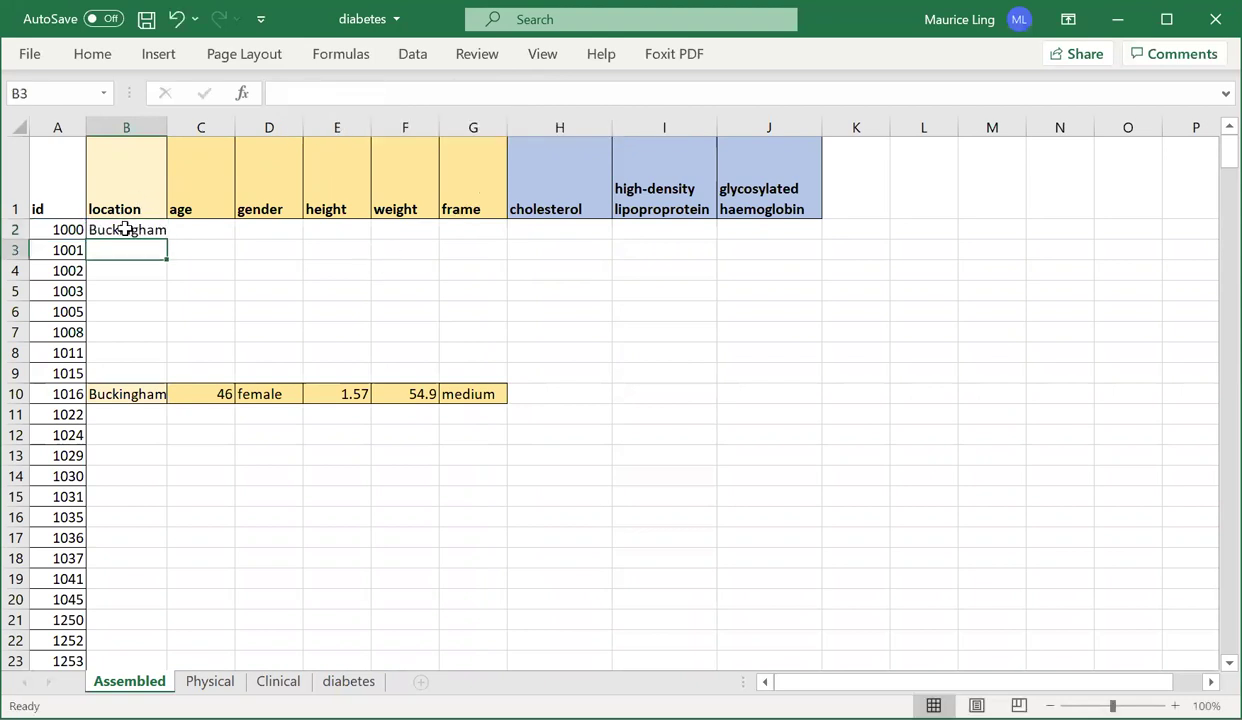
- Copy the VLOOKUP formula text from B2 and paste it unchanged into C2 through G2
{"action": "left_click", "coordinate": [125, 229]}
{"action": "key", "text": "F2"}
{"action": "left_click_drag", "start_coordinate": [509, 93], "coordinate": [273, 92]}
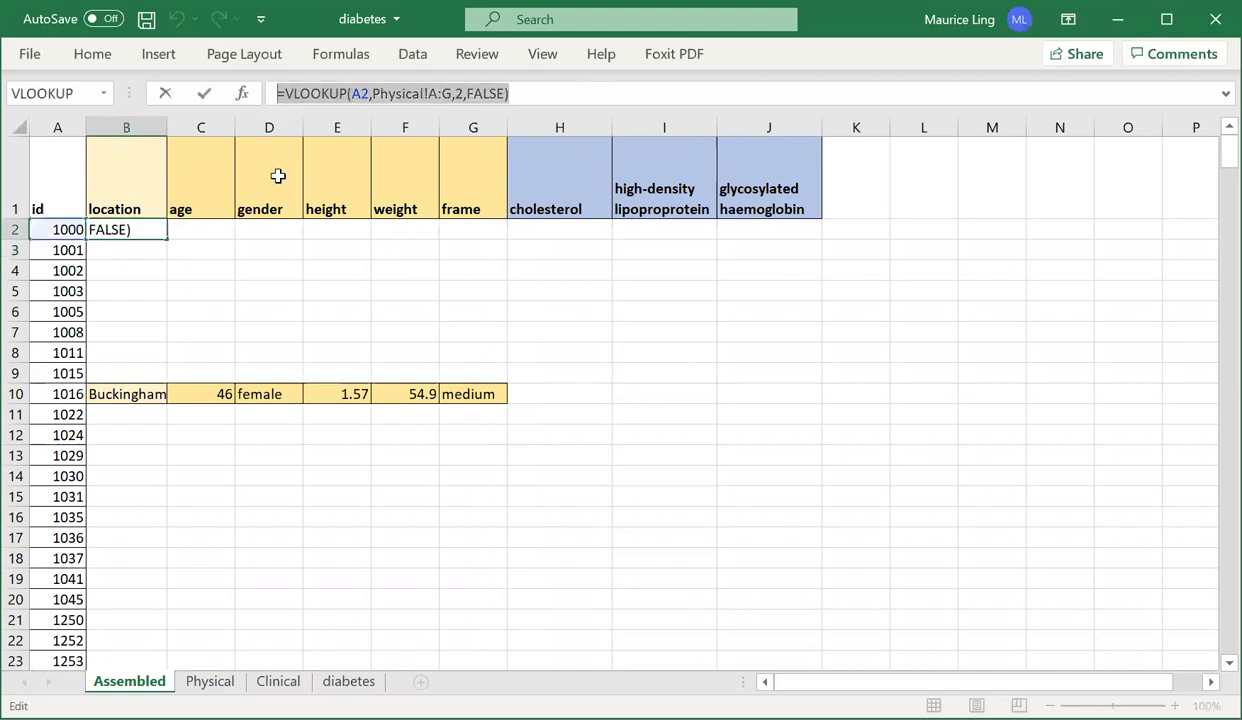
{"action": "key", "text": "Return"}
{"action": "left_click", "coordinate": [213, 229]}
{"action": "key", "text": "ctrl+v"}
{"action": "left_click", "coordinate": [249, 229]}
{"action": "key", "text": "ctrl+v"}
{"action": "key", "text": "Right"}
{"action": "key", "text": "ctrl+v"}
{"action": "key", "text": "Right"}
{"action": "key", "text": "ctrl+v"}
{"action": "key", "text": "Right"}
{"action": "key", "text": "ctrl+v"}
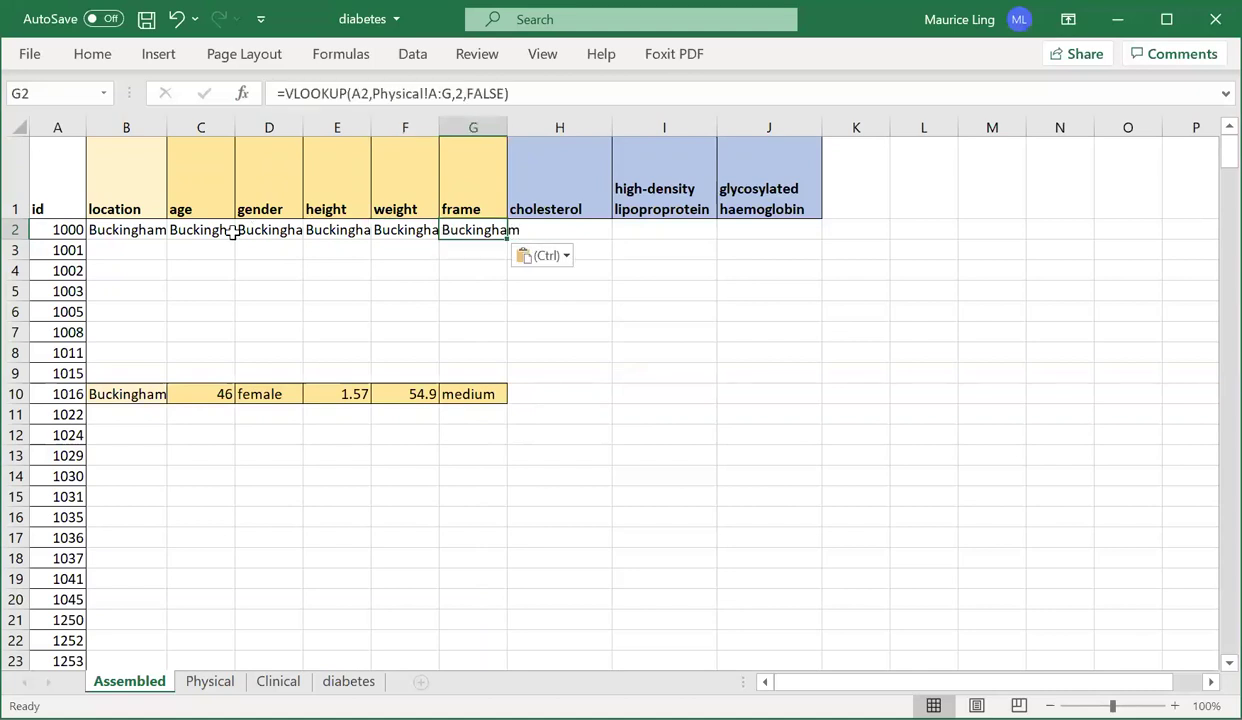
- Check the column index in C2's formula against the position of the age column in the Physical sheet
{"action": "left_click", "coordinate": [224, 229]}
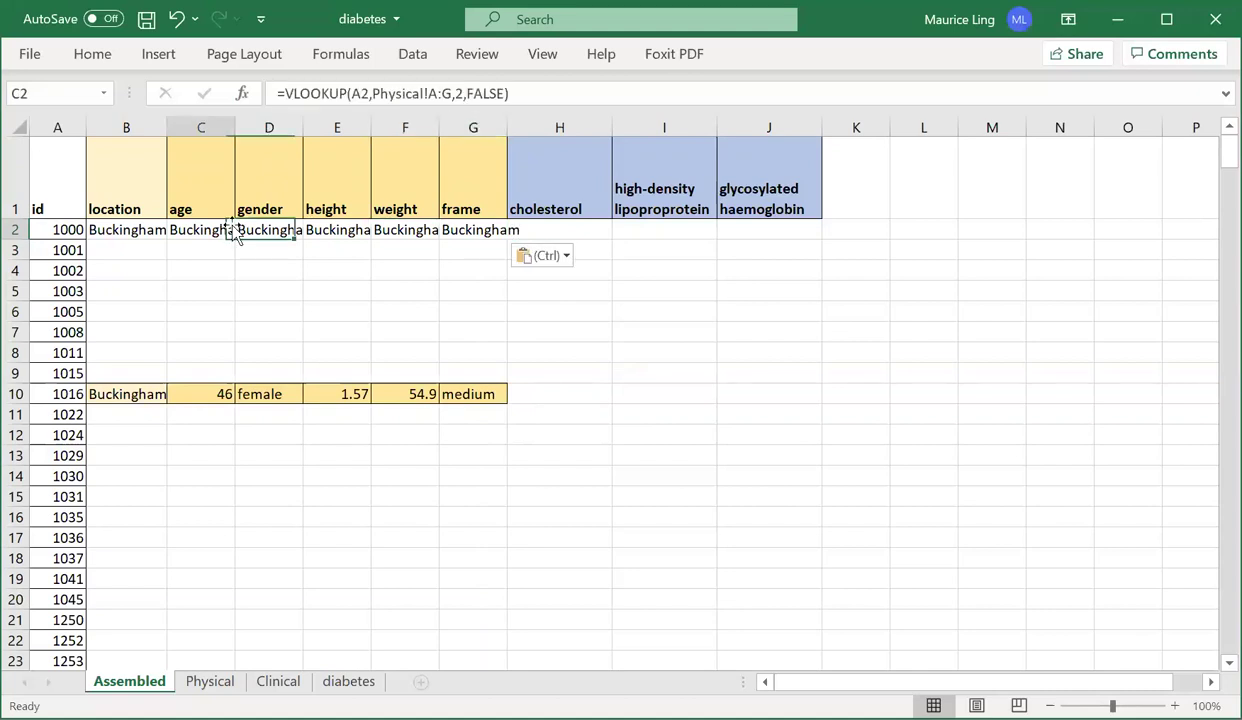
{"action": "double_click", "coordinate": [459, 93]}
{"action": "type", "text": "2"}
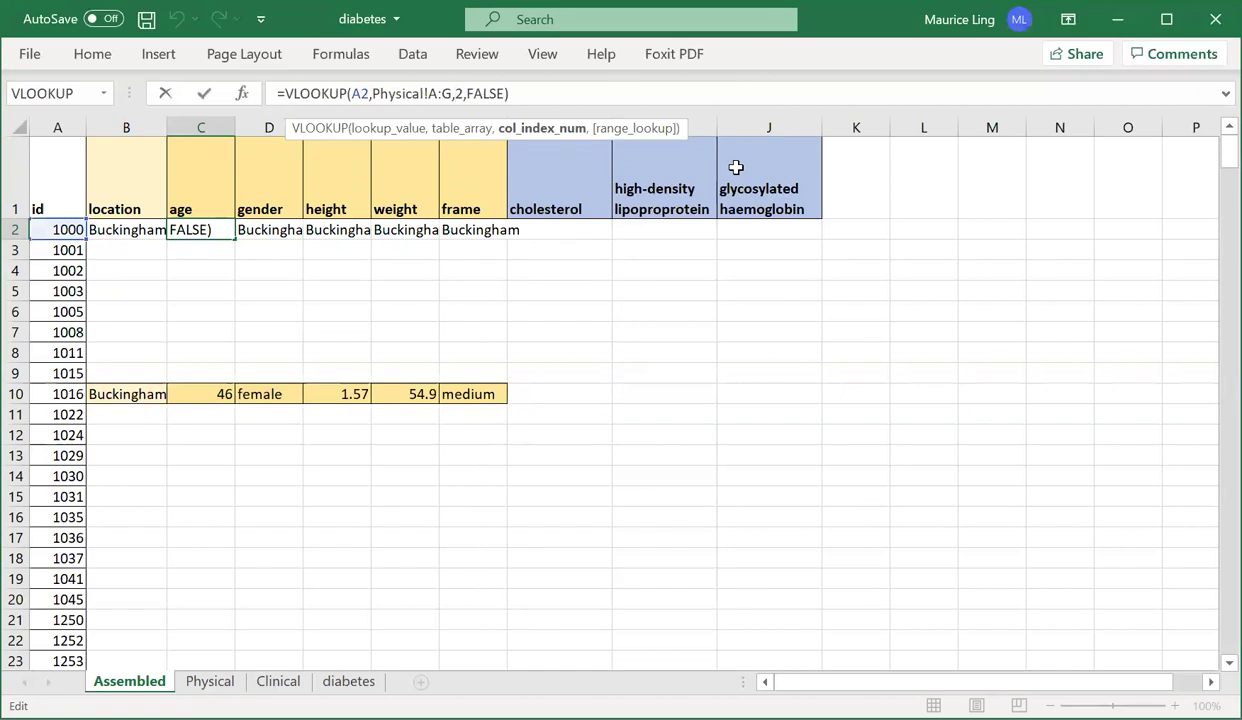
{"action": "key", "text": "Return"}
{"action": "left_click", "coordinate": [220, 229]}
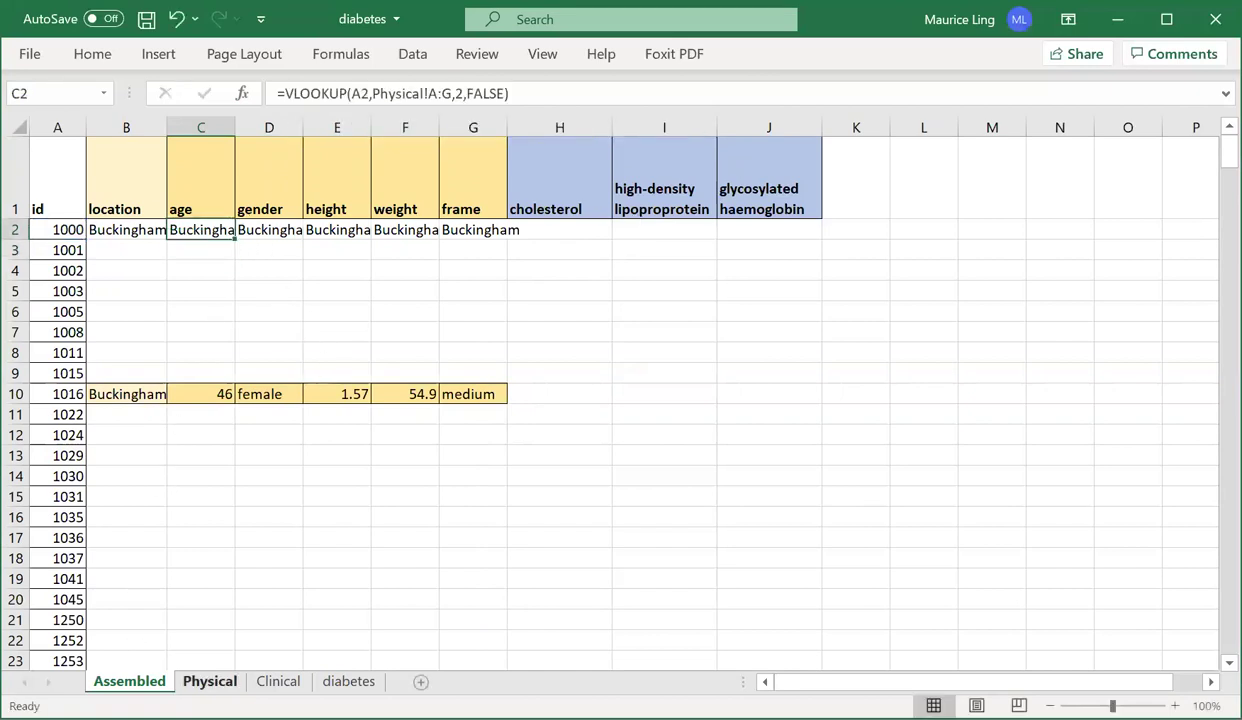
{"action": "left_click", "coordinate": [208, 680]}
{"action": "left_click", "coordinate": [120, 167]}
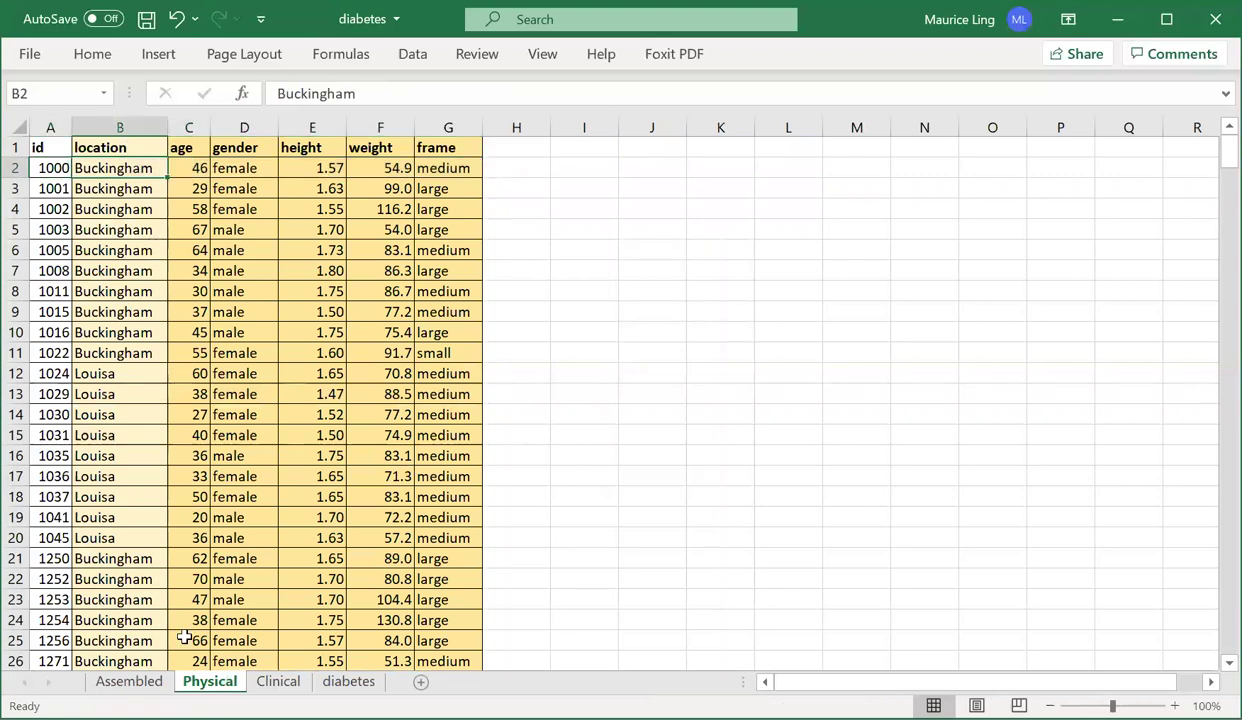
{"action": "left_click", "coordinate": [175, 168]}
{"action": "left_click", "coordinate": [129, 681]}
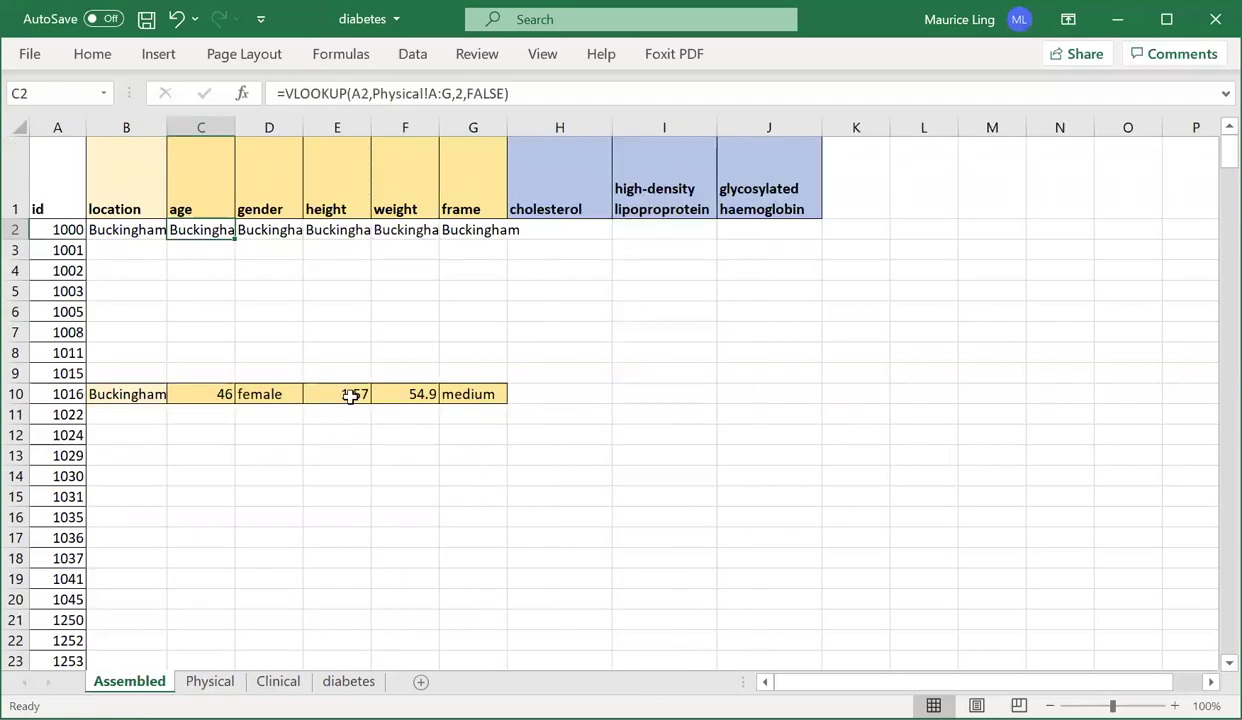
- Set the column index of the age VLOOKUP in C2 to 3
{"action": "left_click", "coordinate": [464, 92]}
{"action": "key", "text": "BackSpace"}
{"action": "type", "text": "3"}
{"action": "key", "text": "Return"}
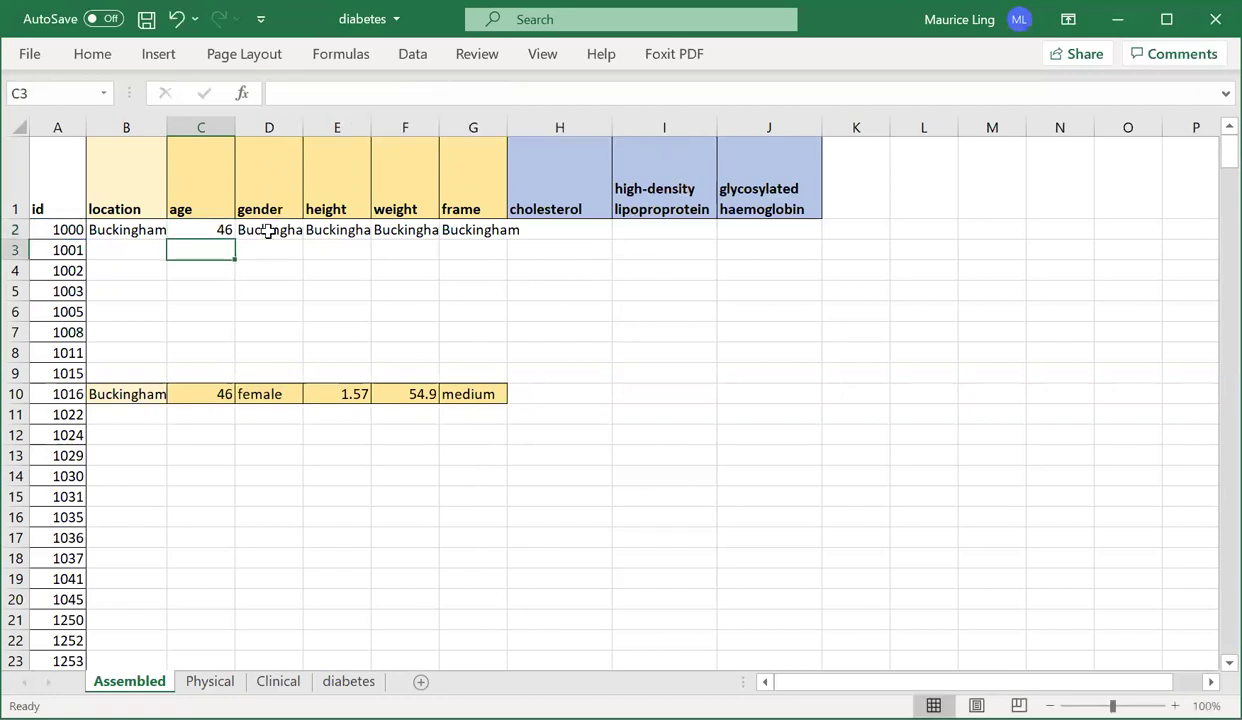
- Set the column index of the gender VLOOKUP in D2 to 4
{"action": "left_click", "coordinate": [268, 232]}
{"action": "left_click", "coordinate": [462, 85]}
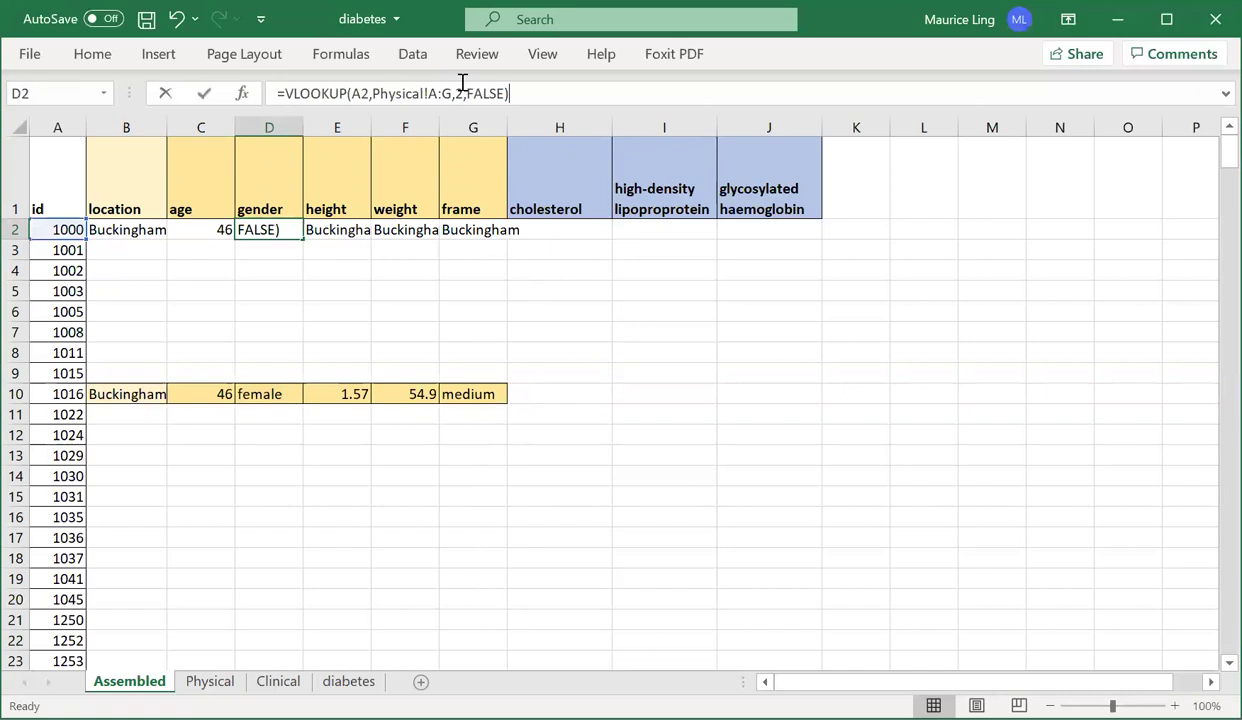
{"action": "left_click", "coordinate": [462, 92]}
{"action": "key", "text": "BackSpace"}
{"action": "type", "text": "4"}
{"action": "key", "text": "Return"}
- Set the column index of the height VLOOKUP in E2 to 5
{"action": "left_click", "coordinate": [356, 228]}
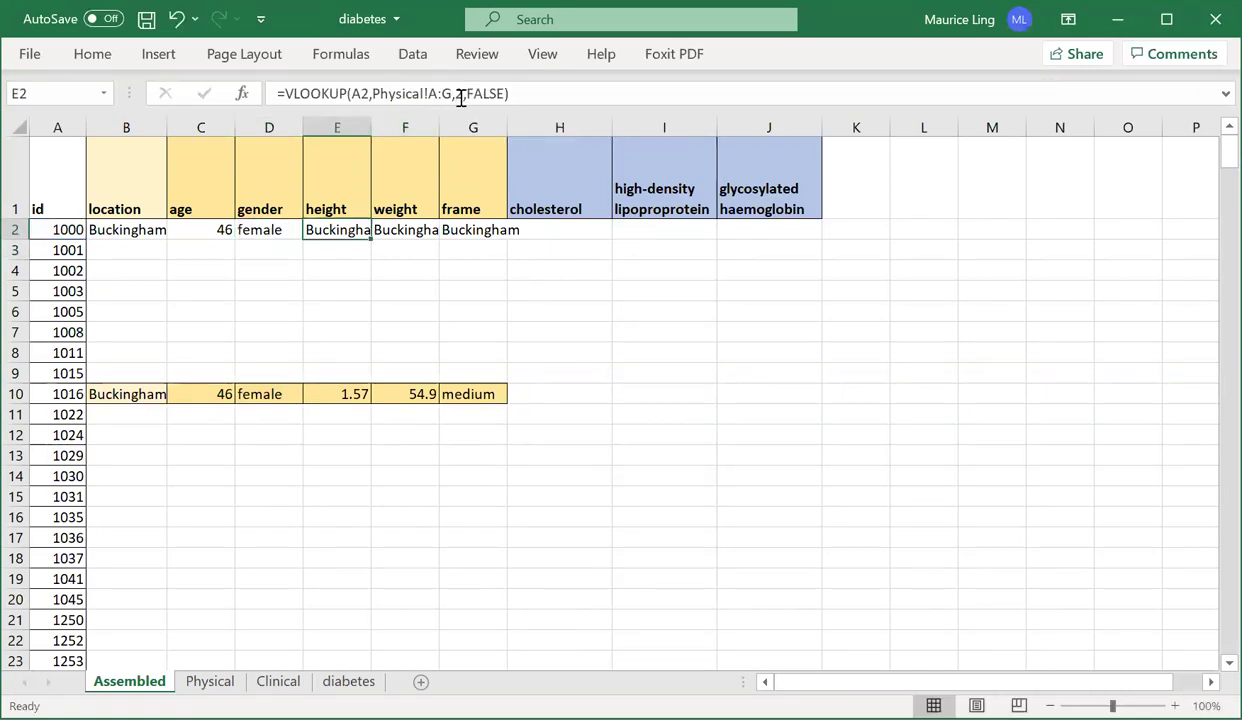
{"action": "left_click", "coordinate": [462, 93]}
{"action": "key", "text": "BackSpace"}
{"action": "type", "text": "5"}
{"action": "key", "text": "Return"}
- Set the column index of the weight VLOOKUP in F2 to 6
{"action": "left_click", "coordinate": [410, 225]}
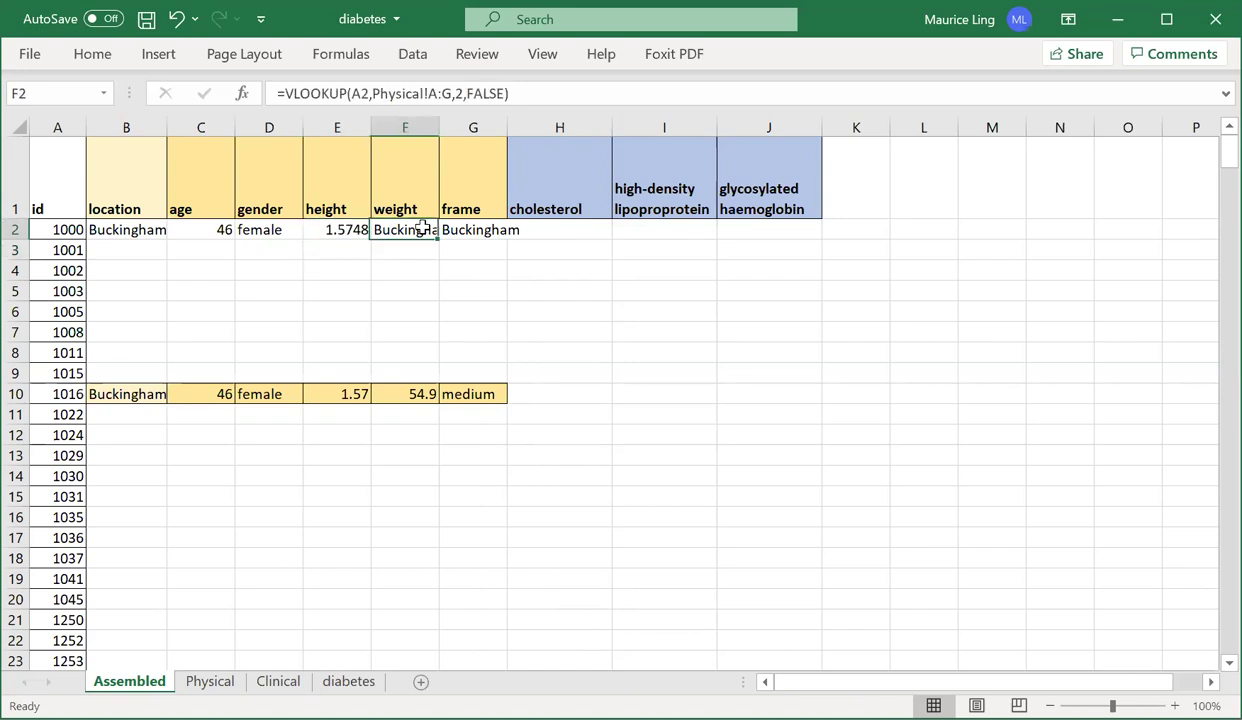
{"action": "left_click", "coordinate": [462, 93]}
{"action": "key", "text": "BackSpace"}
{"action": "type", "text": "6"}
{"action": "key", "text": "Return"}
- Change the column index of the VLOOKUP in G2 to return the frame column of the Physical data
{"action": "left_click", "coordinate": [480, 230]}
{"action": "left_click", "coordinate": [461, 92]}
{"action": "key", "text": "Return"}
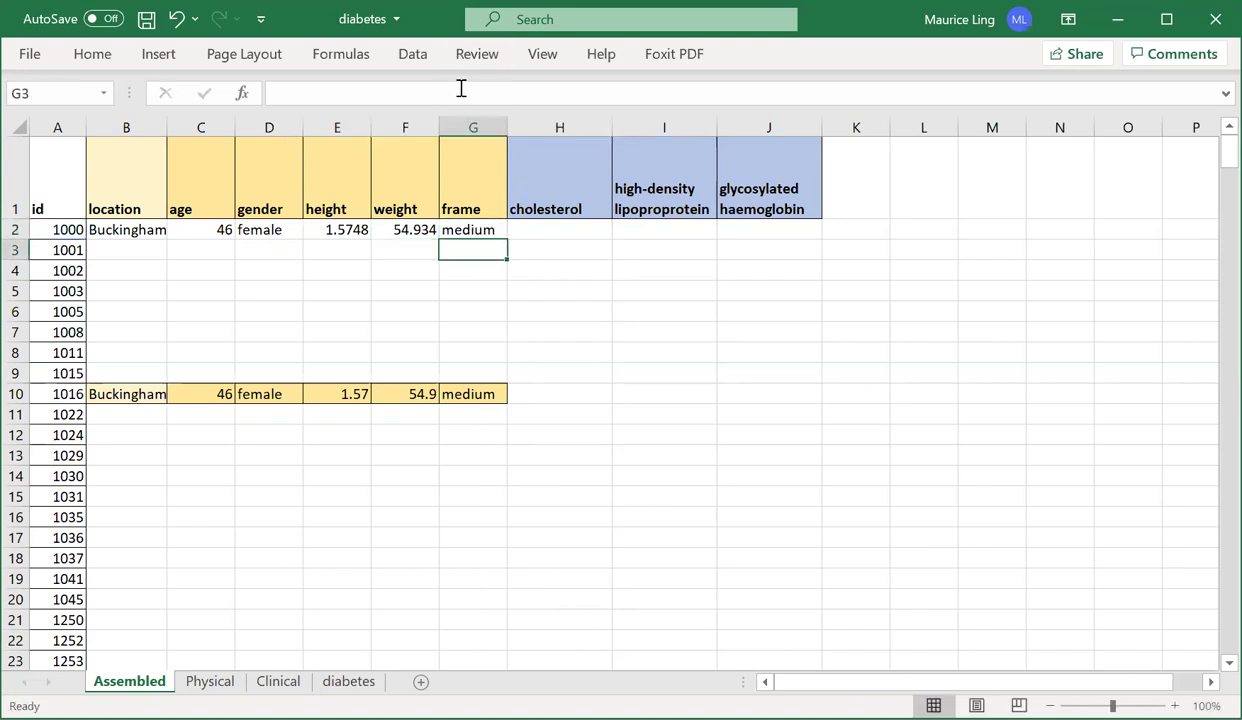
- Compare the sample record in row 10 with the lookup results in row 2, including the unrounded height in E10
{"action": "left_click_drag", "start_coordinate": [141, 392], "coordinate": [463, 397]}
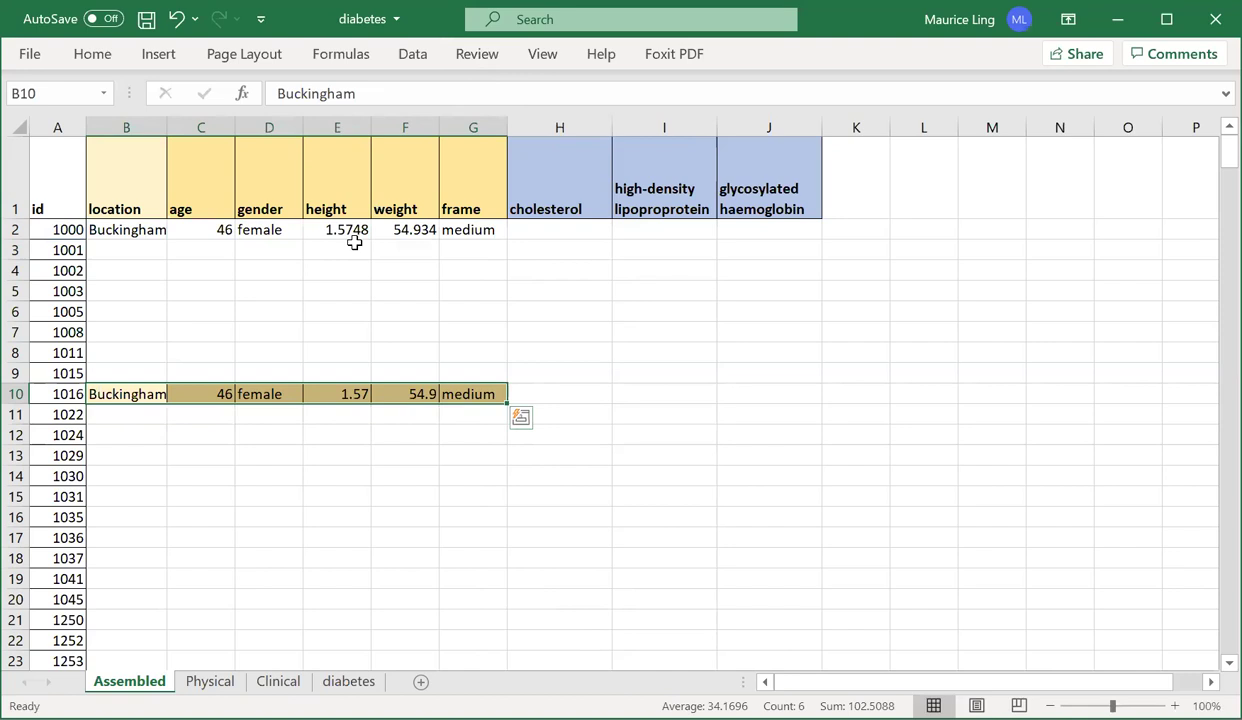
{"action": "left_click", "coordinate": [352, 387]}
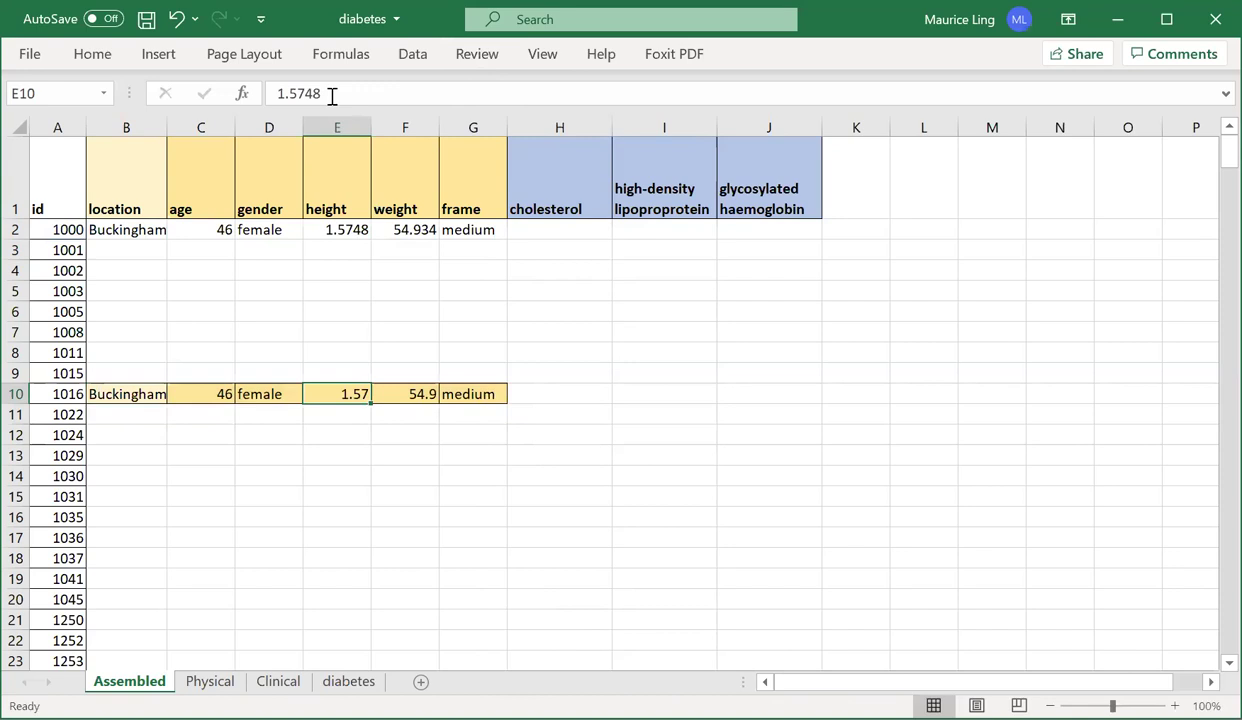
{"action": "left_click_drag", "start_coordinate": [332, 95], "coordinate": [272, 95]}
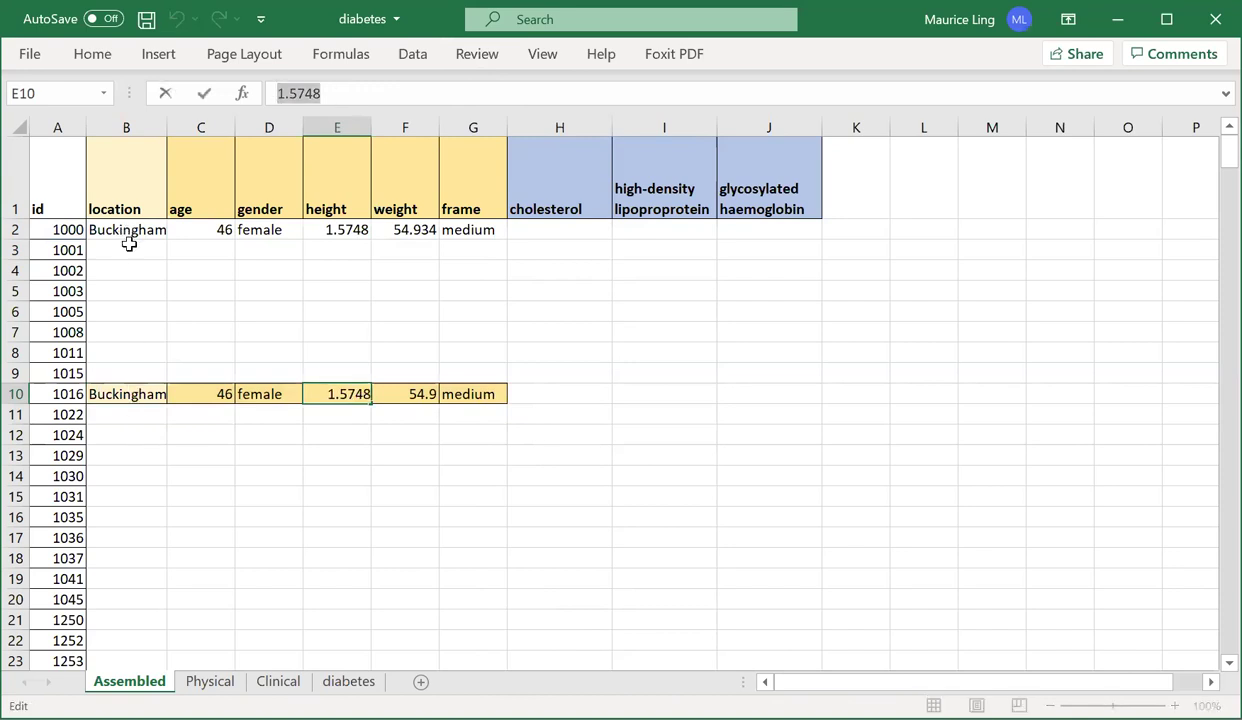
{"action": "left_click_drag", "start_coordinate": [120, 394], "coordinate": [211, 394]}
- Fill the VLOOKUP formulas in B2:G2 down all id rows, overwriting the sample record in row 10
{"action": "left_click_drag", "start_coordinate": [127, 232], "coordinate": [499, 430]}
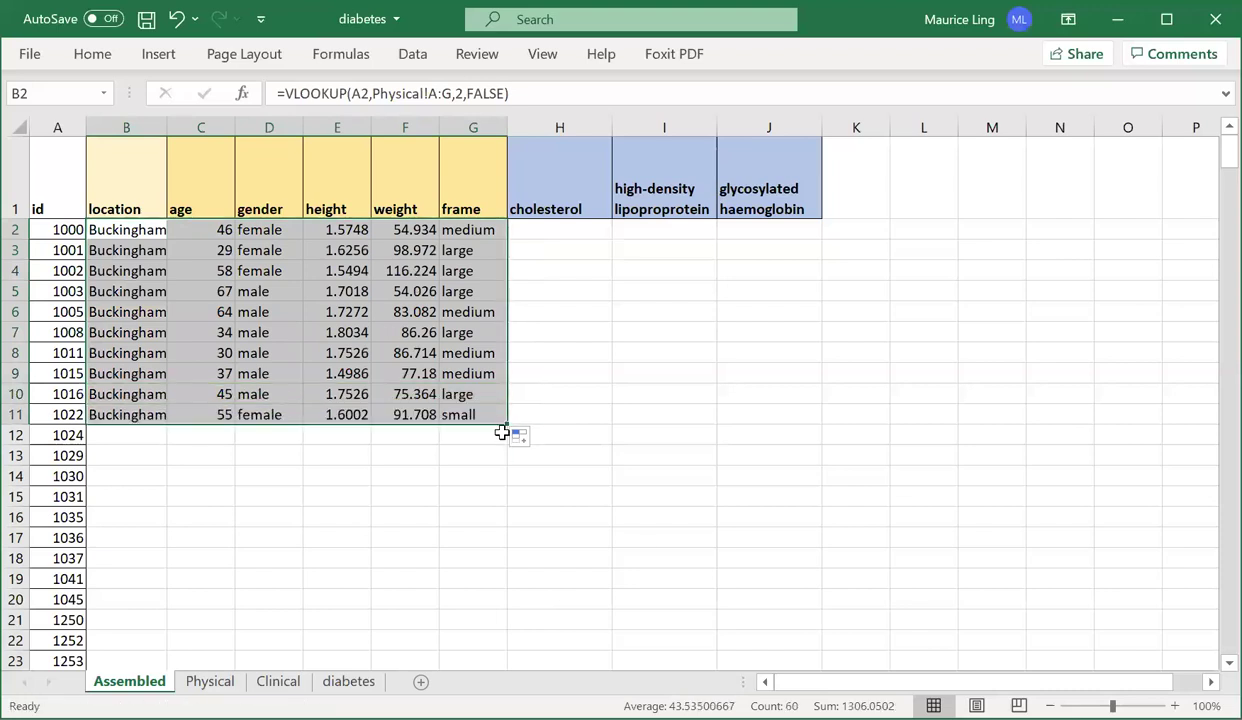
{"action": "double_click", "coordinate": [504, 424]}
- Examine the filled location to frame values down the whole Assembled list, including the height formula in E45
{"action": "scroll", "coordinate": [495, 436], "scroll_direction": "down", "scroll_amount": 4}
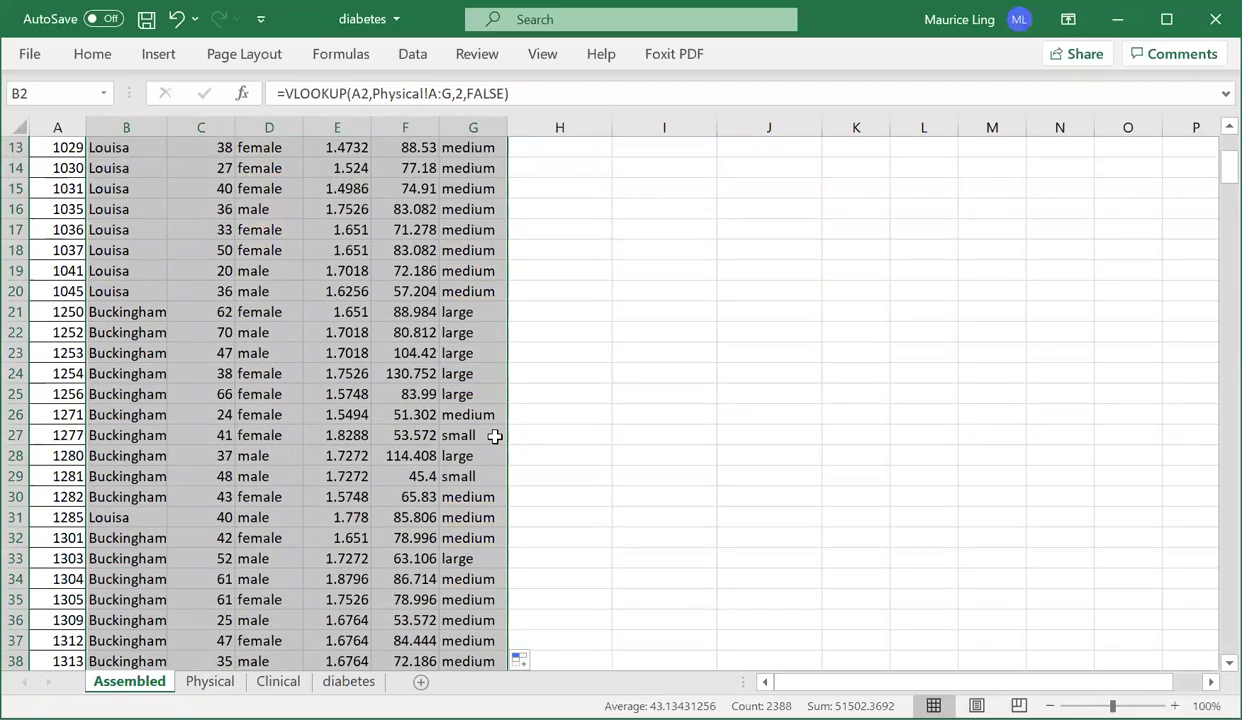
{"action": "scroll", "coordinate": [495, 436], "scroll_direction": "down", "scroll_amount": 4}
{"action": "left_click", "coordinate": [355, 554]}
{"action": "scroll", "coordinate": [357, 554], "scroll_direction": "down", "scroll_amount": 10}
{"action": "scroll", "coordinate": [357, 554], "scroll_direction": "down", "scroll_amount": 9}
{"action": "scroll", "coordinate": [357, 554], "scroll_direction": "up", "scroll_amount": 5}
{"action": "scroll", "coordinate": [357, 554], "scroll_direction": "down", "scroll_amount": 5}
{"action": "scroll", "coordinate": [357, 554], "scroll_direction": "up", "scroll_amount": 12}
{"action": "scroll", "coordinate": [357, 549], "scroll_direction": "up", "scroll_amount": 15}
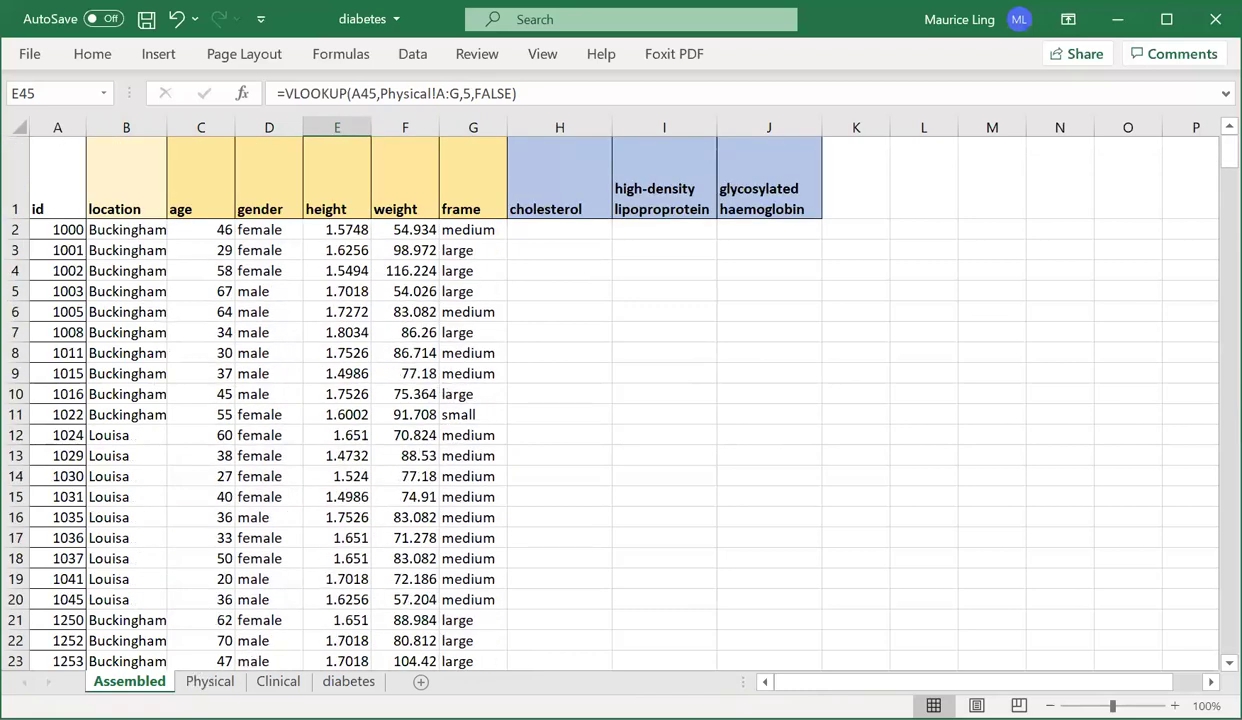
- Copy columns A to G of the Physical sheet and paste them into the Assembled sheet starting at L1
{"action": "left_click", "coordinate": [210, 681]}
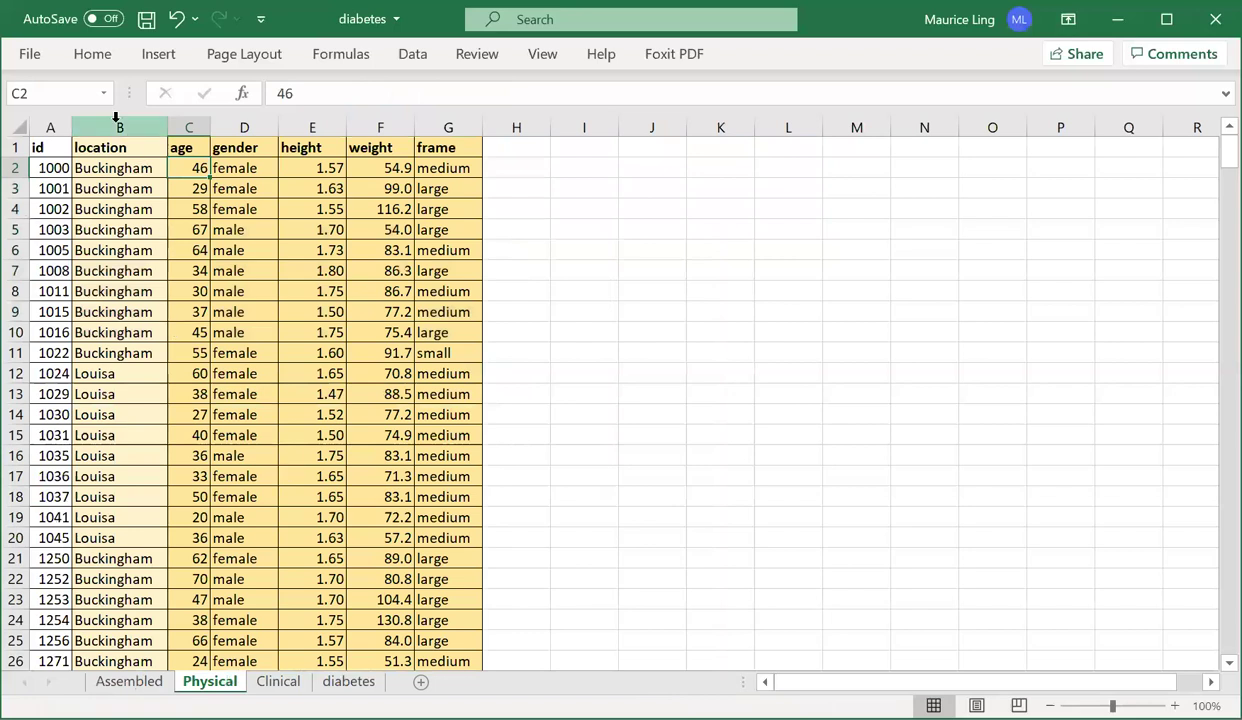
{"action": "left_click", "coordinate": [116, 117]}
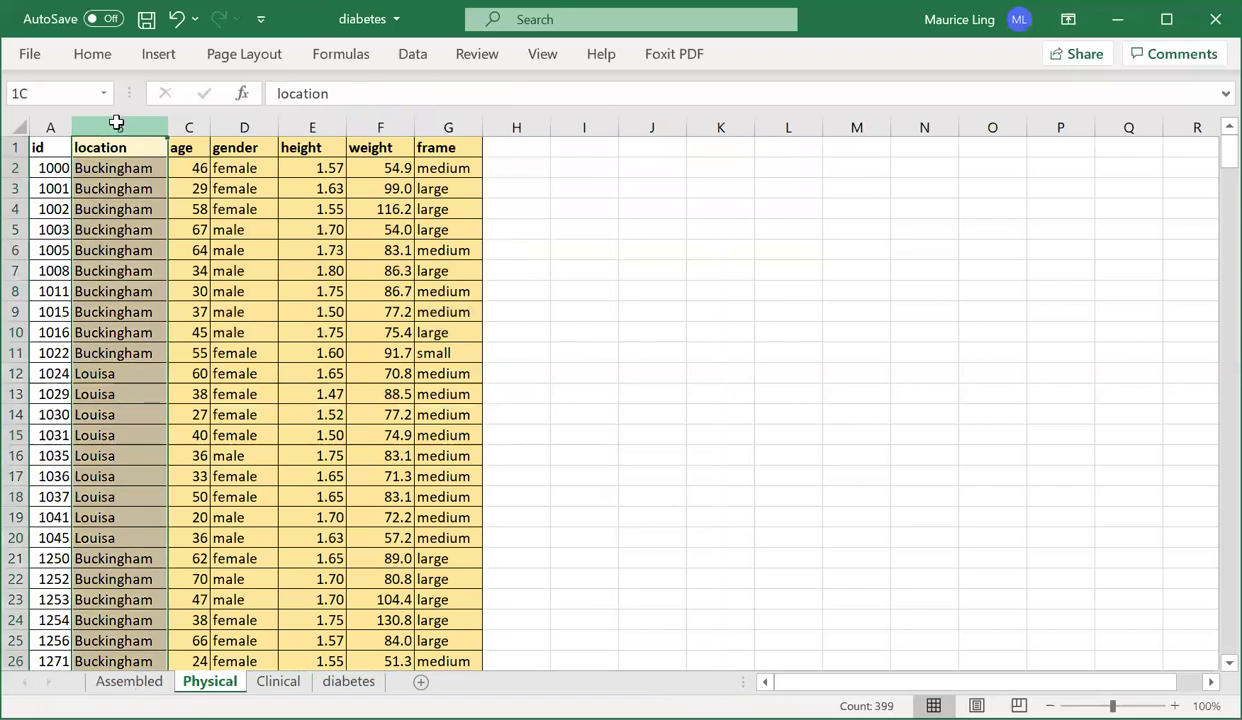
{"action": "left_click", "coordinate": [52, 127]}
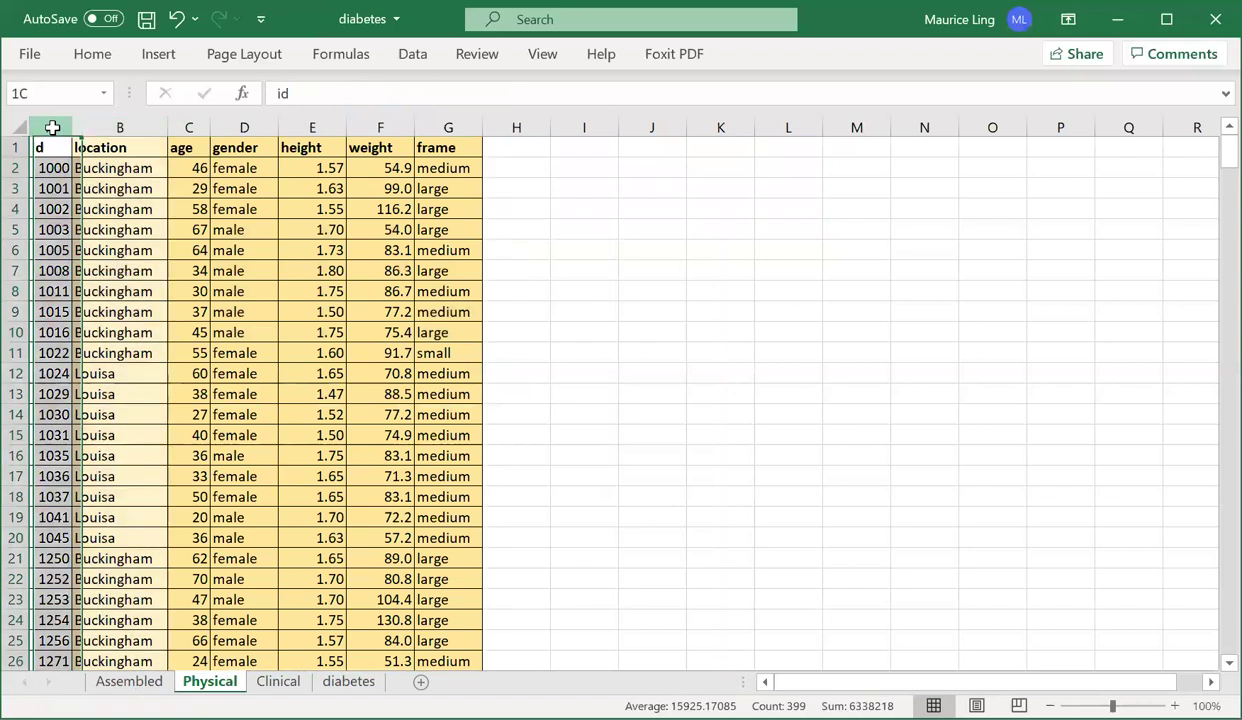
{"action": "key", "text": "ctrl+shift+Right"}
{"action": "key", "text": "ctrl+c"}
{"action": "left_click", "coordinate": [135, 675]}
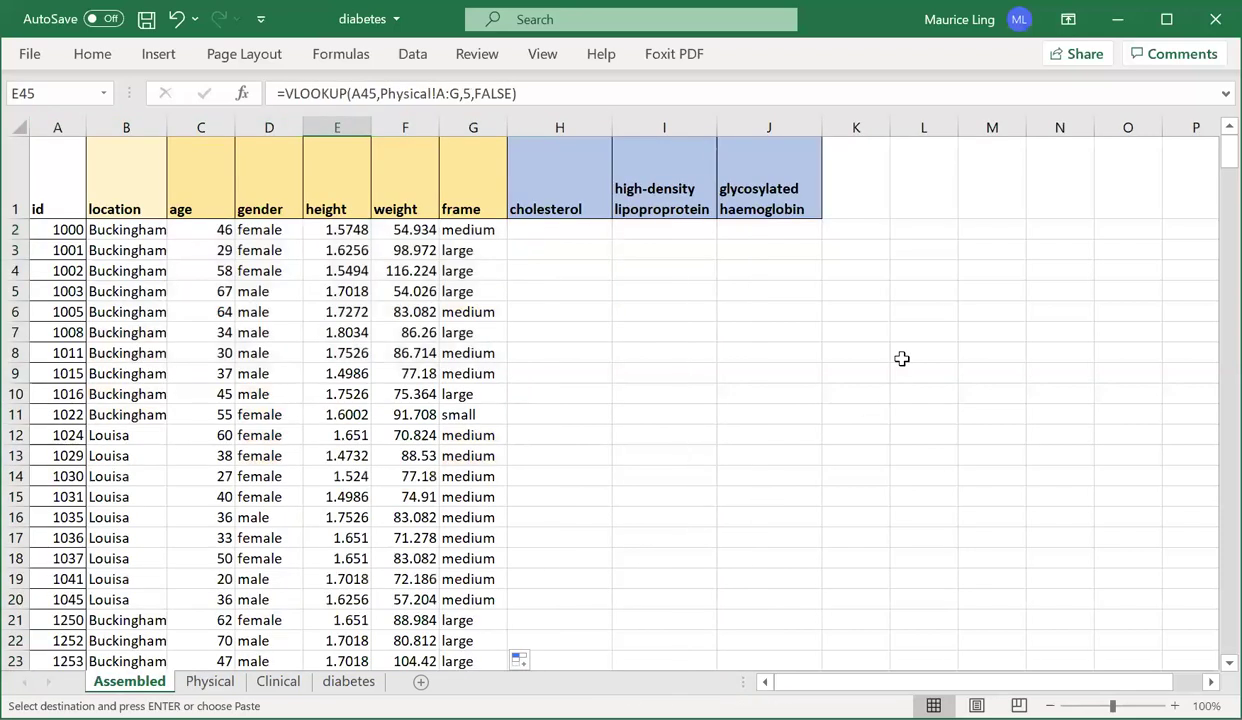
{"action": "left_click", "coordinate": [921, 184]}
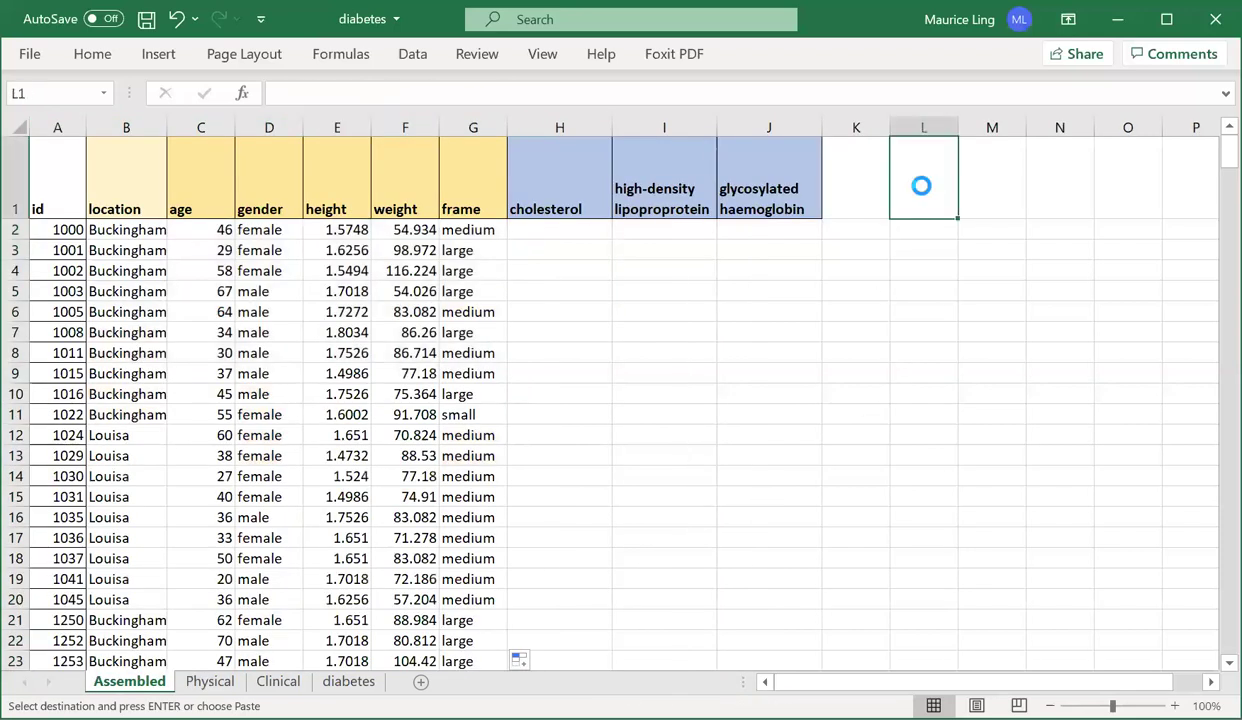
{"action": "key", "text": "ctrl+v"}
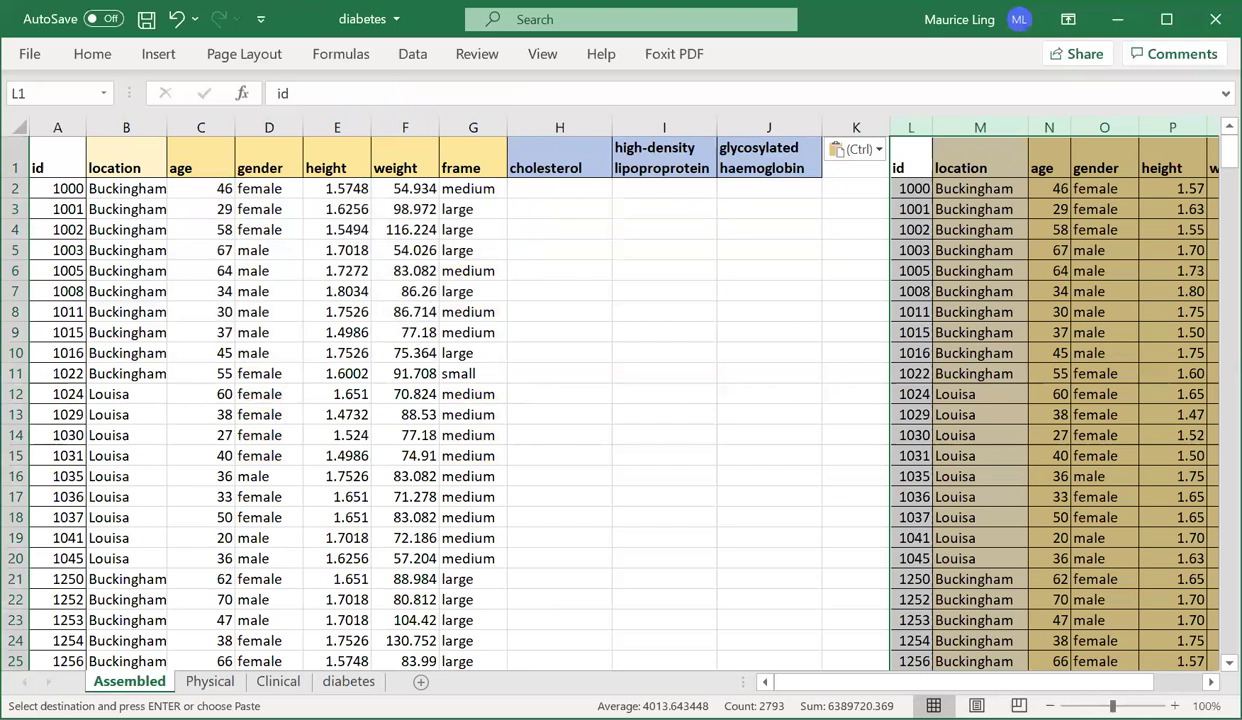
- Hide columns H to K of the Assembled sheet to bring the lookup results next to the pasted Physical data
{"action": "left_click", "coordinate": [1087, 686]}
{"action": "left_click", "coordinate": [582, 125]}
{"action": "left_click_drag", "start_coordinate": [590, 129], "coordinate": [820, 126]}
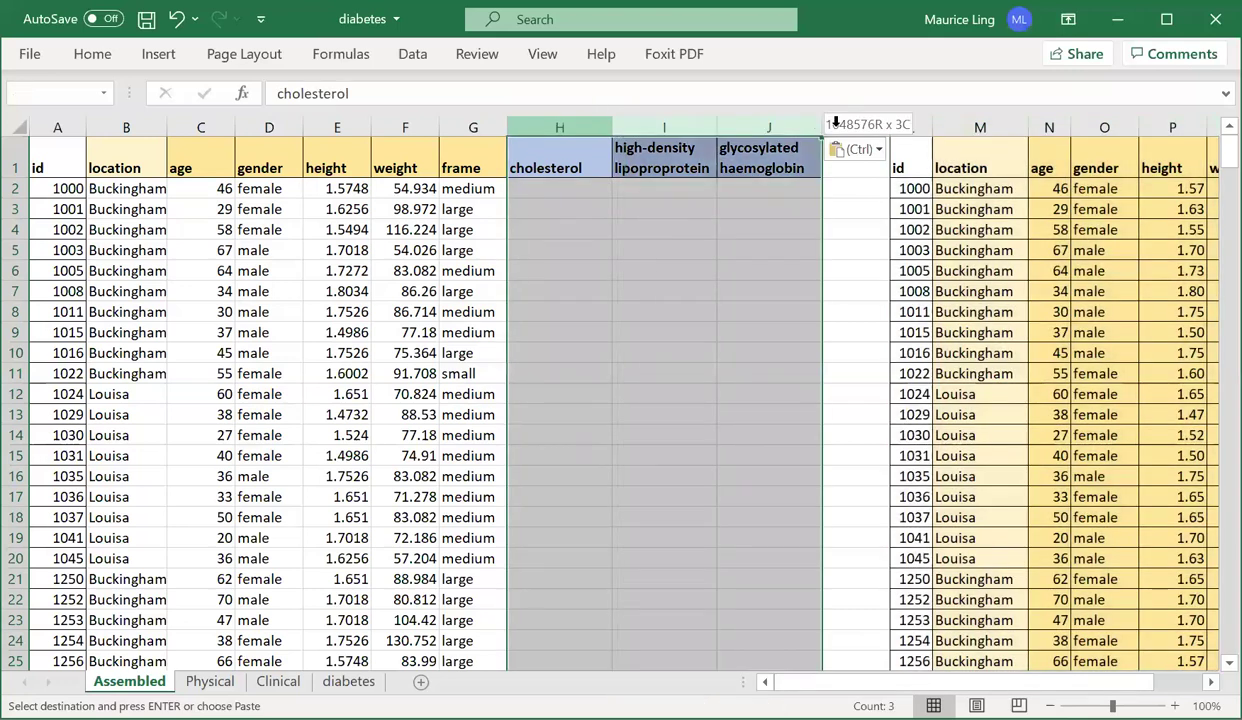
{"action": "right_click", "coordinate": [836, 123]}
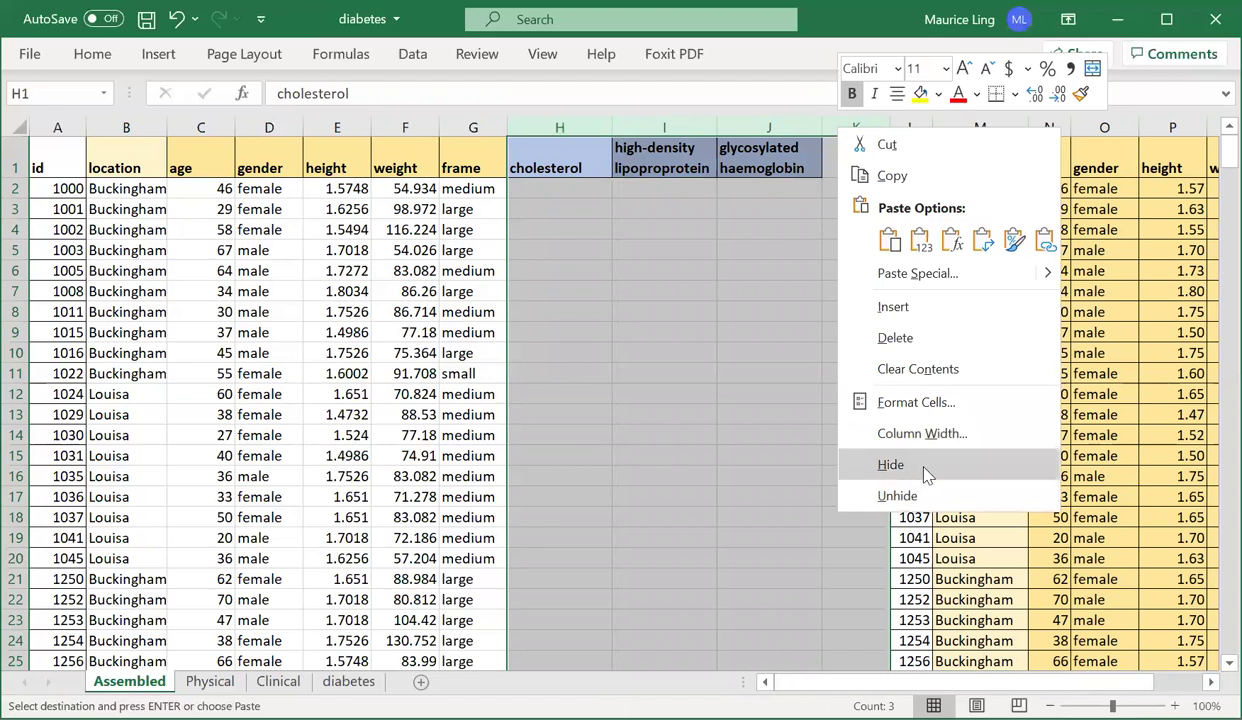
{"action": "left_click", "coordinate": [925, 474]}
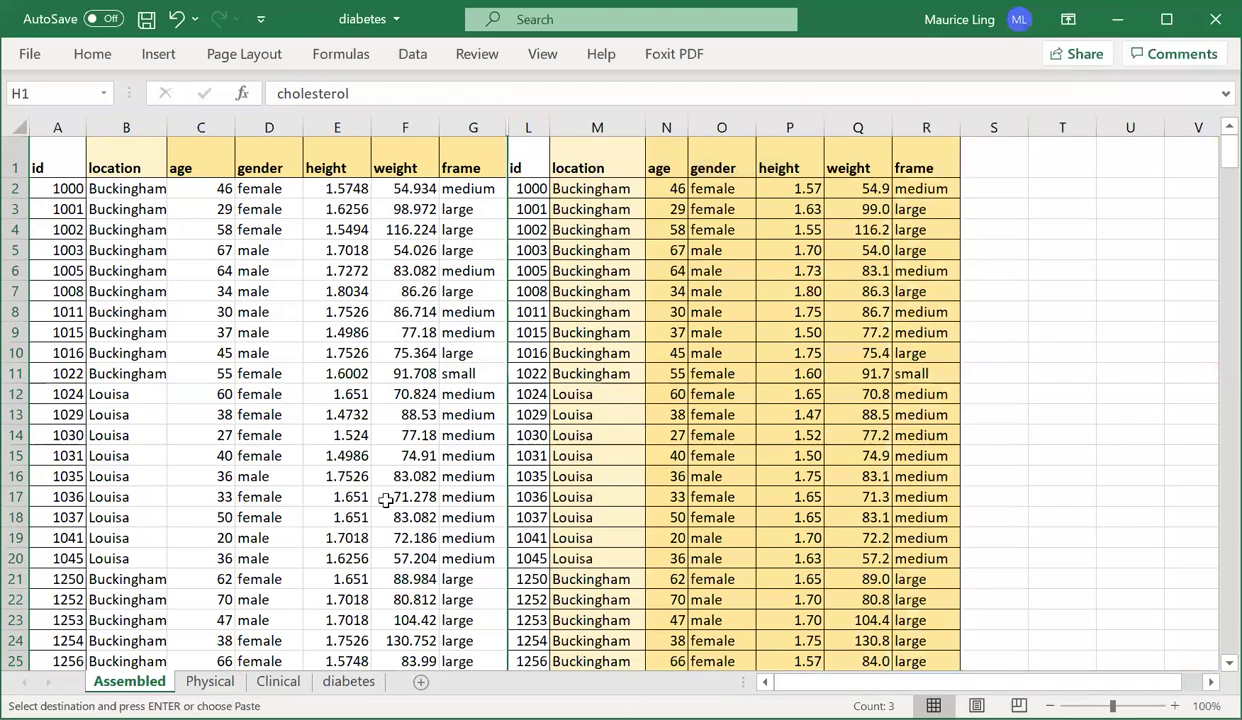
- Compare the lookup results in rows 12 and 290 of the Assembled sheet with the pasted Physical data
{"action": "left_click", "coordinate": [18, 394]}
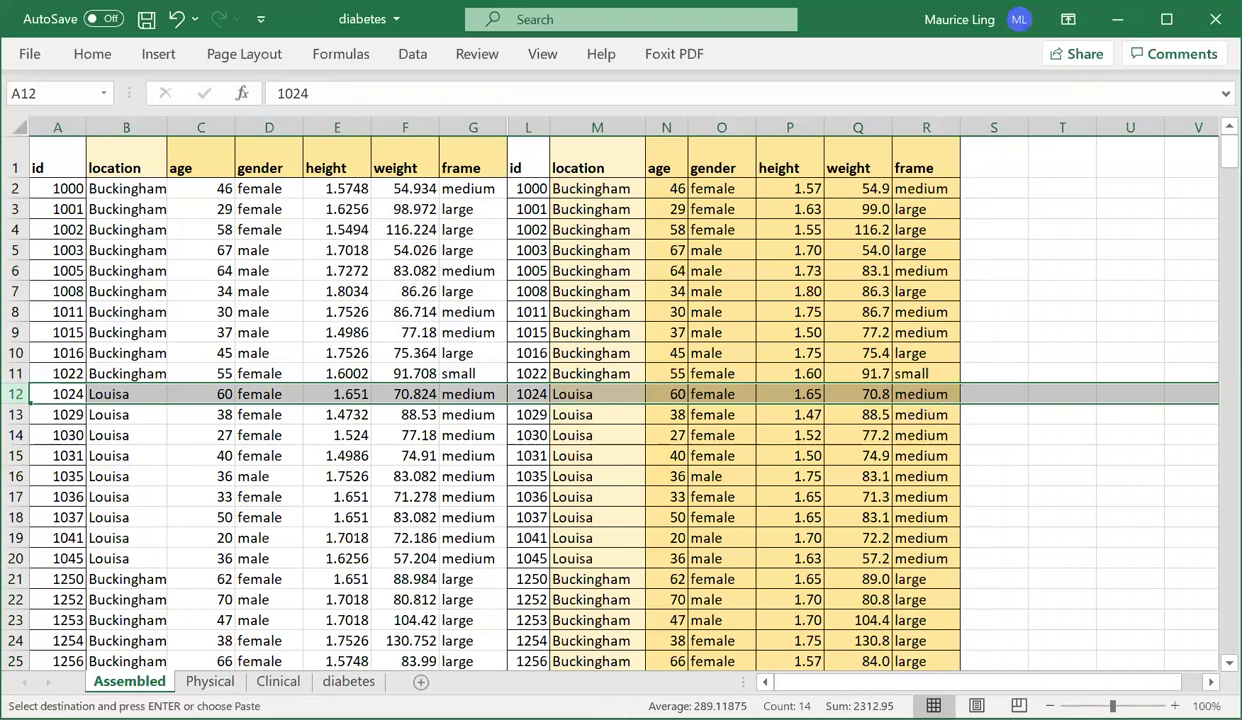
{"action": "scroll", "coordinate": [80, 517], "scroll_direction": "down", "scroll_amount": 20}
{"action": "left_click", "coordinate": [14, 476]}
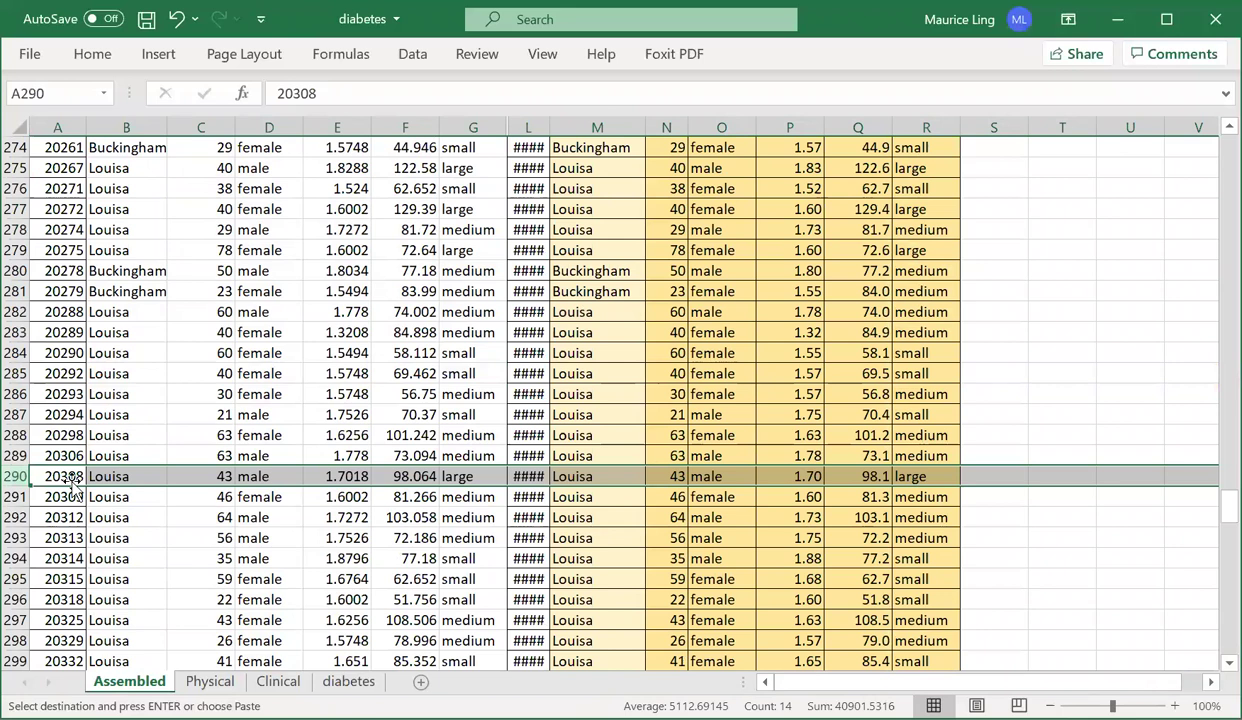
- Widen column L so its ids fit, and compare rows 290, 291 and 399 with the pasted Physical data
{"action": "left_click", "coordinate": [529, 186]}
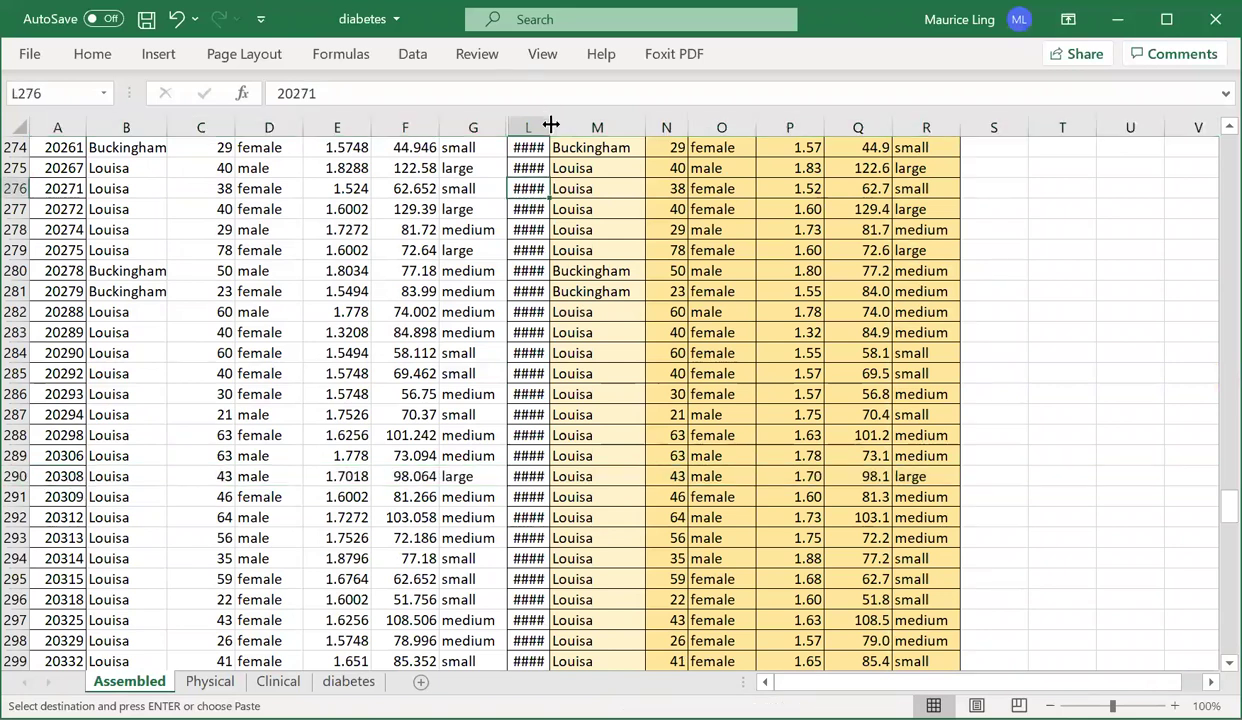
{"action": "left_click_drag", "start_coordinate": [551, 124], "coordinate": [567, 124]}
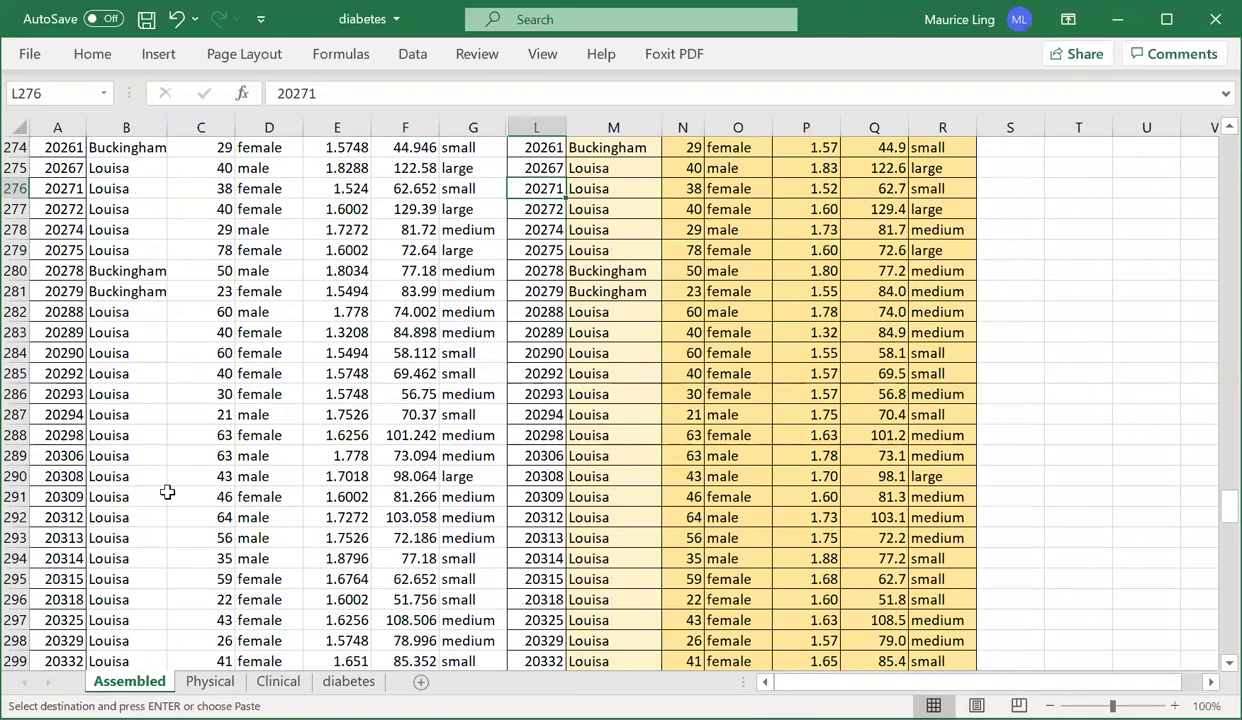
{"action": "left_click", "coordinate": [14, 476]}
{"action": "left_click", "coordinate": [14, 497]}
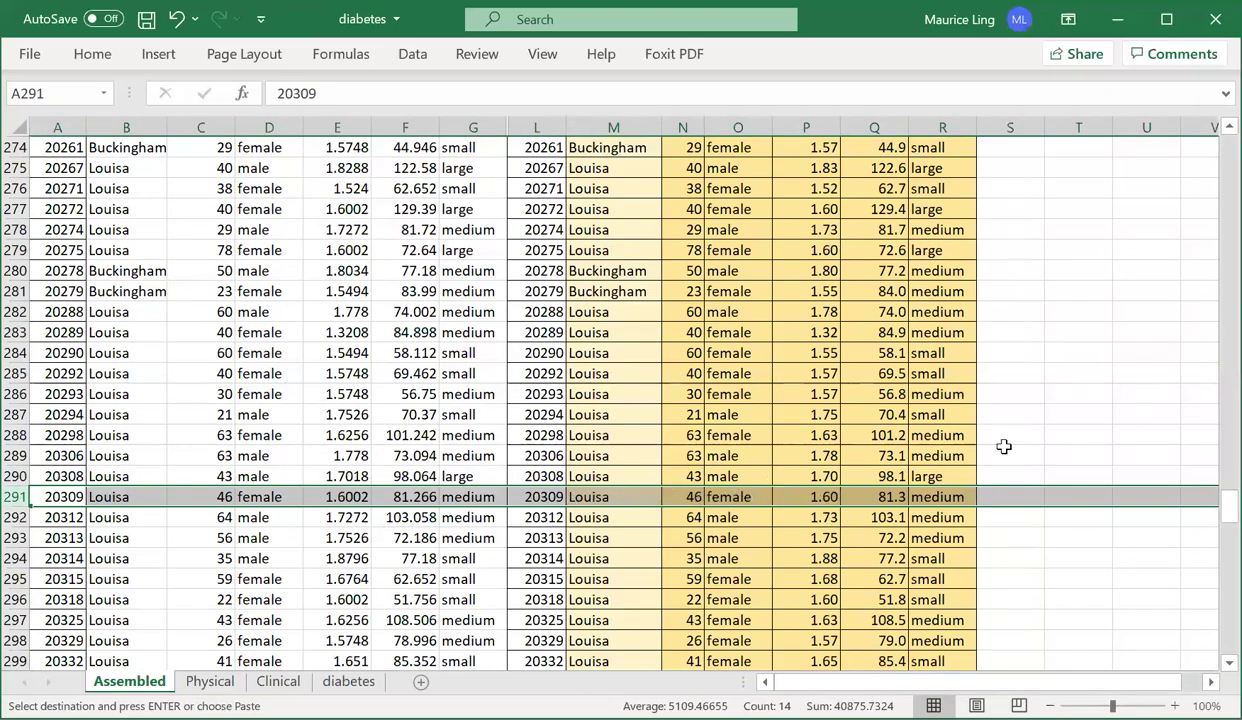
{"action": "left_click_drag", "start_coordinate": [1228, 505], "coordinate": [1228, 632]}
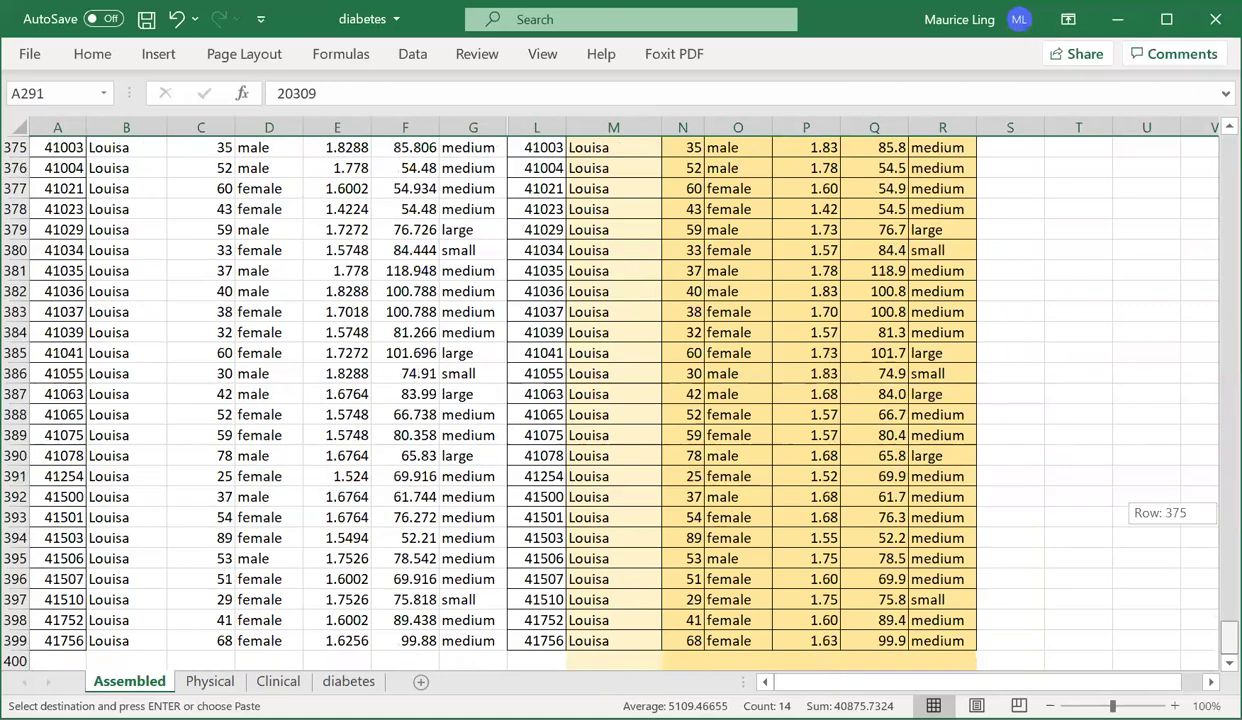
{"action": "left_click", "coordinate": [18, 640]}
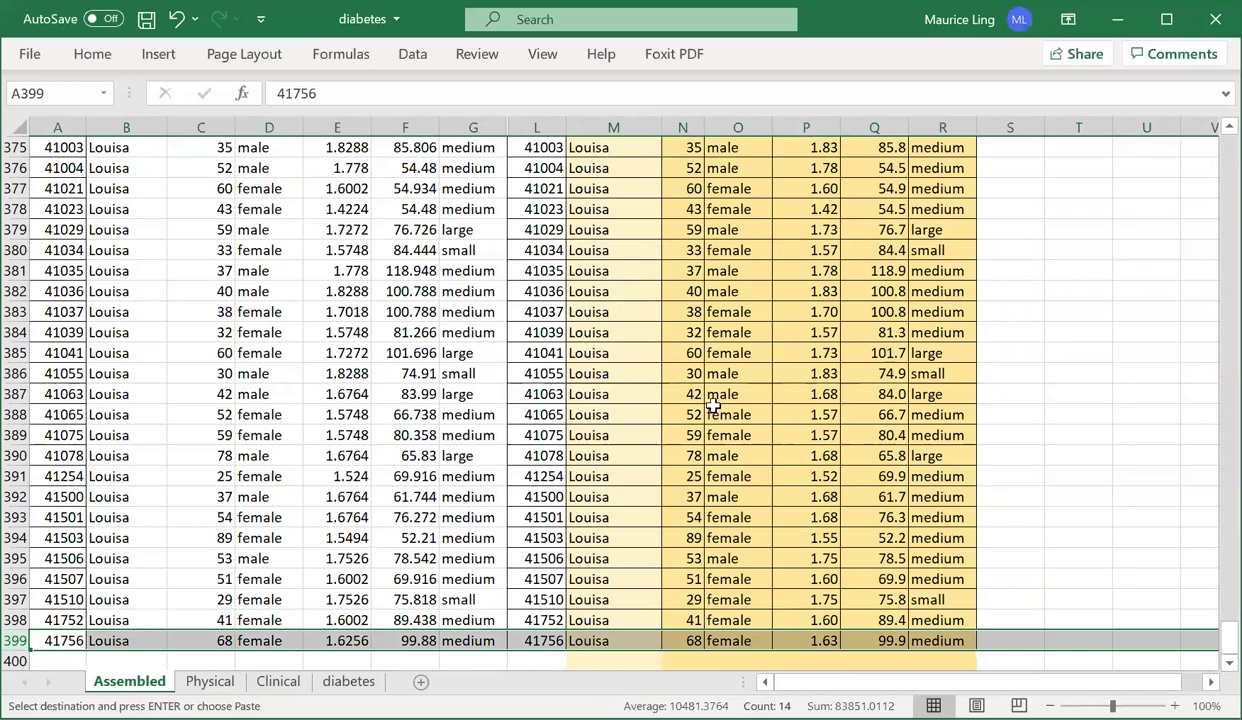
- Unhide the hidden columns H to K of the Assembled sheet
{"action": "left_click", "coordinate": [540, 128]}
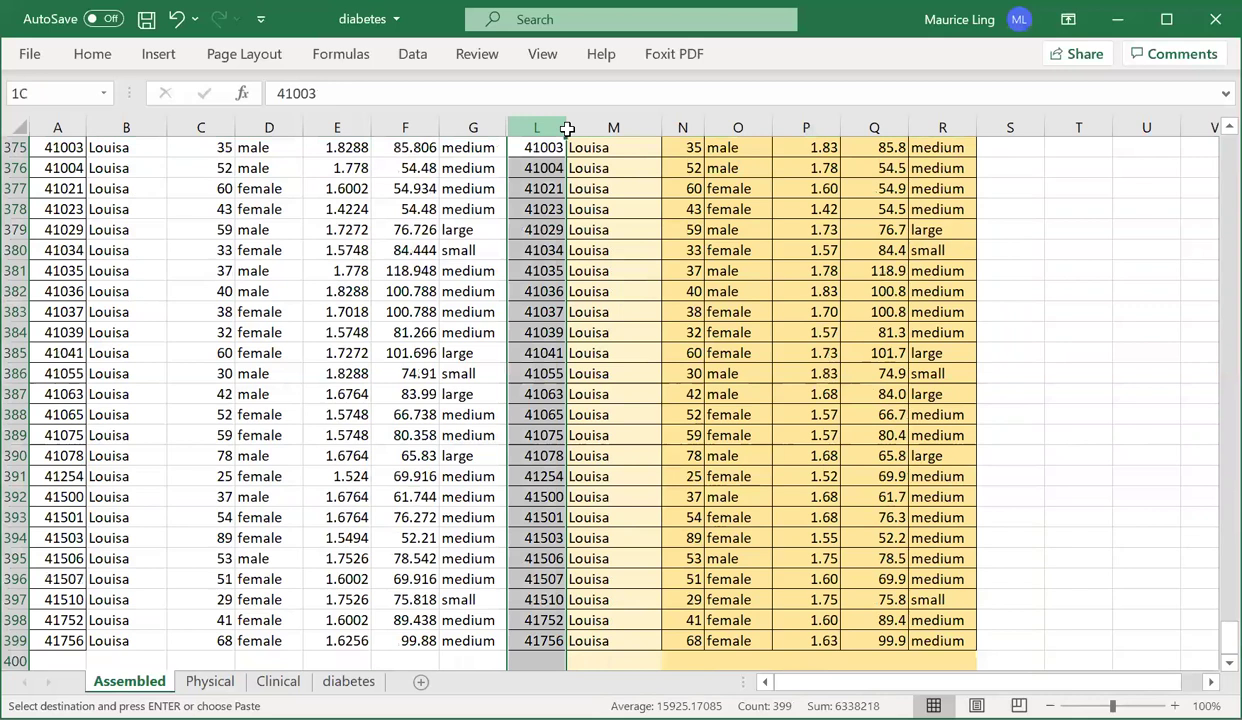
{"action": "left_click", "coordinate": [473, 128], "text": "shift"}
{"action": "right_click", "coordinate": [548, 128]}
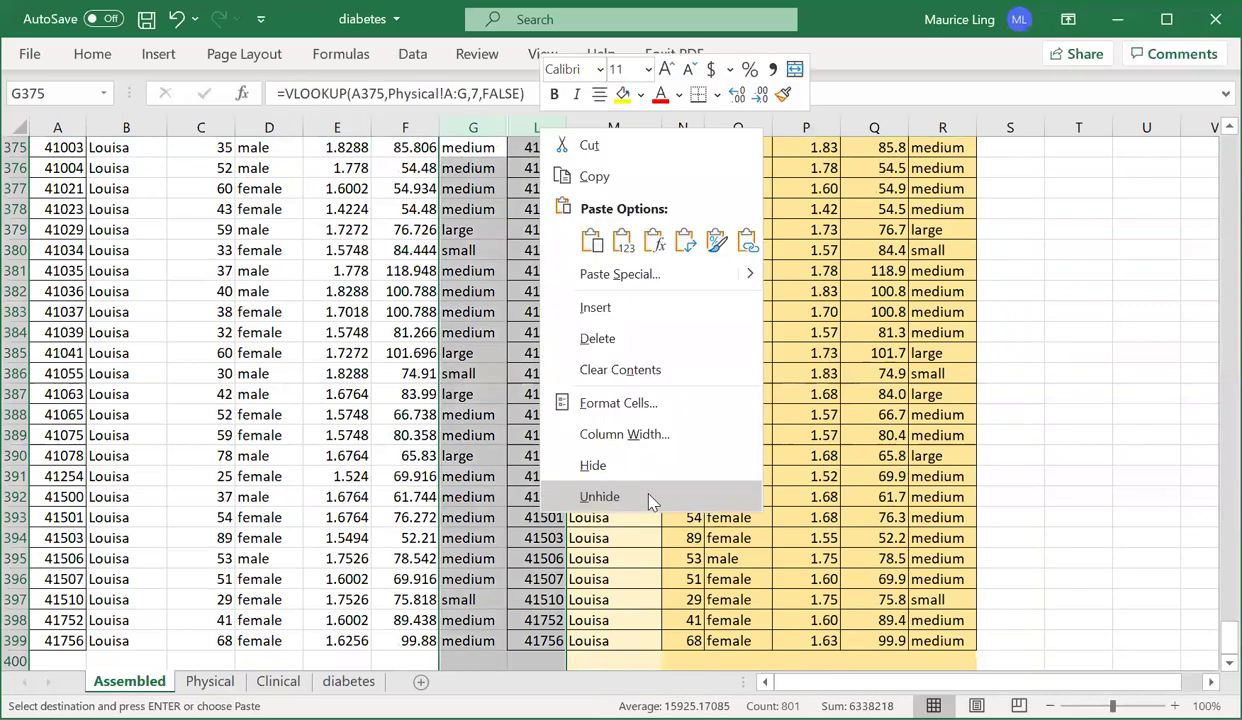
{"action": "left_click", "coordinate": [600, 497]}
- Delete columns K to W of the Assembled sheet to remove the pasted Physical comparison data
{"action": "scroll", "coordinate": [650, 500], "scroll_direction": "up", "scroll_amount": 7}
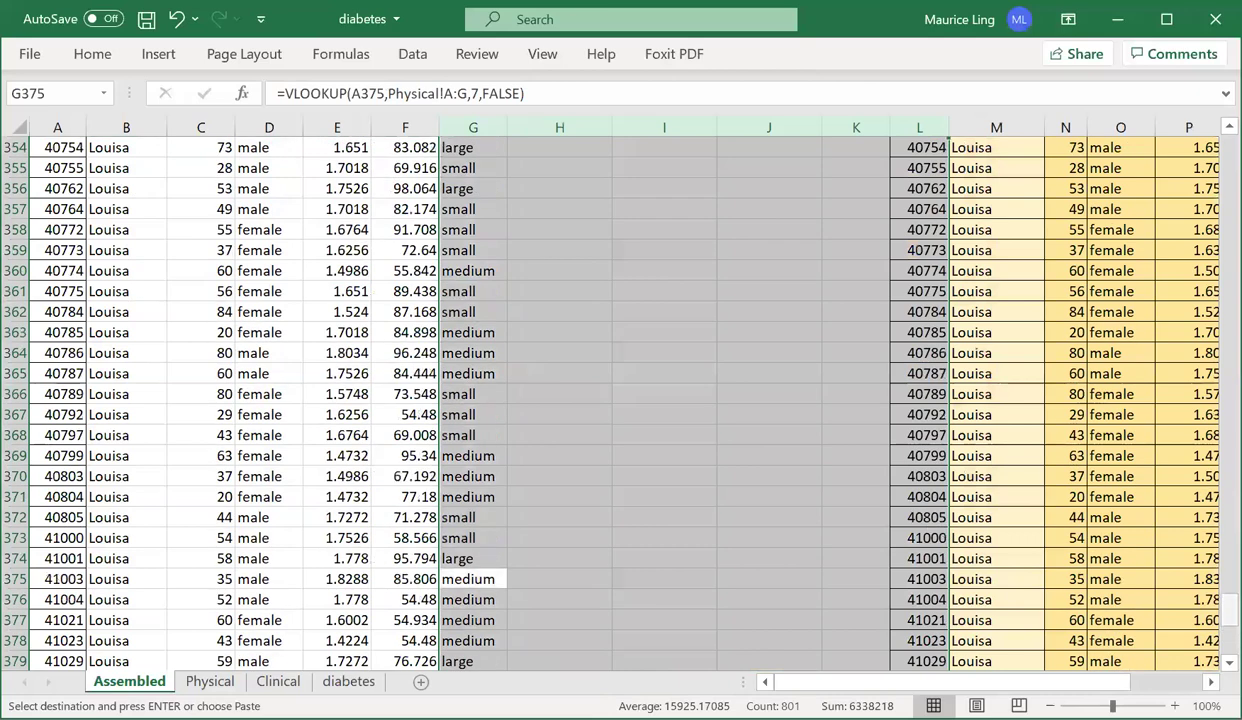
{"action": "left_click_drag", "start_coordinate": [1230, 605], "coordinate": [1230, 148]}
{"action": "left_click", "coordinate": [871, 127]}
{"action": "key", "text": "ctrl+shift+Right"}
{"action": "key", "text": "ctrl+shift+Right"}
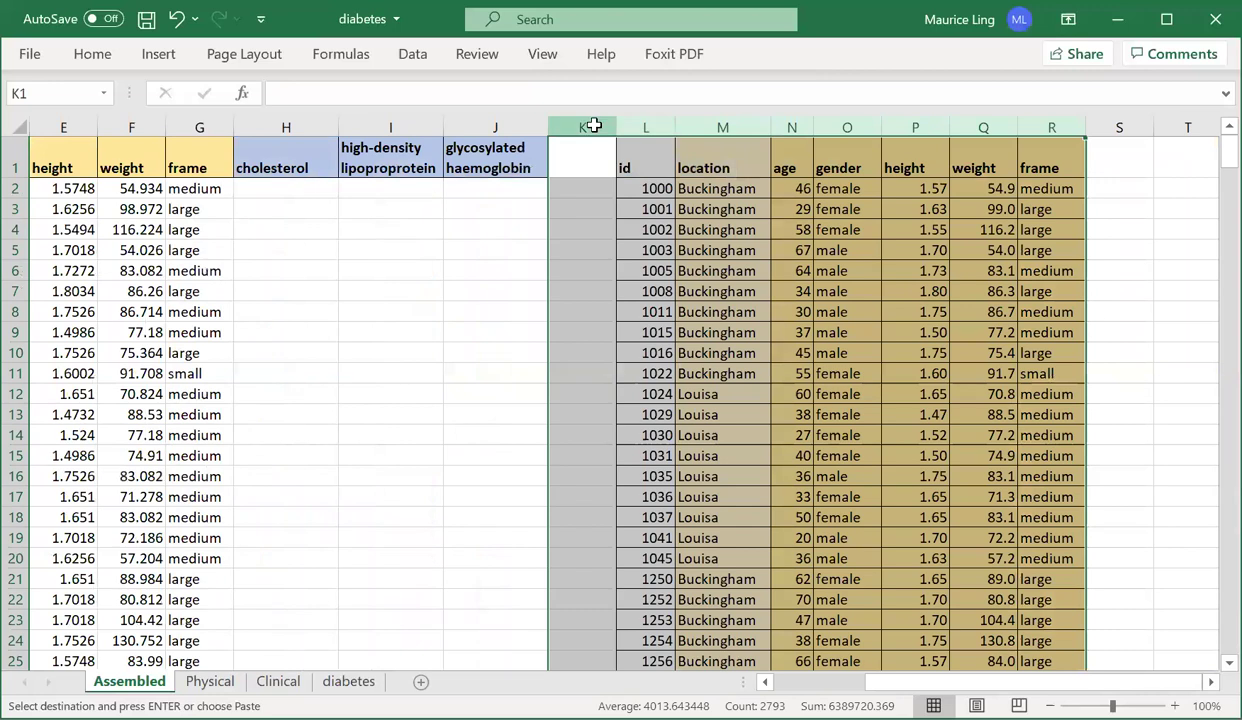
{"action": "left_click", "coordinate": [590, 126]}
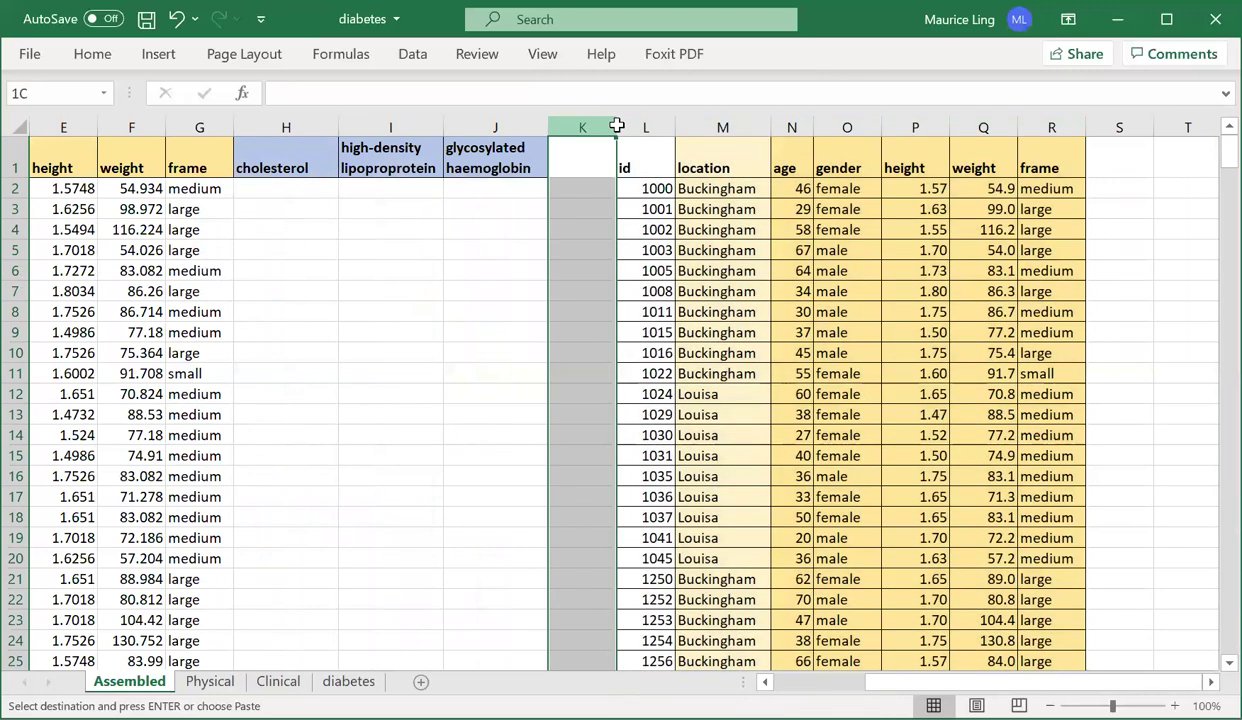
{"action": "left_click_drag", "start_coordinate": [617, 126], "coordinate": [1100, 127]}
{"action": "right_click", "coordinate": [677, 127]}
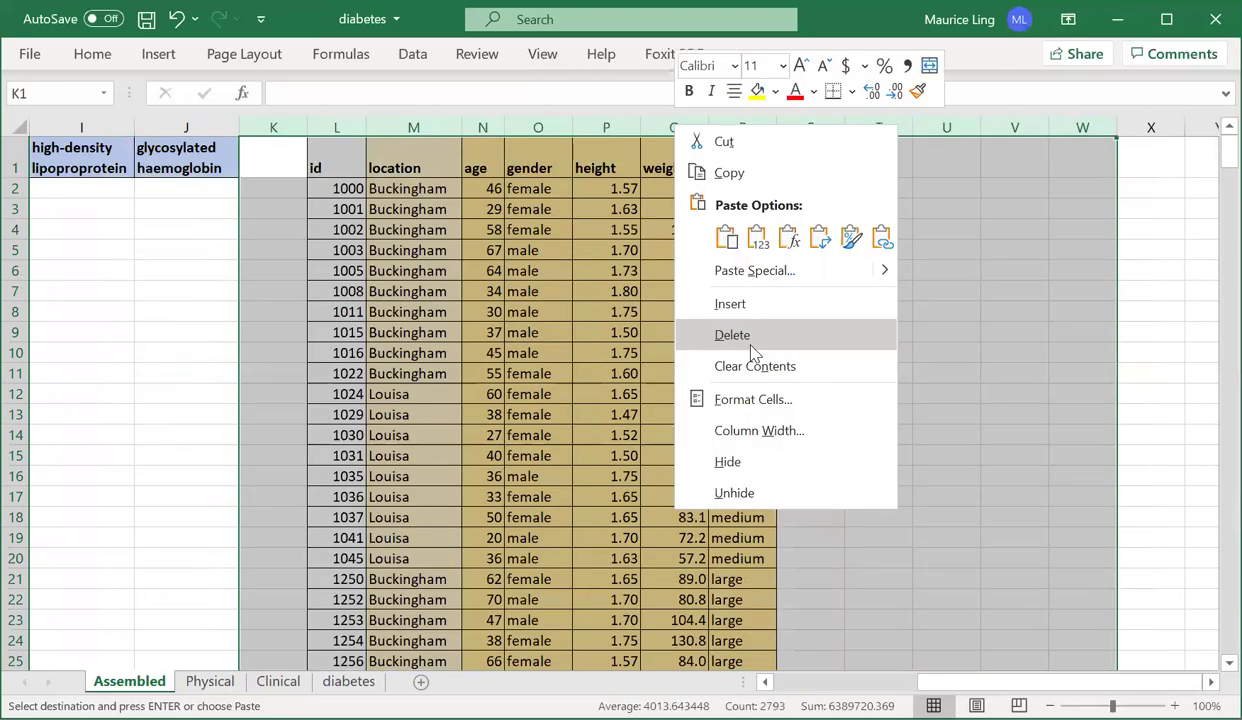
{"action": "left_click", "coordinate": [751, 345]}
{"action": "left_click_drag", "start_coordinate": [951, 687], "coordinate": [798, 687]}
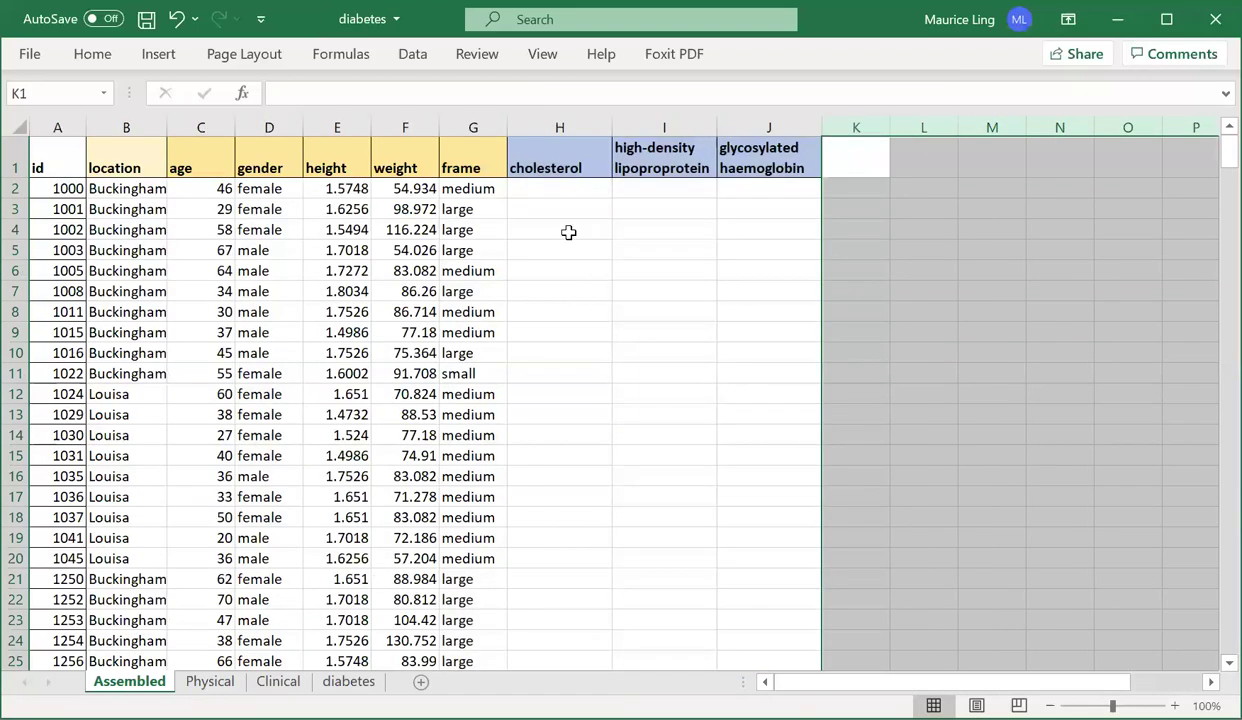
- Review the Physical sheet's columns and the frame VLOOKUP formula in G2 of the Assembled sheet
{"action": "left_click", "coordinate": [556, 187]}
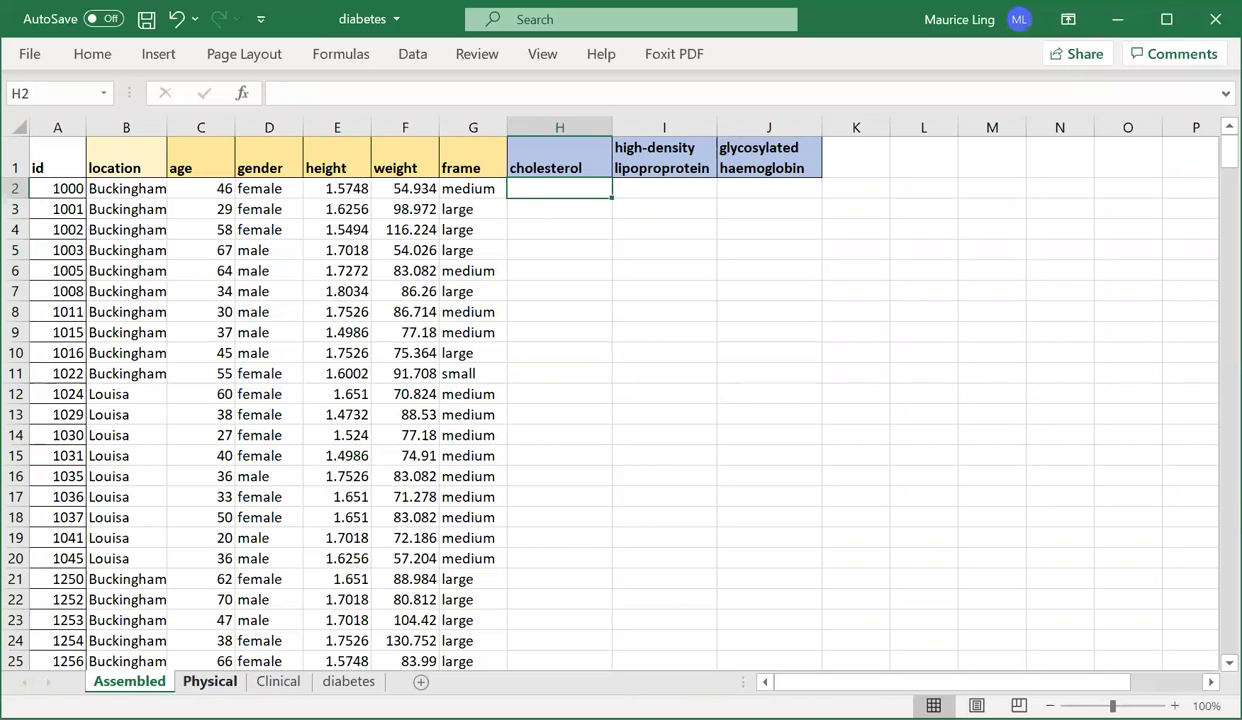
{"action": "left_click", "coordinate": [222, 684]}
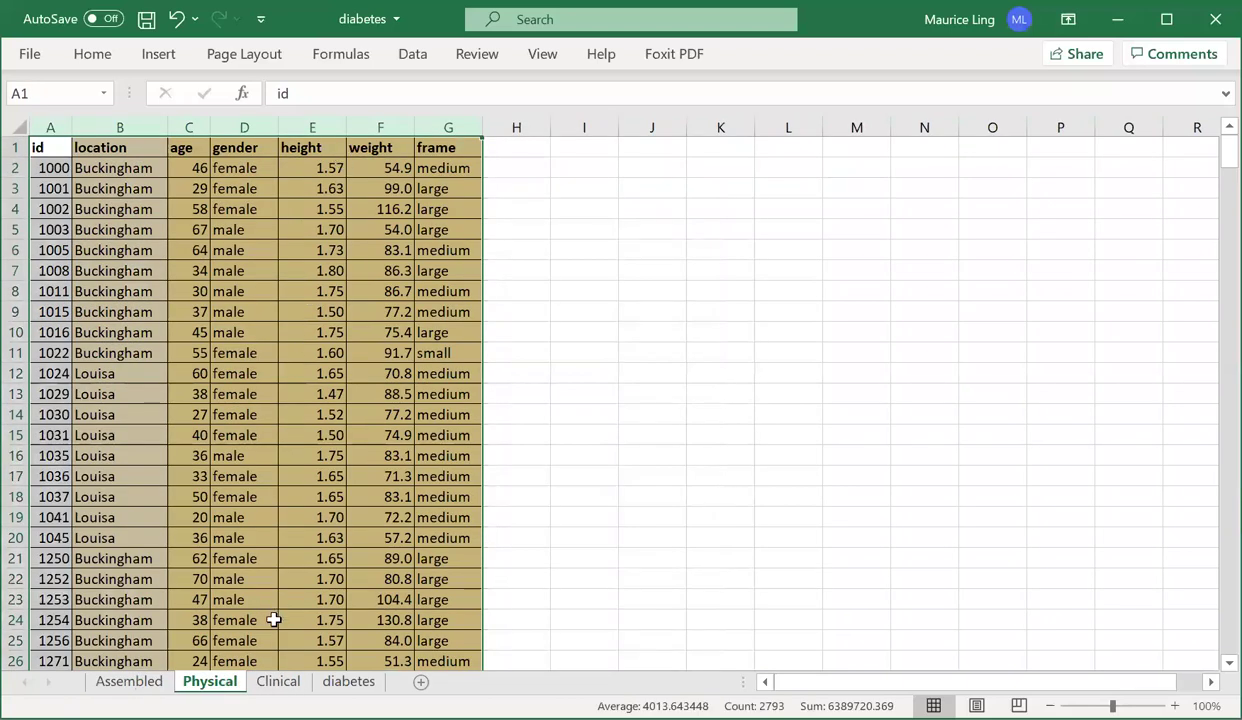
{"action": "left_click", "coordinate": [150, 681]}
{"action": "left_click", "coordinate": [450, 186]}
{"action": "left_click", "coordinate": [405, 93]}
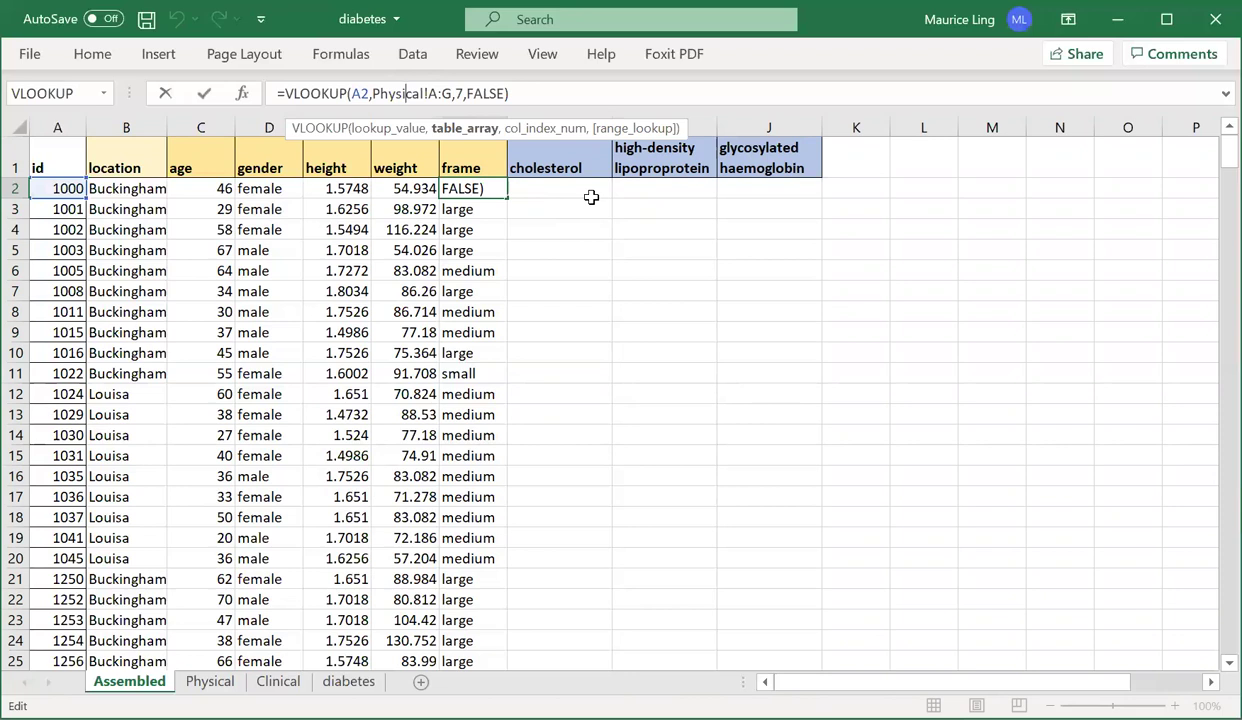
- Enter =VLOOKUP(A2,Clinical!A:D,2,FALSE) in H2 of the Assembled sheet to look up cholesterol
{"action": "left_click", "coordinate": [587, 190]}
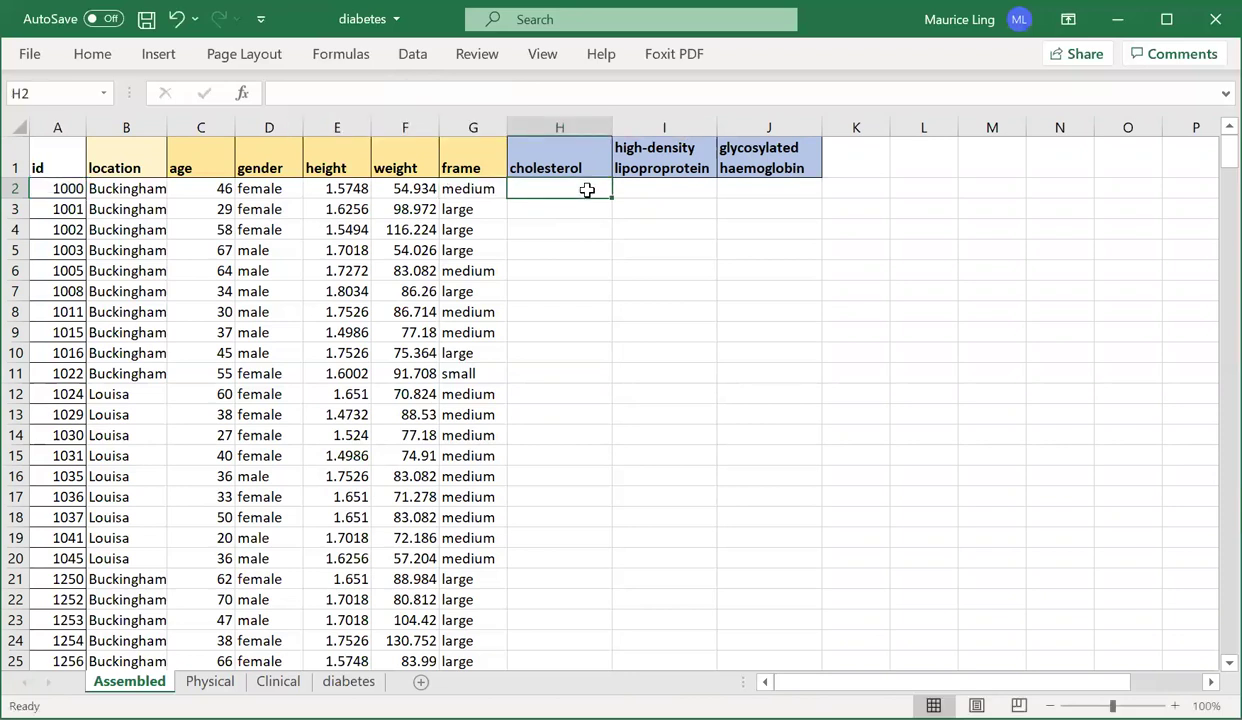
{"action": "type", "text": "="}
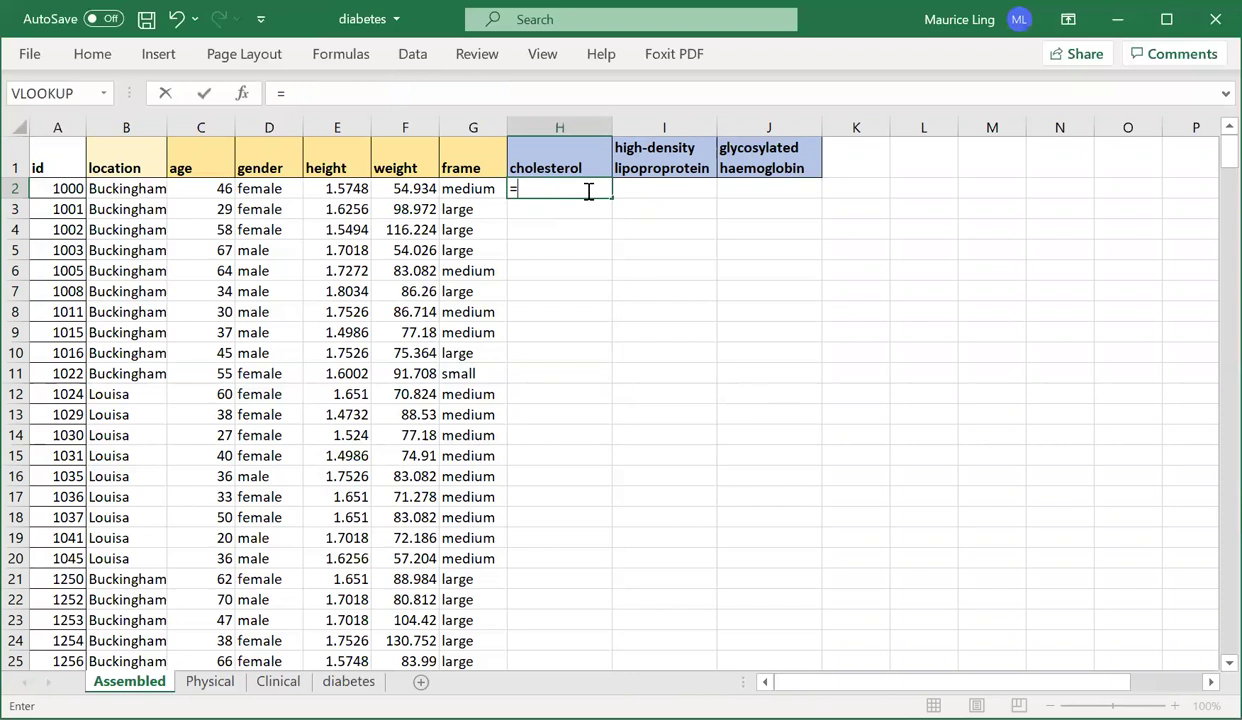
{"action": "type", "text": "vlookup"}
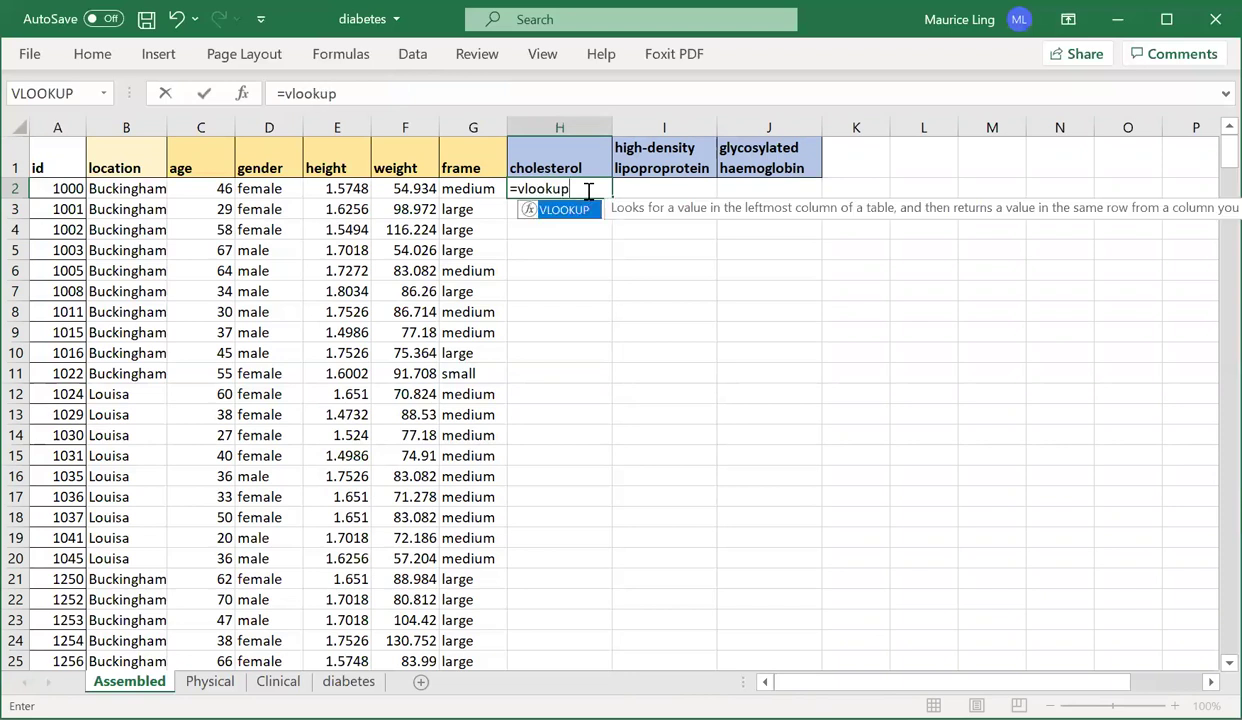
{"action": "type", "text": "("}
{"action": "left_click", "coordinate": [60, 186]}
{"action": "type", "text": ","}
{"action": "left_click", "coordinate": [278, 681]}
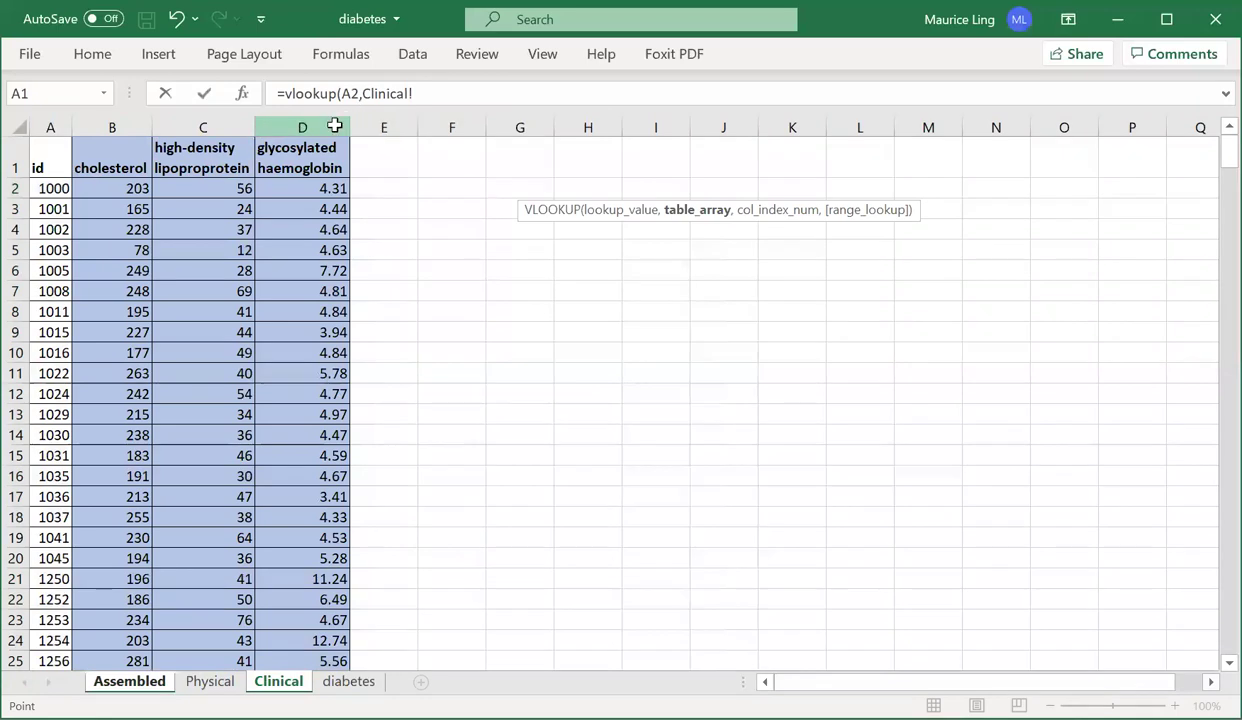
{"action": "left_click_drag", "start_coordinate": [76, 121], "coordinate": [53, 116]}
{"action": "type", "text": ","}
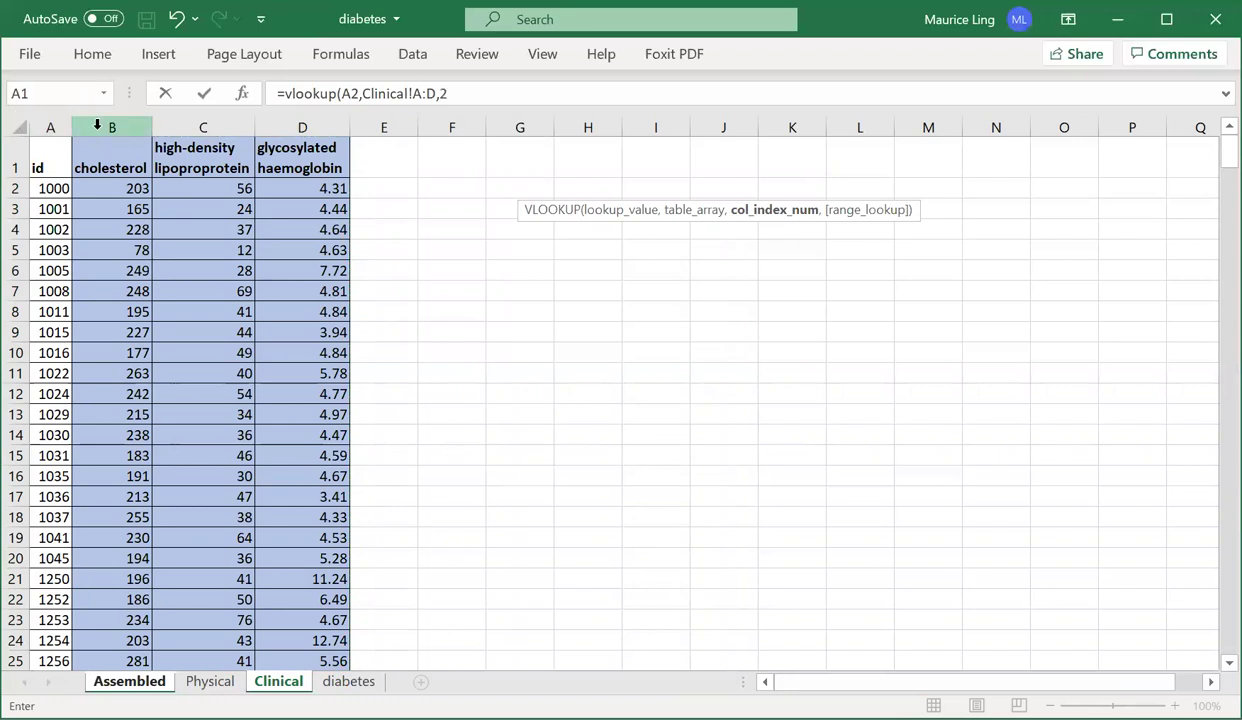
{"action": "type", "text": "2,"}
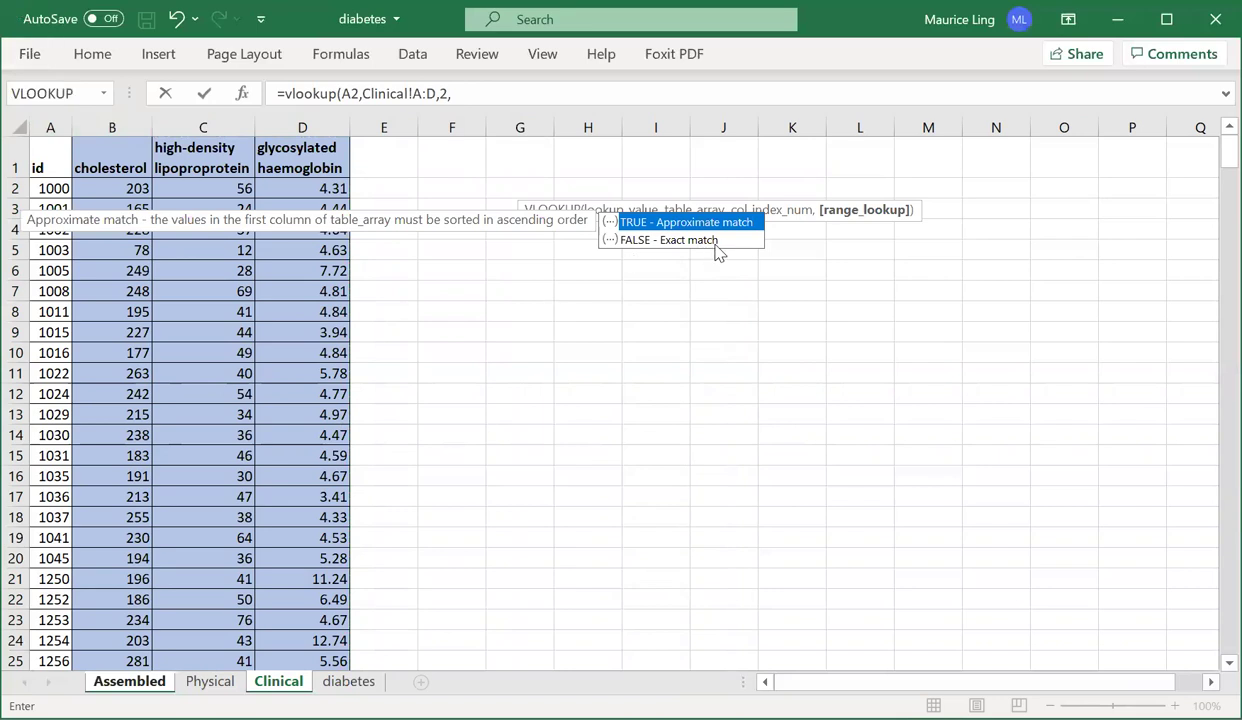
{"action": "double_click", "coordinate": [716, 245]}
{"action": "type", "text": ")"}
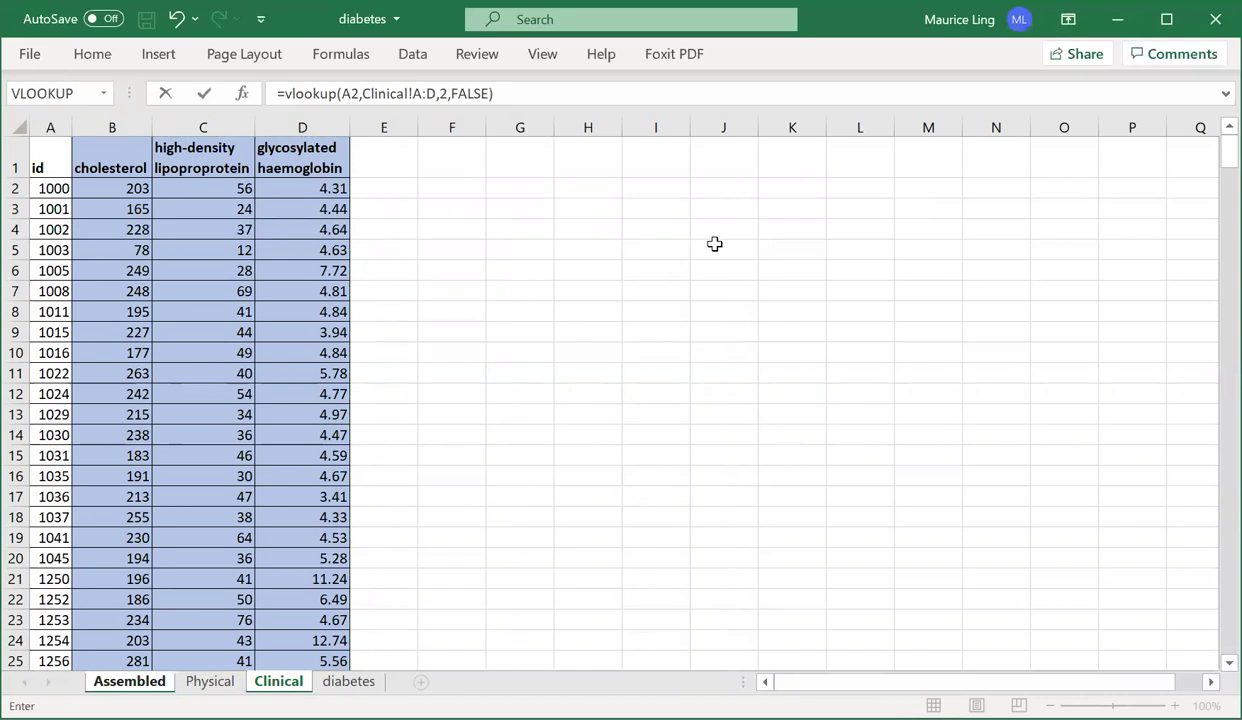
{"action": "key", "text": "Return"}
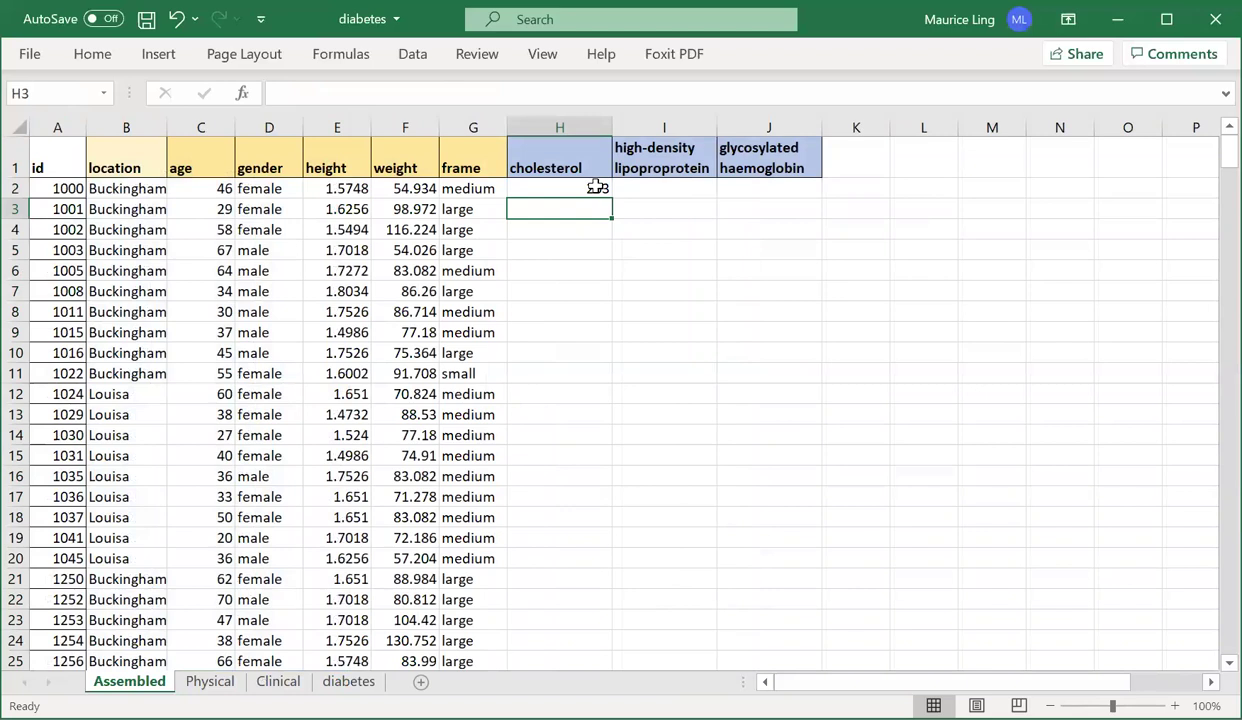
- Check the cholesterol lookup in H2 against the first record on the Clinical sheet
{"action": "left_click", "coordinate": [597, 188]}
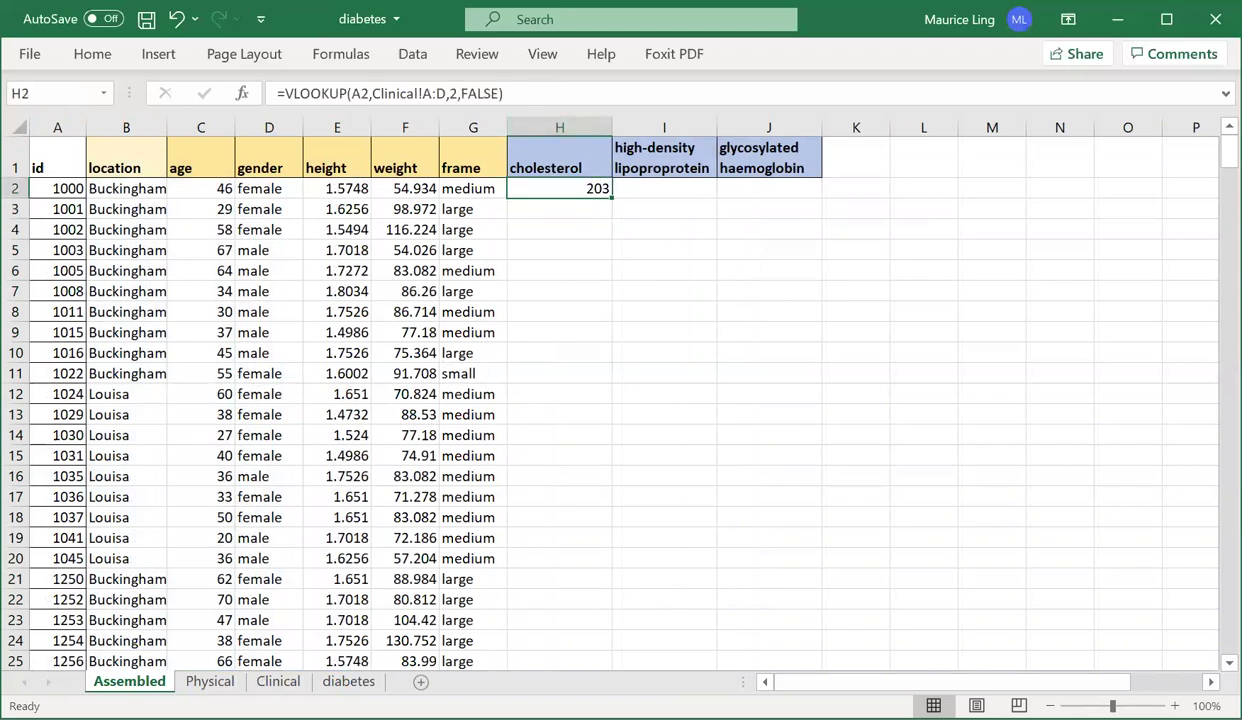
{"action": "left_click", "coordinate": [278, 681]}
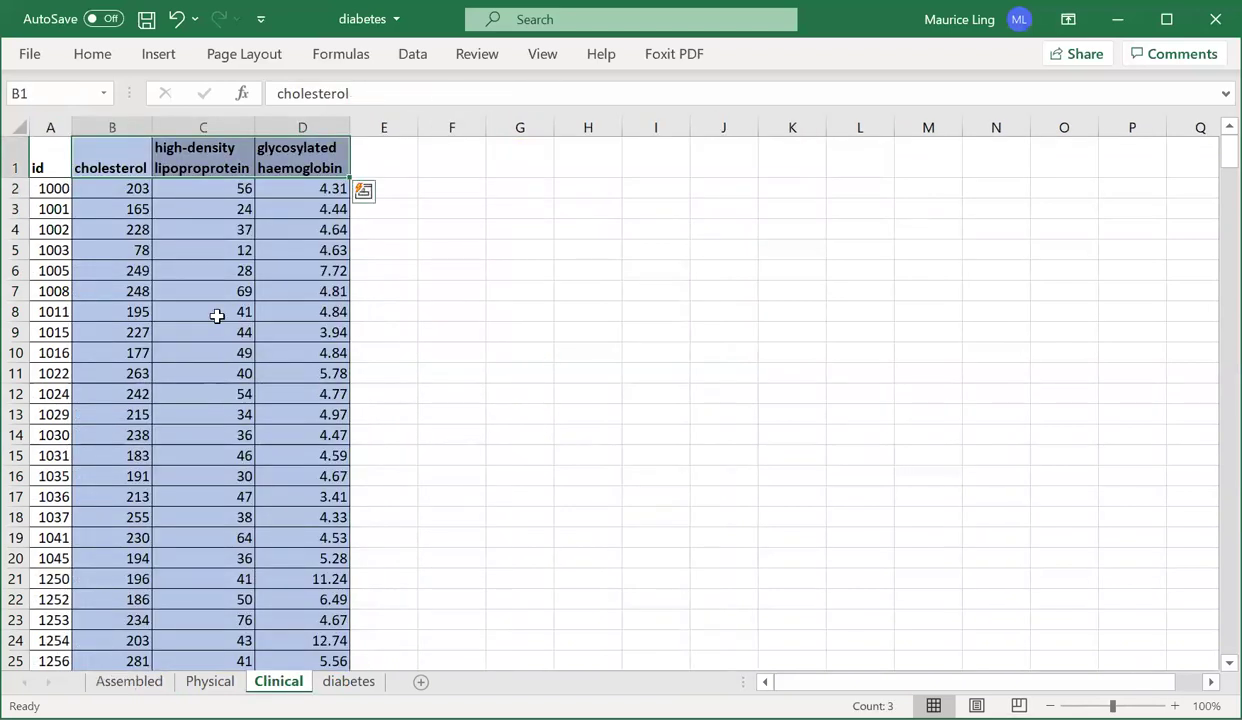
{"action": "left_click", "coordinate": [227, 197]}
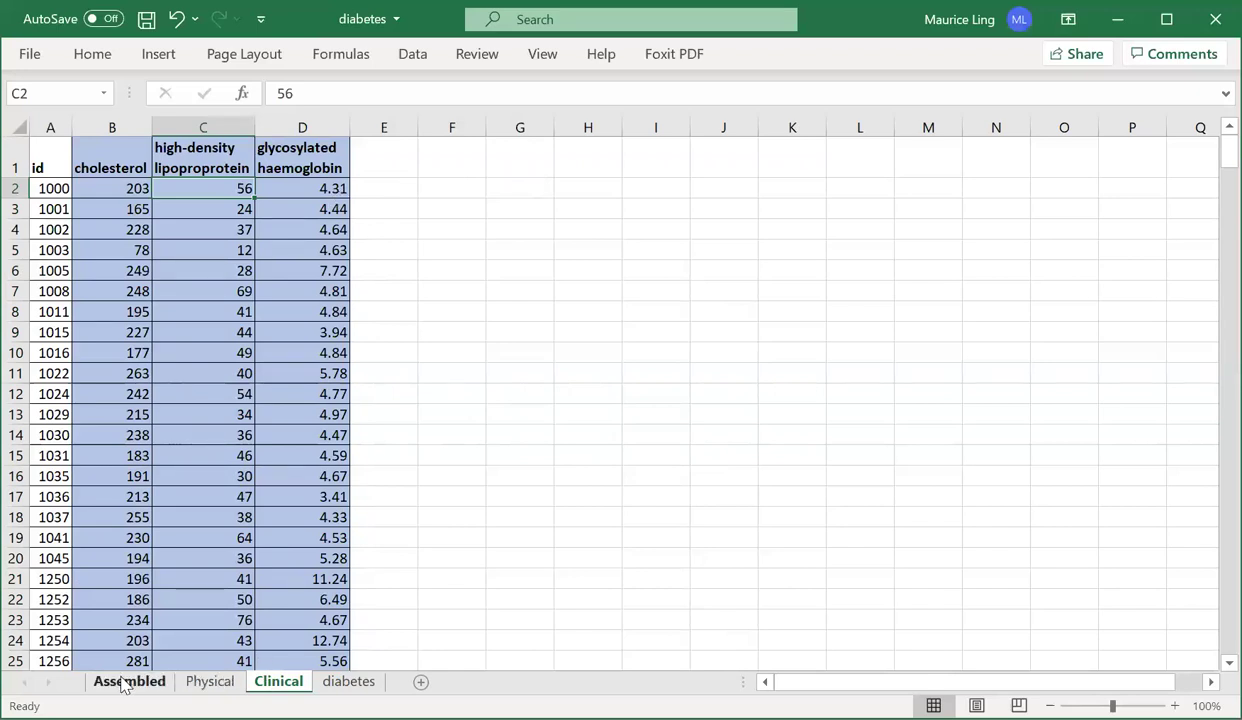
- Copy the formula text of H2 on the Assembled sheet into I2 with its references unchanged
{"action": "key", "text": "ctrl+Page_Up"}
{"action": "key", "text": "ctrl+Page_Up"}
{"action": "left_click_drag", "start_coordinate": [505, 93], "coordinate": [283, 93]}
{"action": "left_click", "coordinate": [686, 190]}
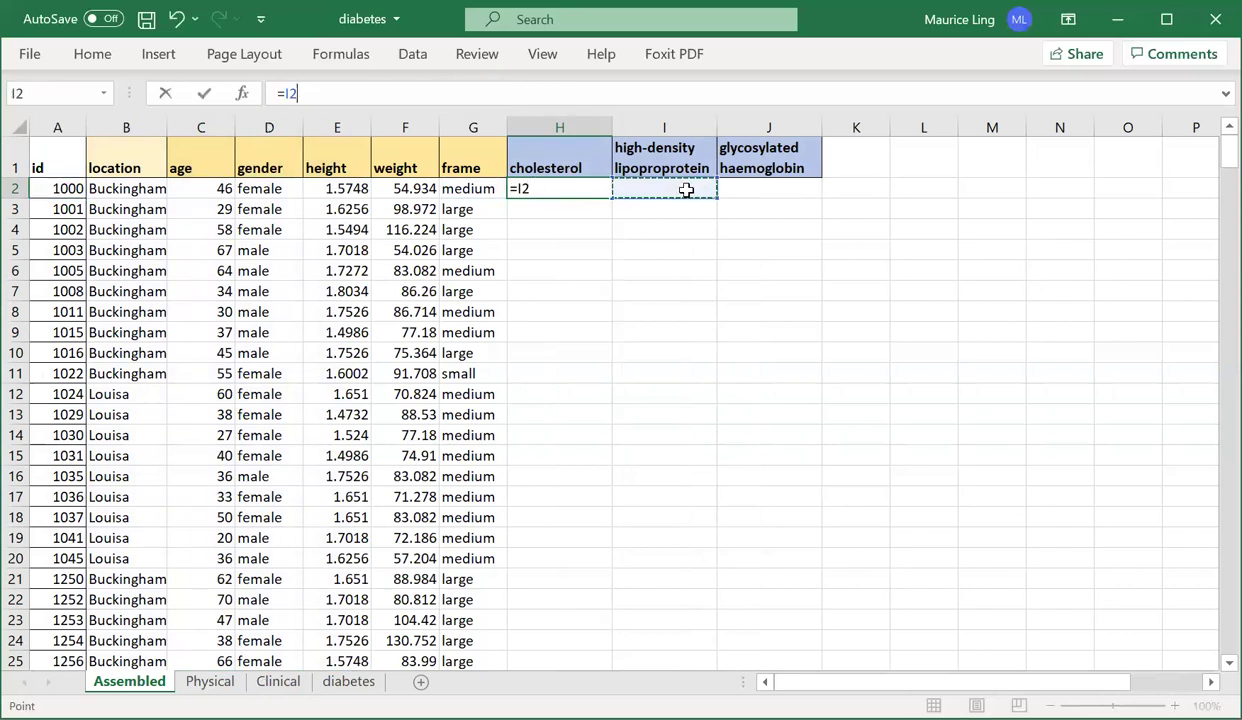
{"action": "key", "text": "BackSpace"}
{"action": "key", "text": "BackSpace"}
{"action": "key", "text": "BackSpace"}
{"action": "key", "text": "ctrl+v"}
{"action": "key", "text": "Return"}
{"action": "left_click", "coordinate": [686, 190]}
{"action": "key", "text": "ctrl+v"}
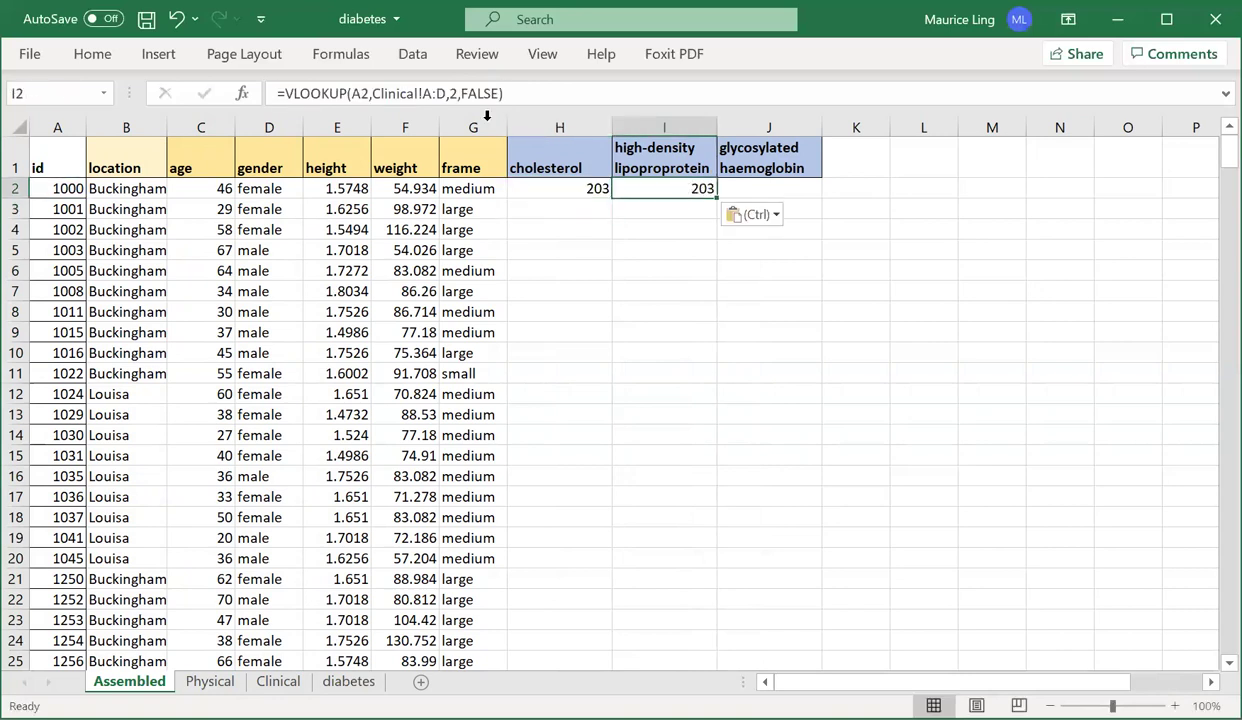
- Set the column index of the VLOOKUP in I2 to 3 to look up high-density lipoprotein
{"action": "left_click", "coordinate": [459, 92]}
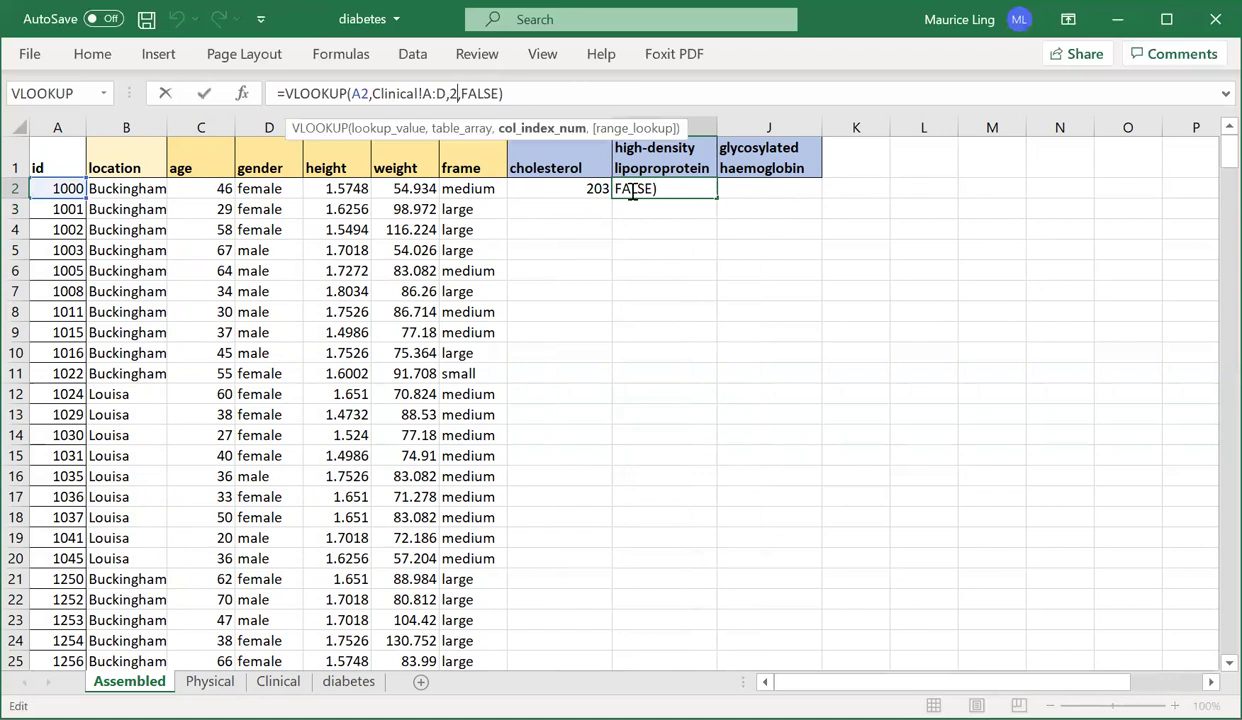
{"action": "key", "text": "BackSpace"}
{"action": "key", "text": "BackSpace"}
{"action": "type", "text": "3,"}
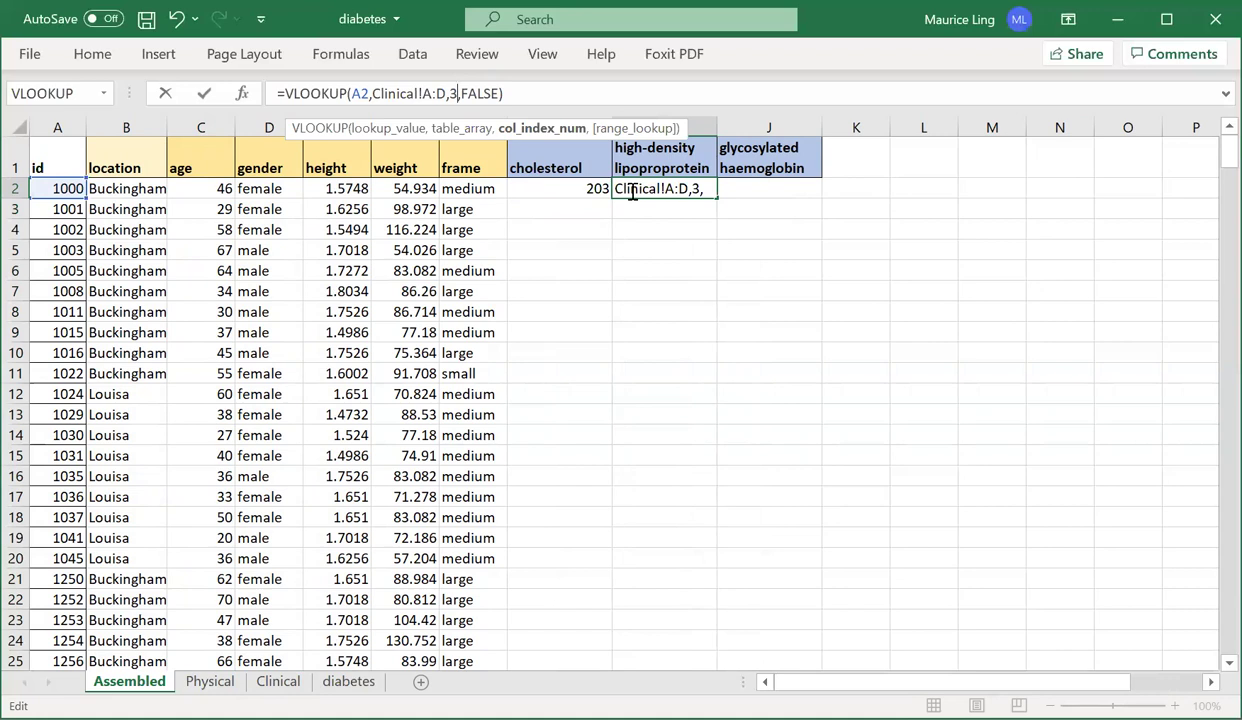
{"action": "key", "text": "Return"}
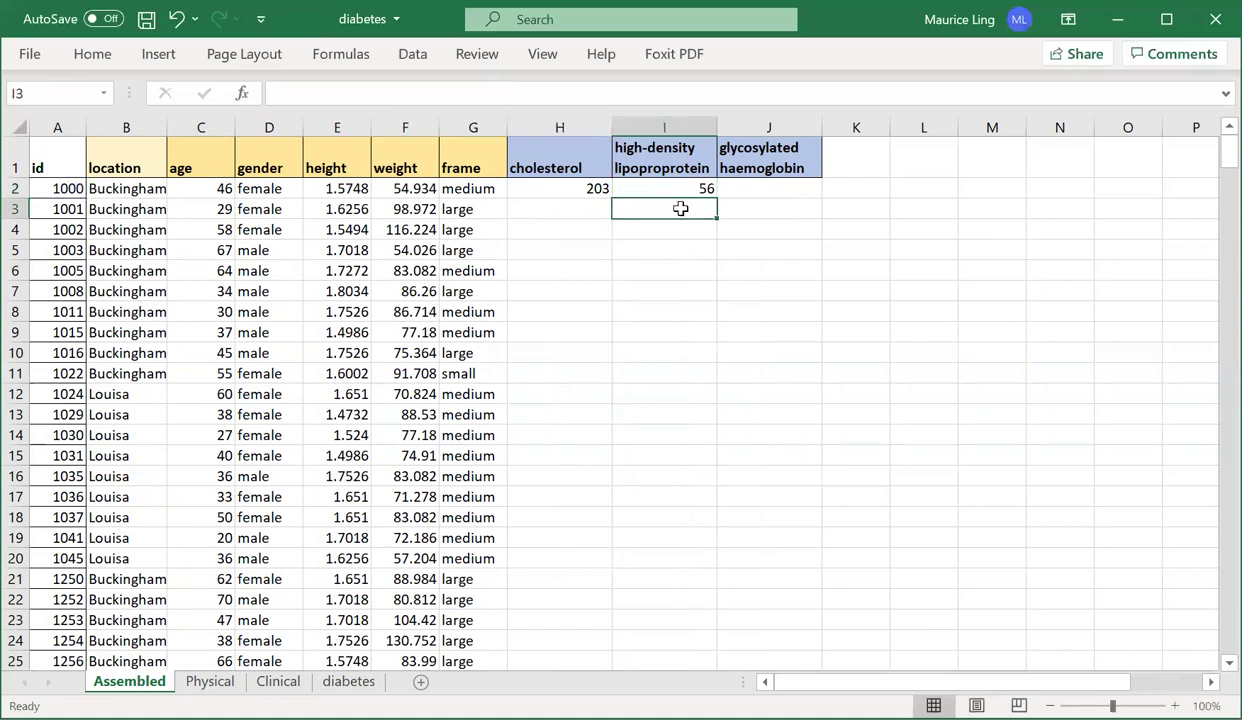
- Paste the copied cholesterol formula into J2 and set its column index to 4 to look up glycosylated haemoglobin
{"action": "left_click", "coordinate": [780, 188]}
{"action": "key", "text": "ctrl+v"}
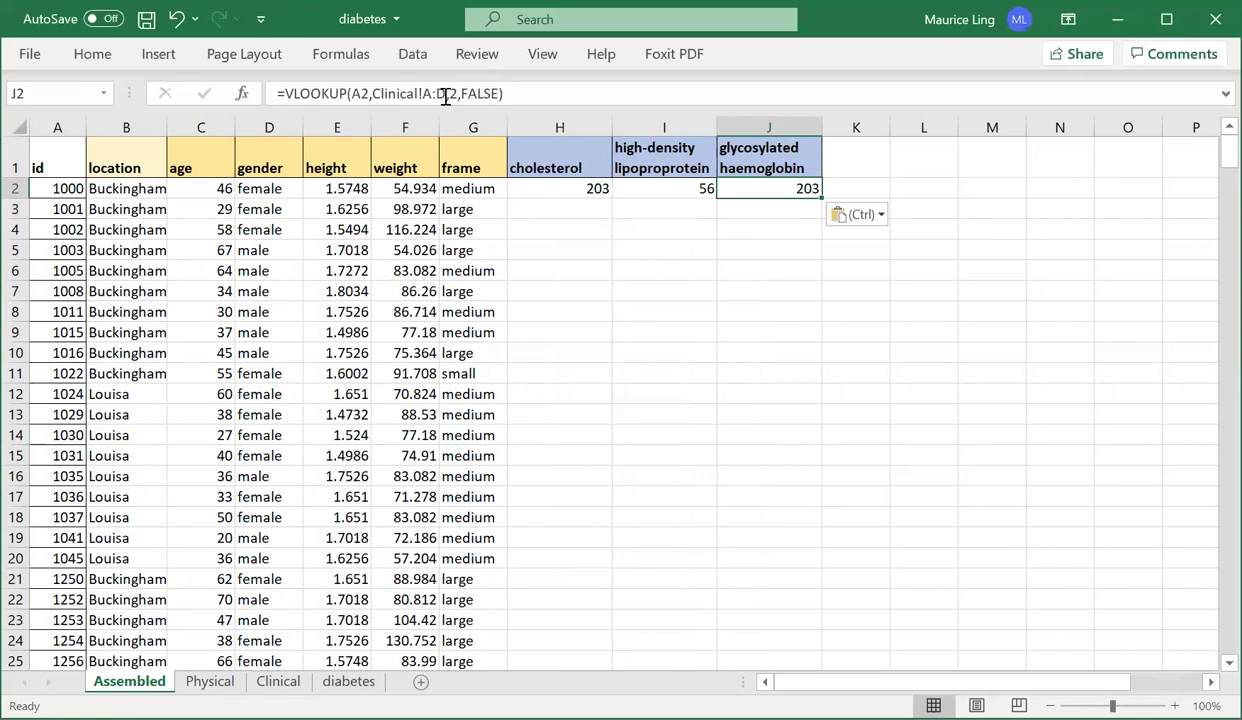
{"action": "left_click", "coordinate": [446, 95]}
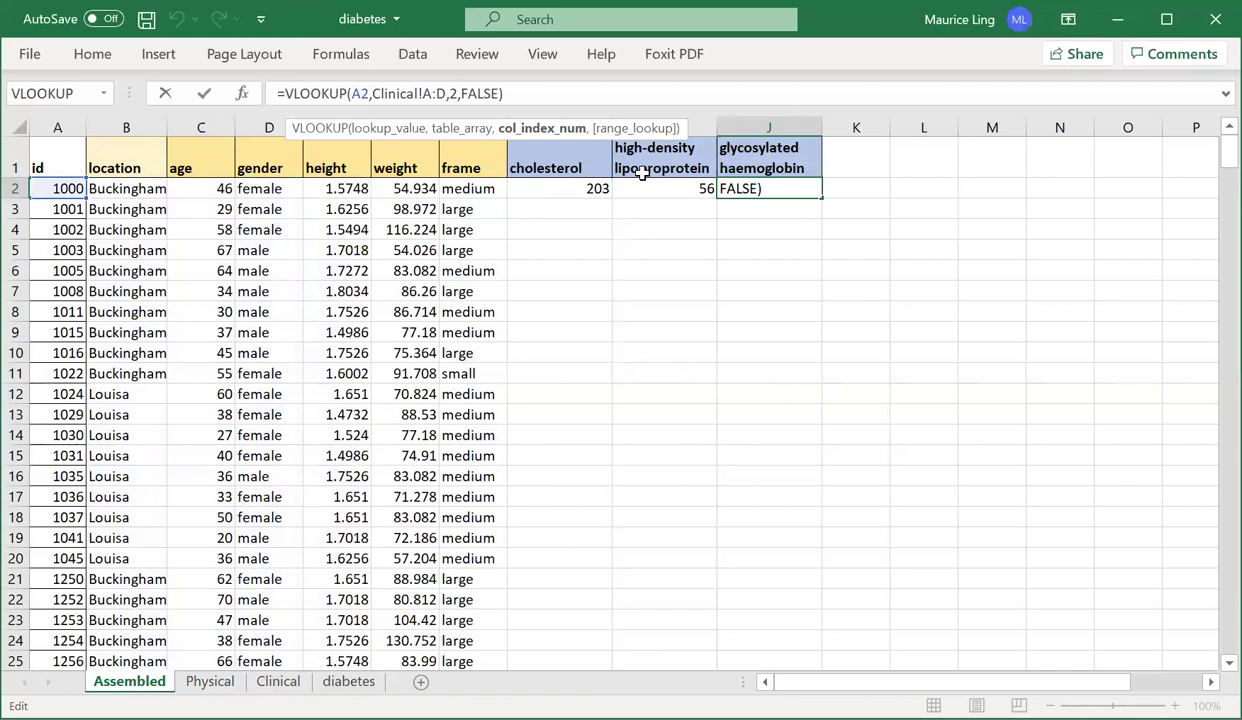
{"action": "key", "text": "Delete"}
{"action": "type", "text": "4"}
{"action": "key", "text": "Return"}
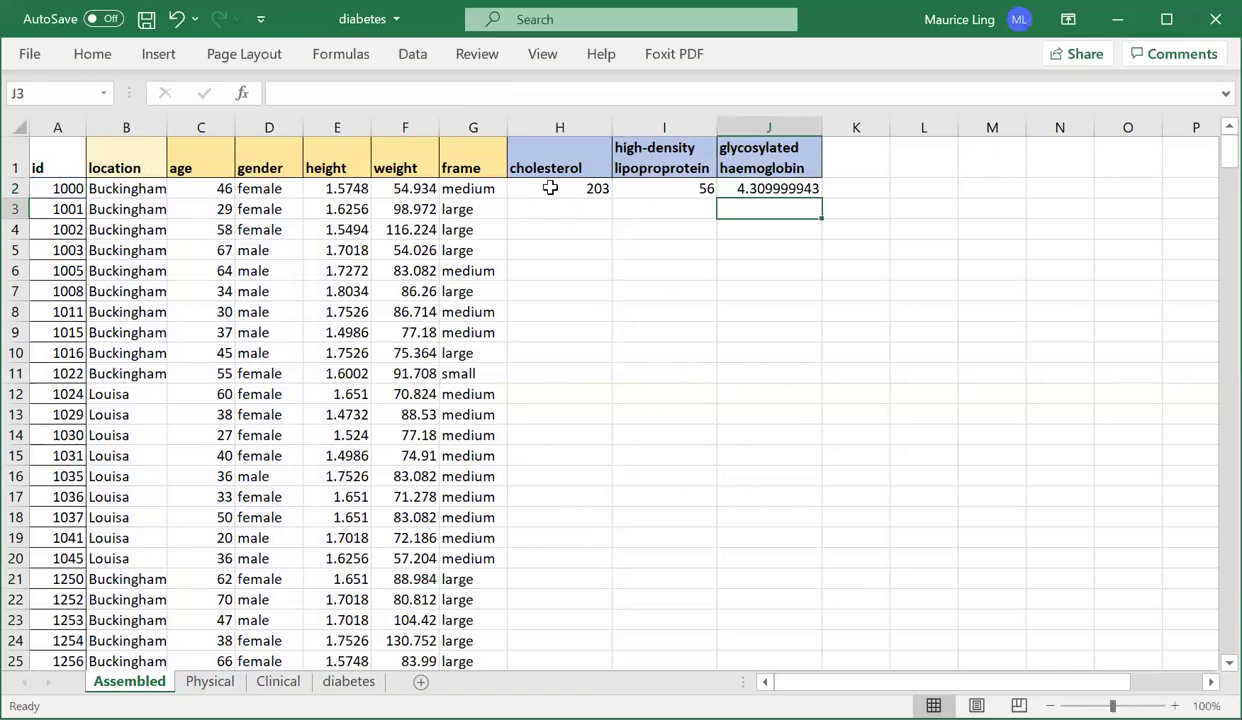
- Fill the three Clinical lookup formulas in H2:J2 down to the last record
{"action": "left_click_drag", "start_coordinate": [550, 188], "coordinate": [800, 192]}
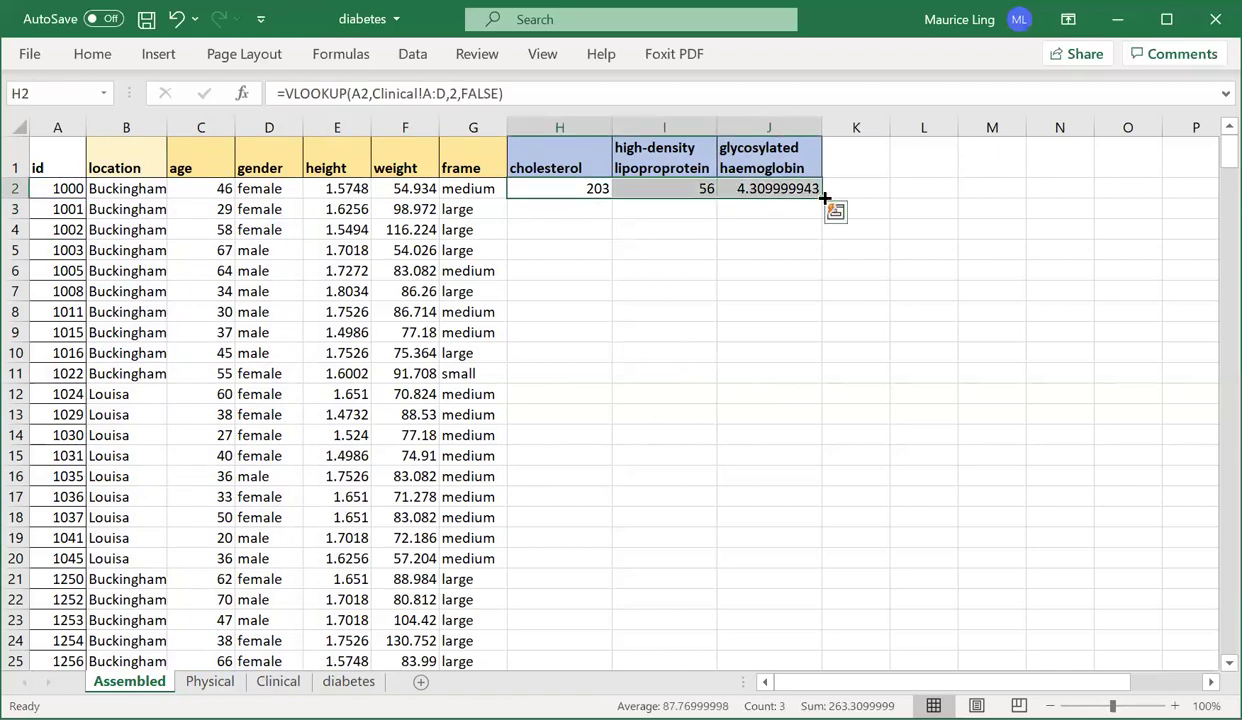
{"action": "double_click", "coordinate": [823, 197]}
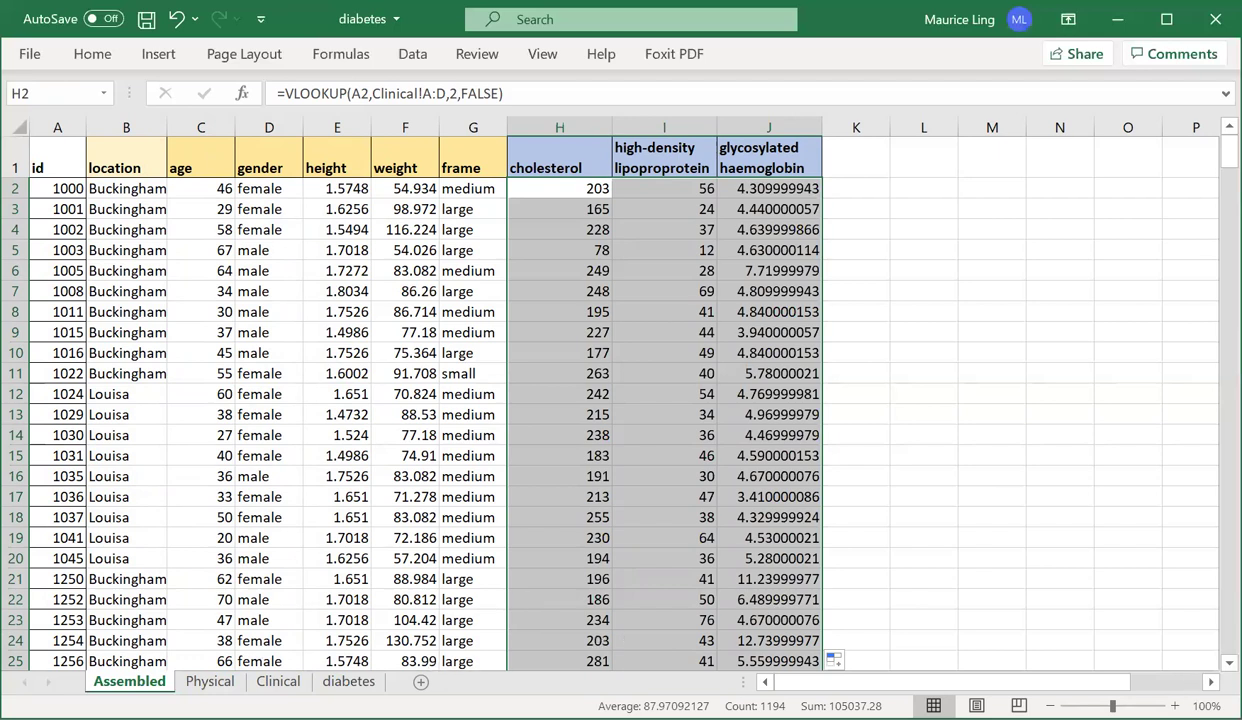
{"action": "scroll", "coordinate": [606, 400], "scroll_direction": "right", "scroll_amount": 1}
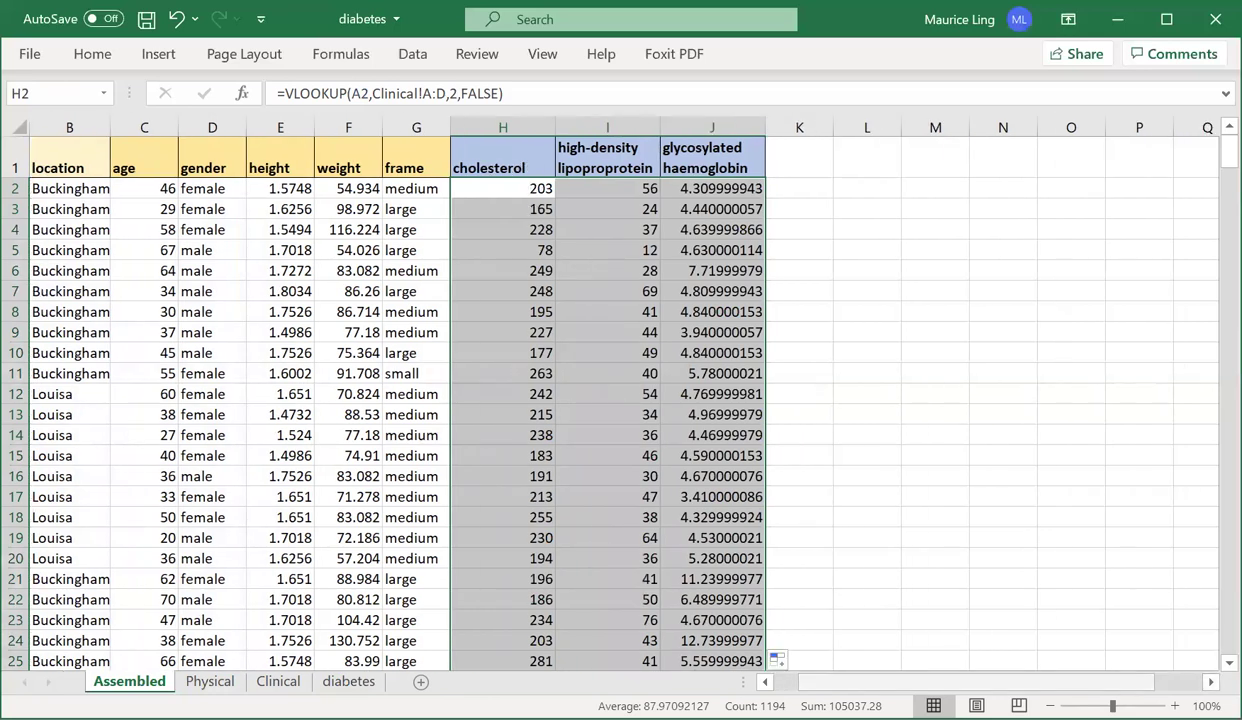
{"action": "scroll", "coordinate": [119, 161], "scroll_direction": "left", "scroll_amount": 1}
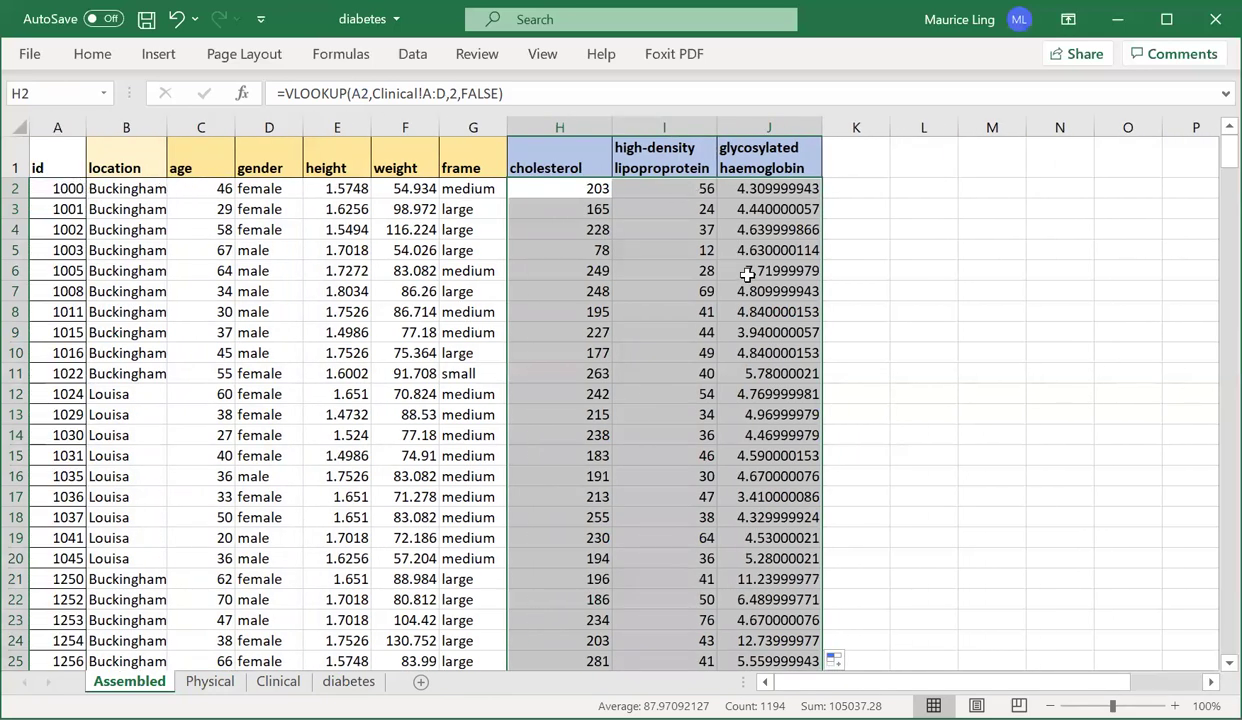
{"action": "left_click_drag", "start_coordinate": [563, 537], "coordinate": [790, 585]}
{"action": "left_click_drag", "start_coordinate": [697, 525], "coordinate": [706, 543]}
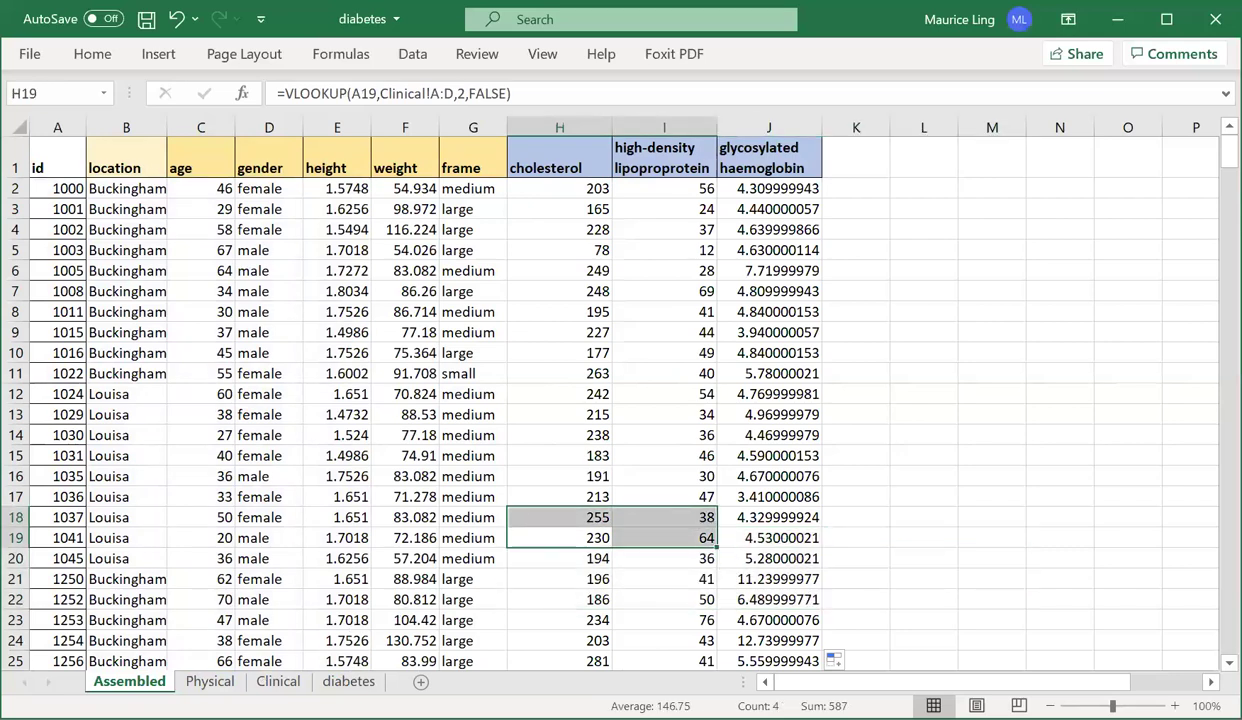
- Copy the id, cholesterol, high-density lipoprotein and glycosylated haemoglobin columns from the diabetes sheet into the Assembled sheet starting at L1
{"action": "left_click", "coordinate": [348, 681]}
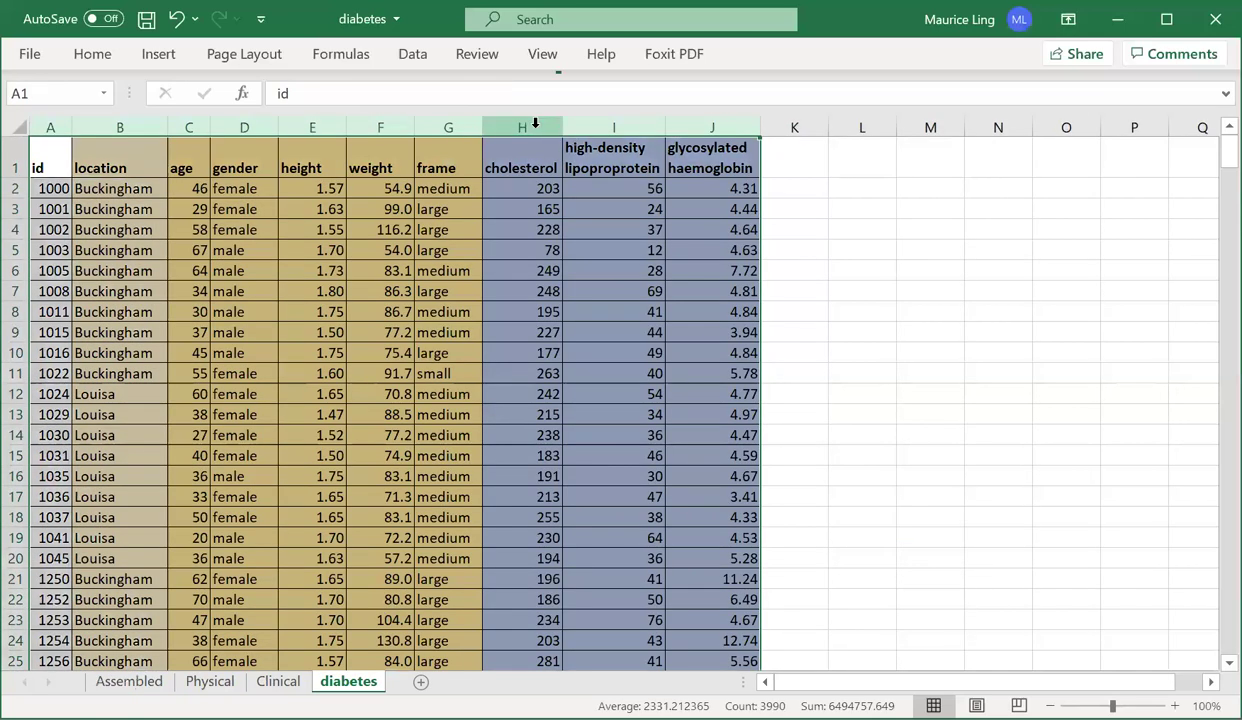
{"action": "left_click", "coordinate": [530, 128]}
{"action": "left_click", "coordinate": [47, 127], "text": "ctrl"}
{"action": "left_click", "coordinate": [618, 124], "text": "ctrl"}
{"action": "left_click", "coordinate": [694, 120], "text": "ctrl"}
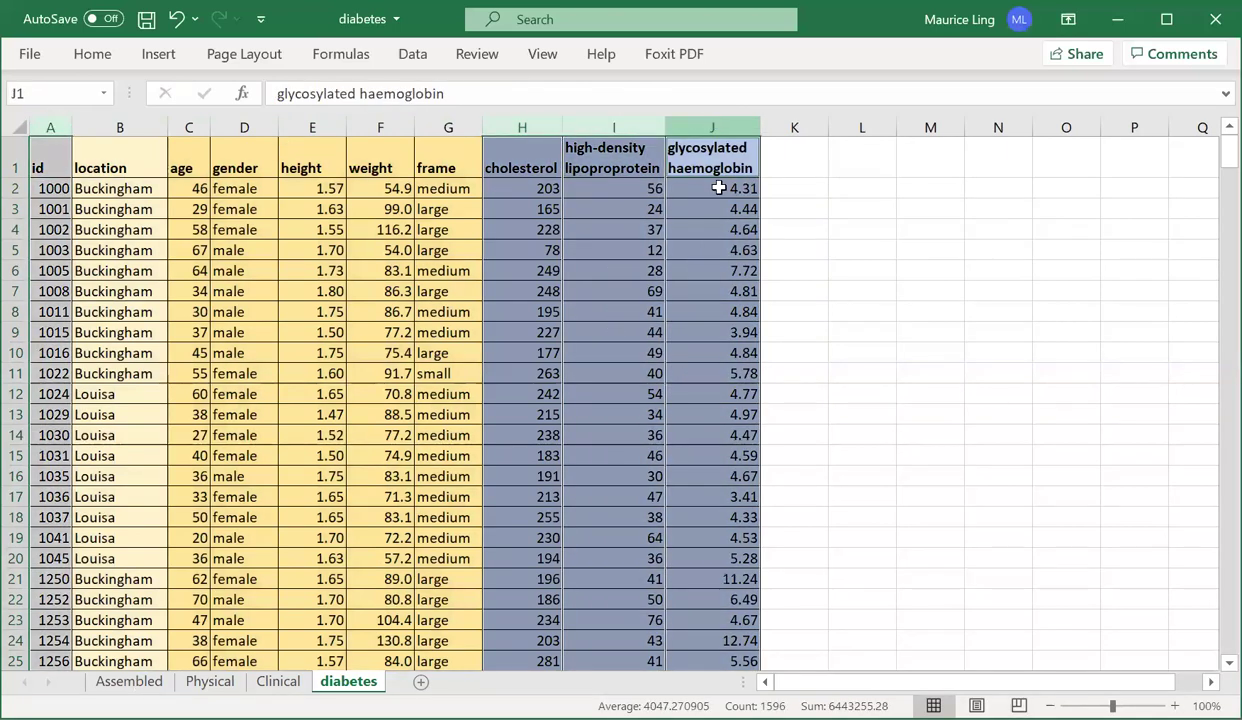
{"action": "key", "text": "ctrl+c"}
{"action": "left_click", "coordinate": [127, 681]}
{"action": "left_click", "coordinate": [953, 170]}
{"action": "key", "text": "ctrl+v"}
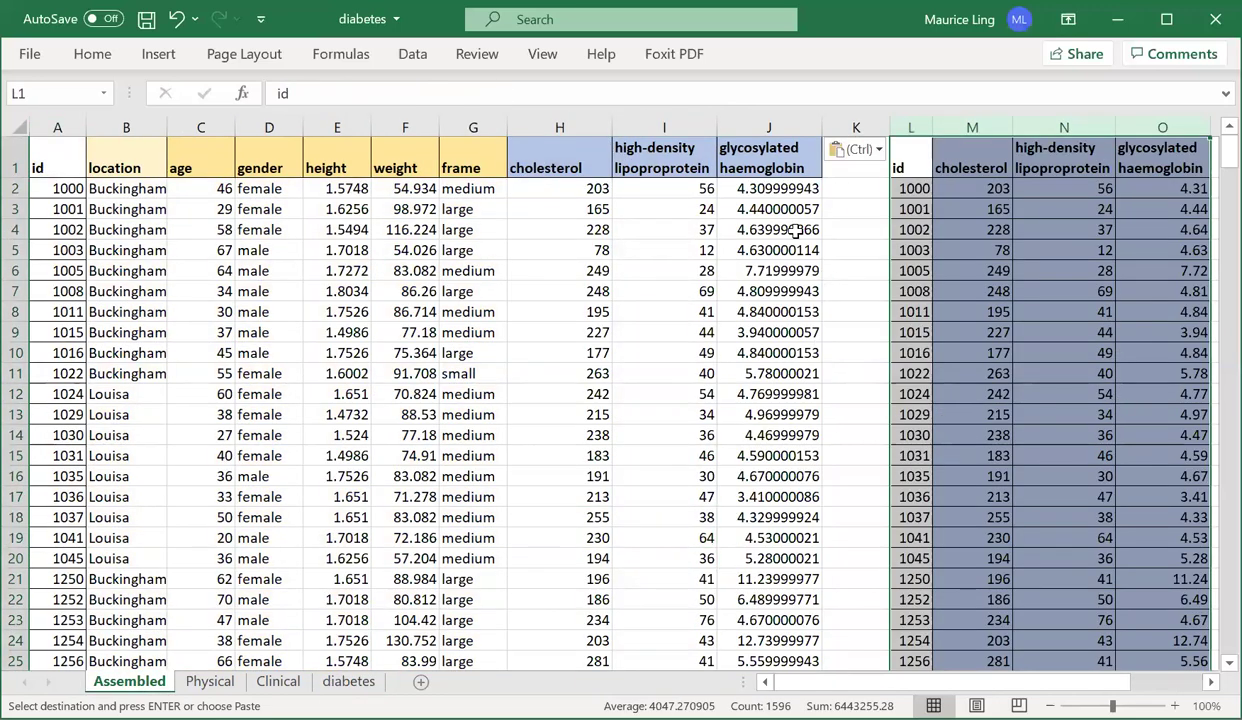
- Format the glycosylated haemoglobin lookups from J2 down to the last record with two decimal places
{"action": "left_click", "coordinate": [763, 190]}
{"action": "left_click", "coordinate": [763, 190]}
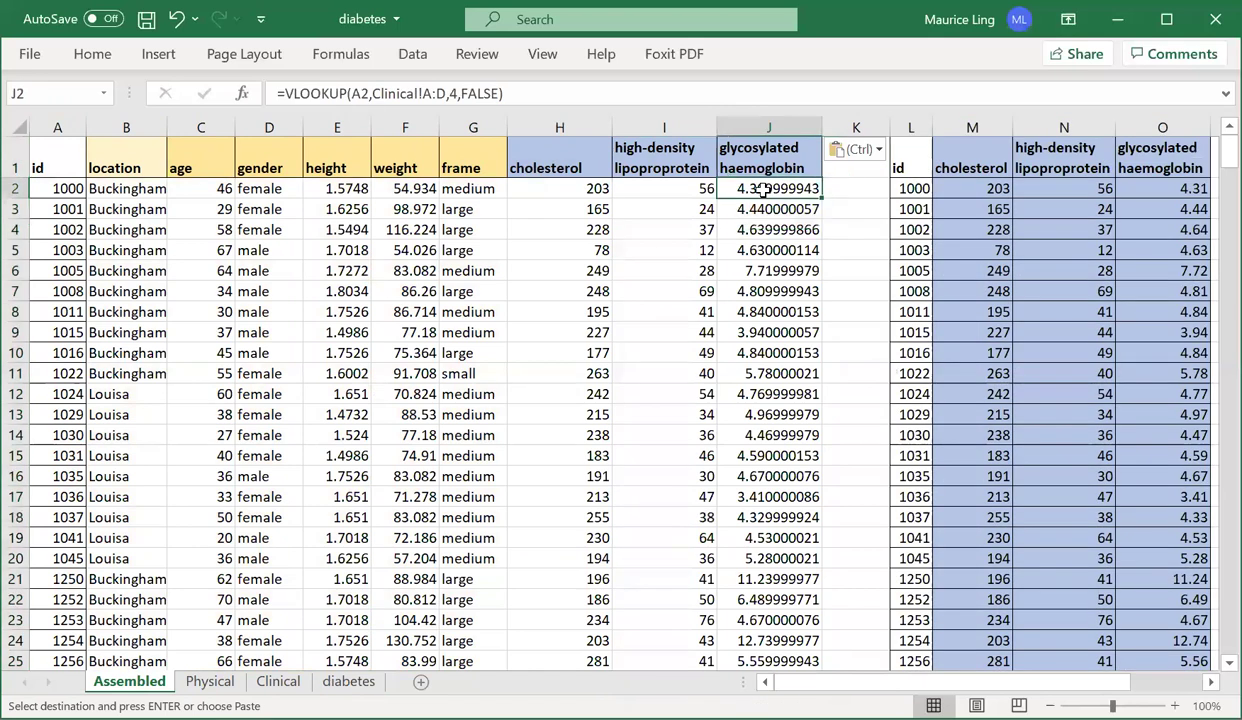
{"action": "key", "text": "ctrl+shift+Down"}
{"action": "key", "text": "ctrl+v"}
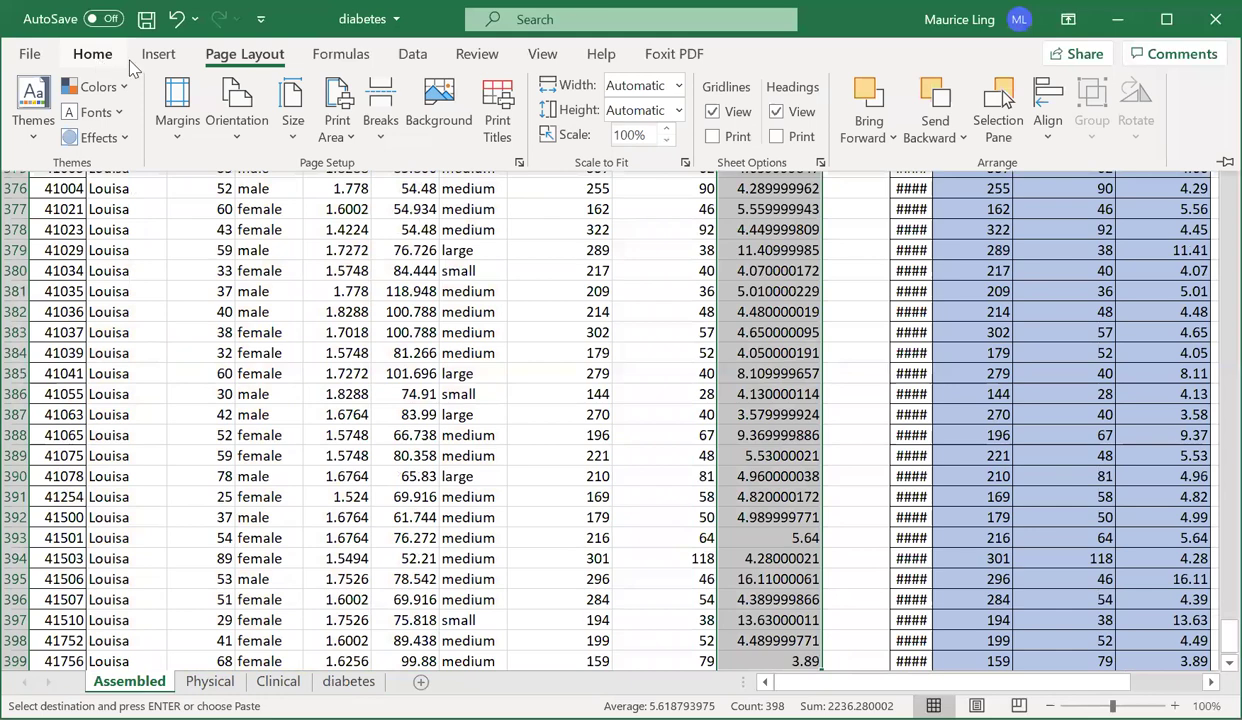
{"action": "left_click", "coordinate": [92, 54]}
{"action": "left_click", "coordinate": [624, 133]}
{"action": "left_click", "coordinate": [638, 134]}
{"action": "left_click", "coordinate": [644, 131]}
{"action": "left_click", "coordinate": [644, 131]}
{"action": "left_click", "coordinate": [644, 131]}
{"action": "left_click", "coordinate": [644, 131]}
{"action": "left_click", "coordinate": [644, 131]}
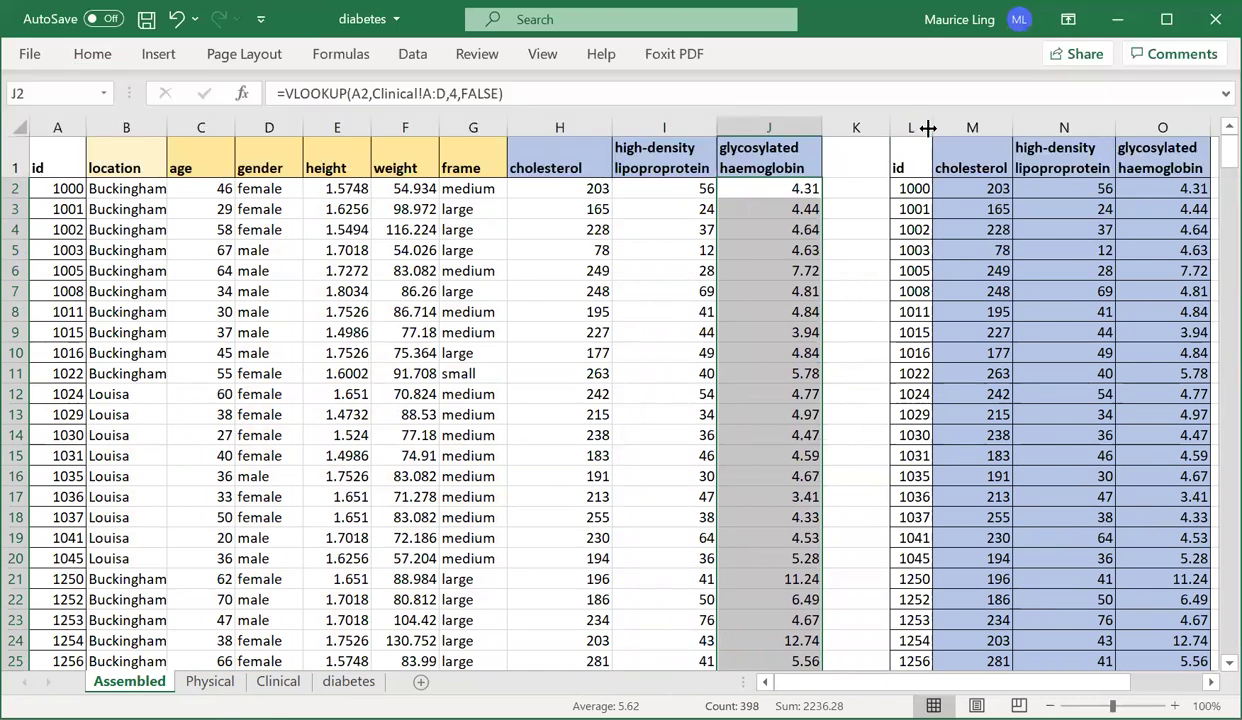
- Widen the id column L and compare the Clinical lookups in row 85 with the reference values beside them
{"action": "left_click_drag", "start_coordinate": [928, 127], "coordinate": [970, 127]}
{"action": "scroll", "coordinate": [519, 450], "scroll_direction": "right", "scroll_amount": 3}
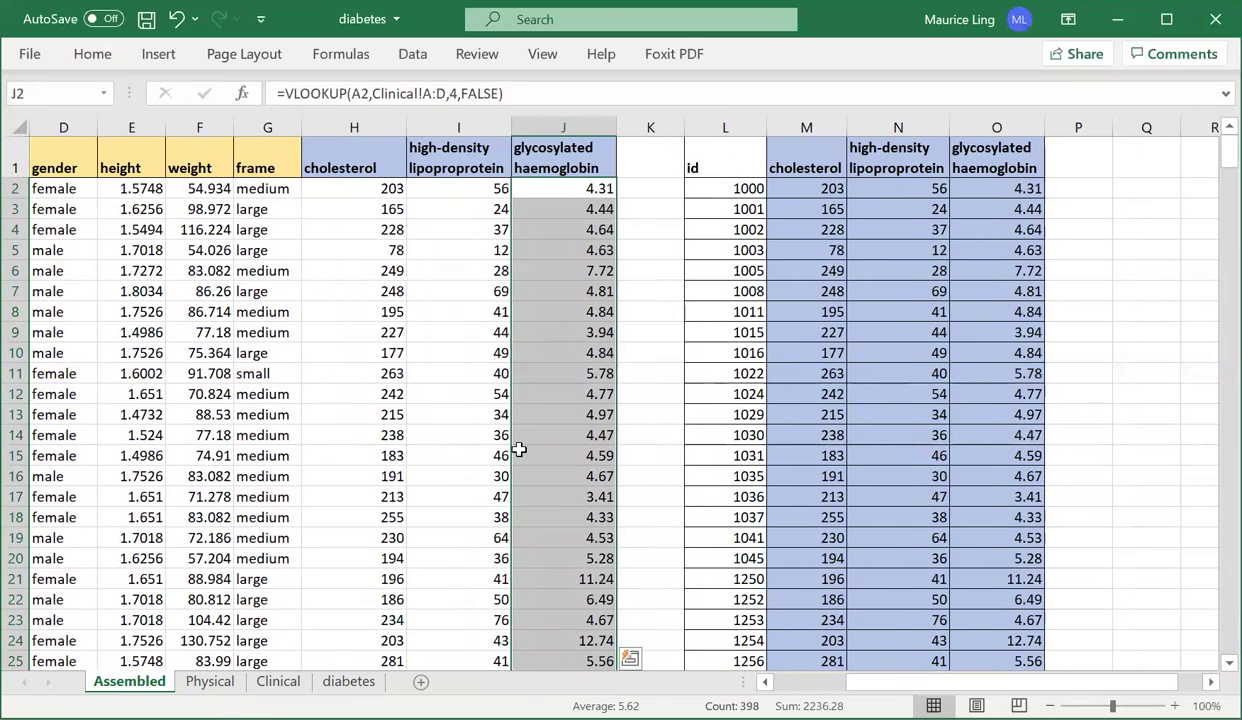
{"action": "left_click", "coordinate": [476, 414]}
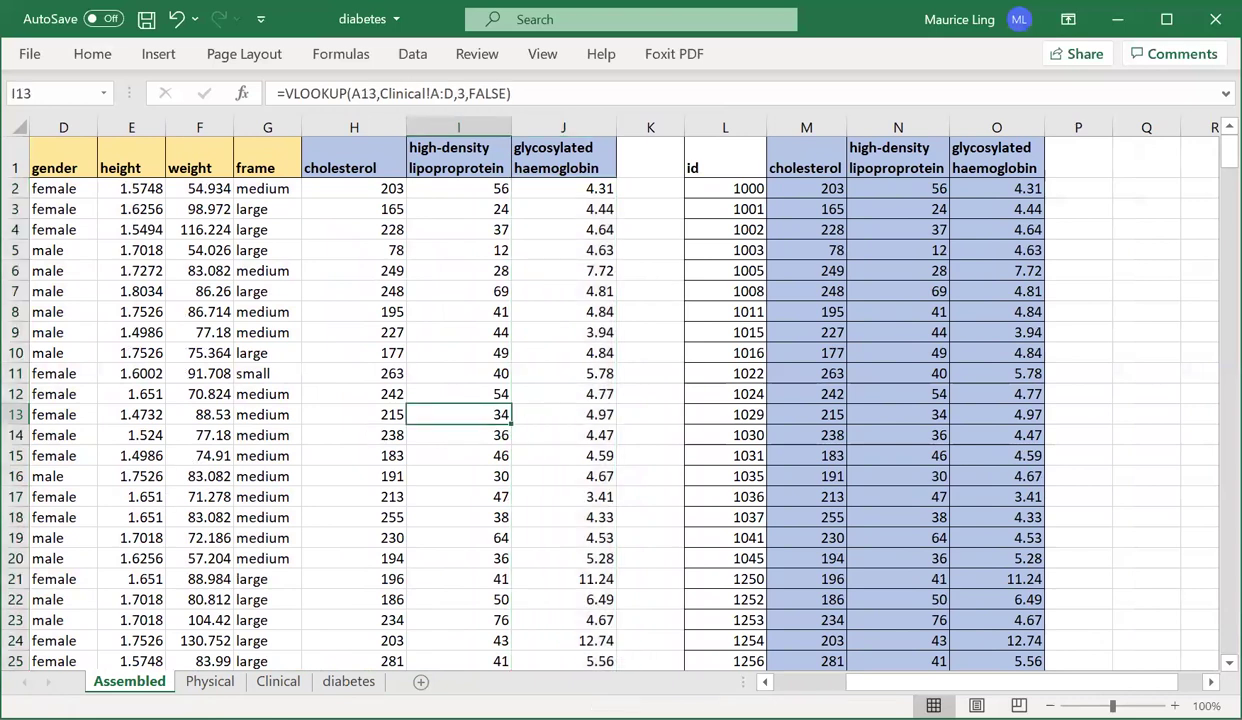
{"action": "left_click_drag", "start_coordinate": [1229, 150], "coordinate": [1229, 252]}
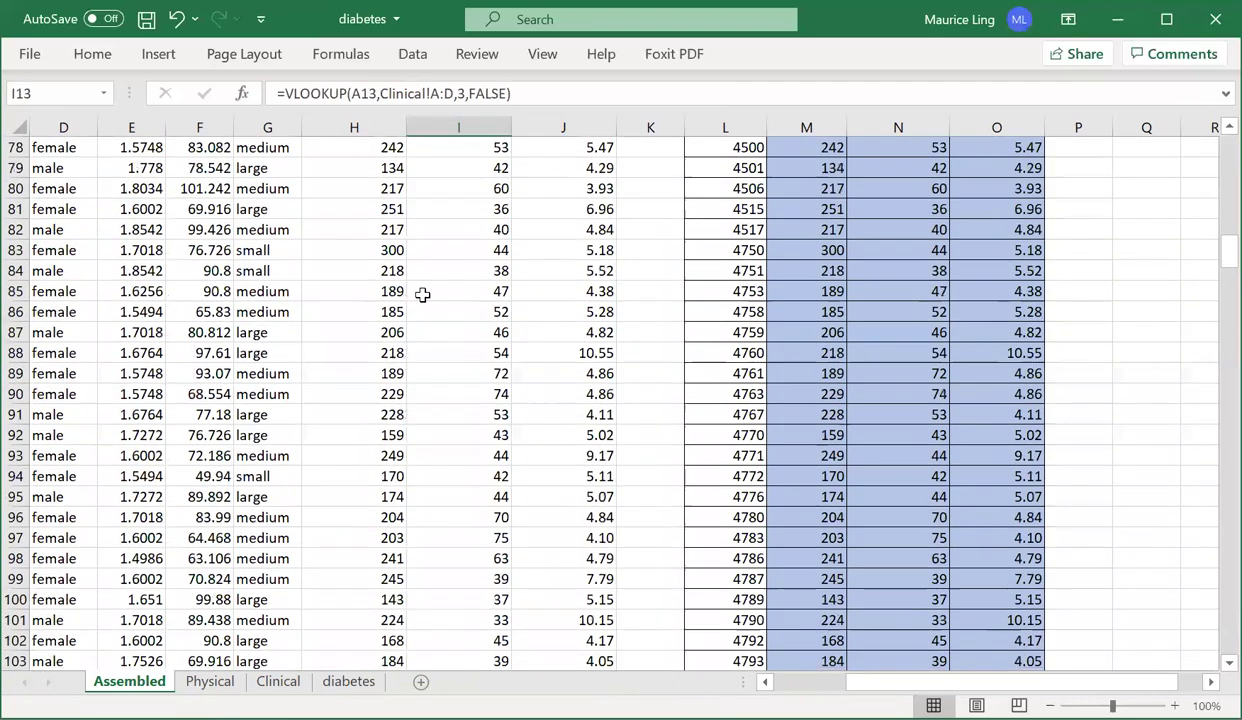
{"action": "left_click", "coordinate": [15, 291]}
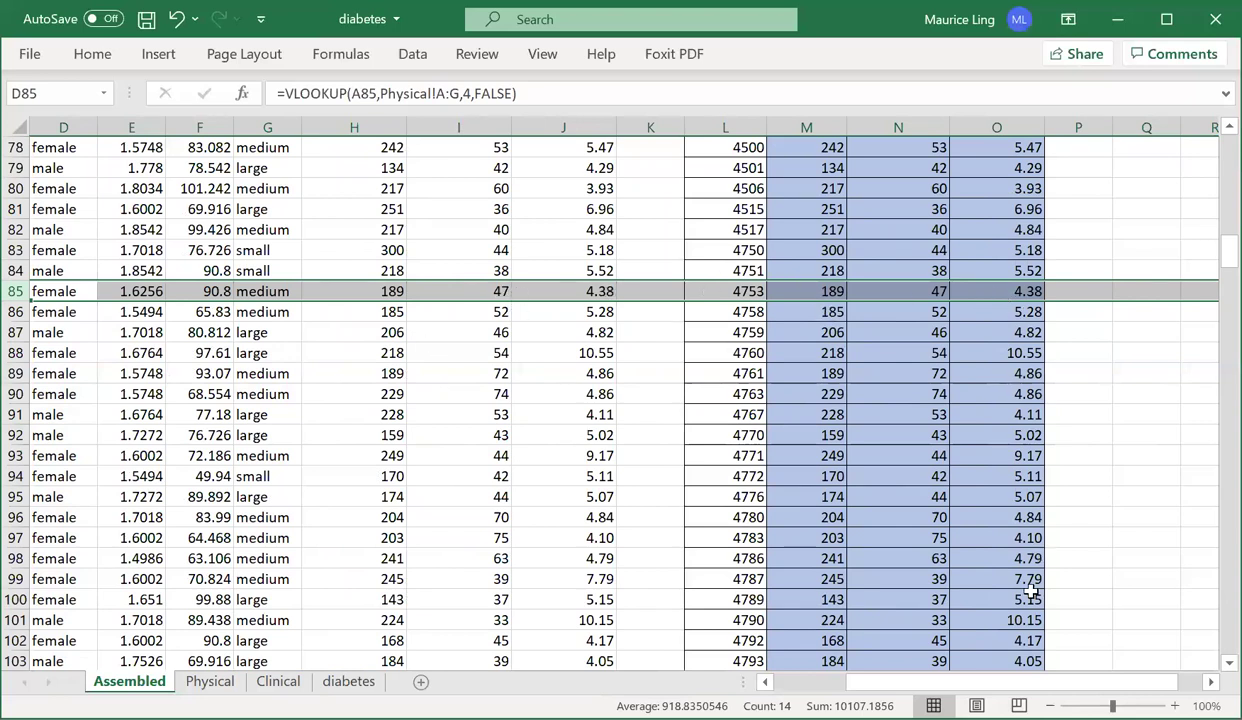
{"action": "scroll", "coordinate": [950, 288], "scroll_direction": "left", "scroll_amount": 3}
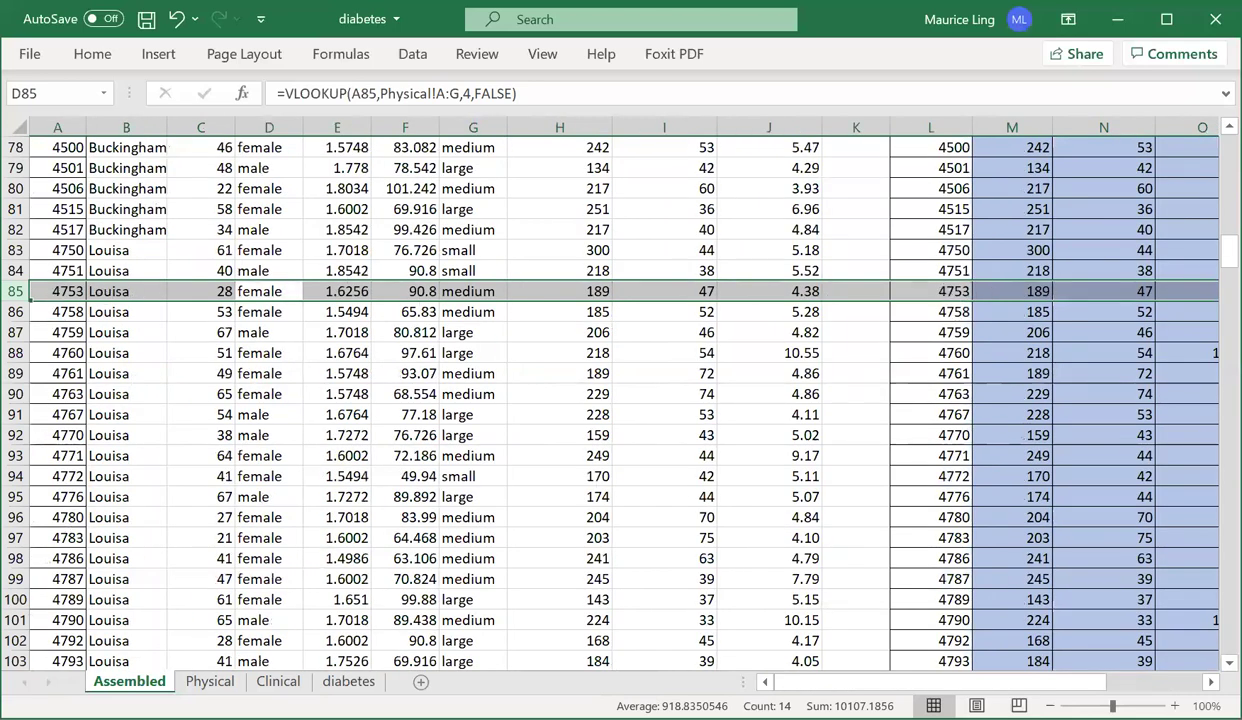
- Compare the Clinical lookups in row 322, id 20782, with the reference values in columns L to O
{"action": "scroll", "coordinate": [904, 507], "scroll_direction": "down", "scroll_amount": 20}
{"action": "left_click", "coordinate": [14, 517]}
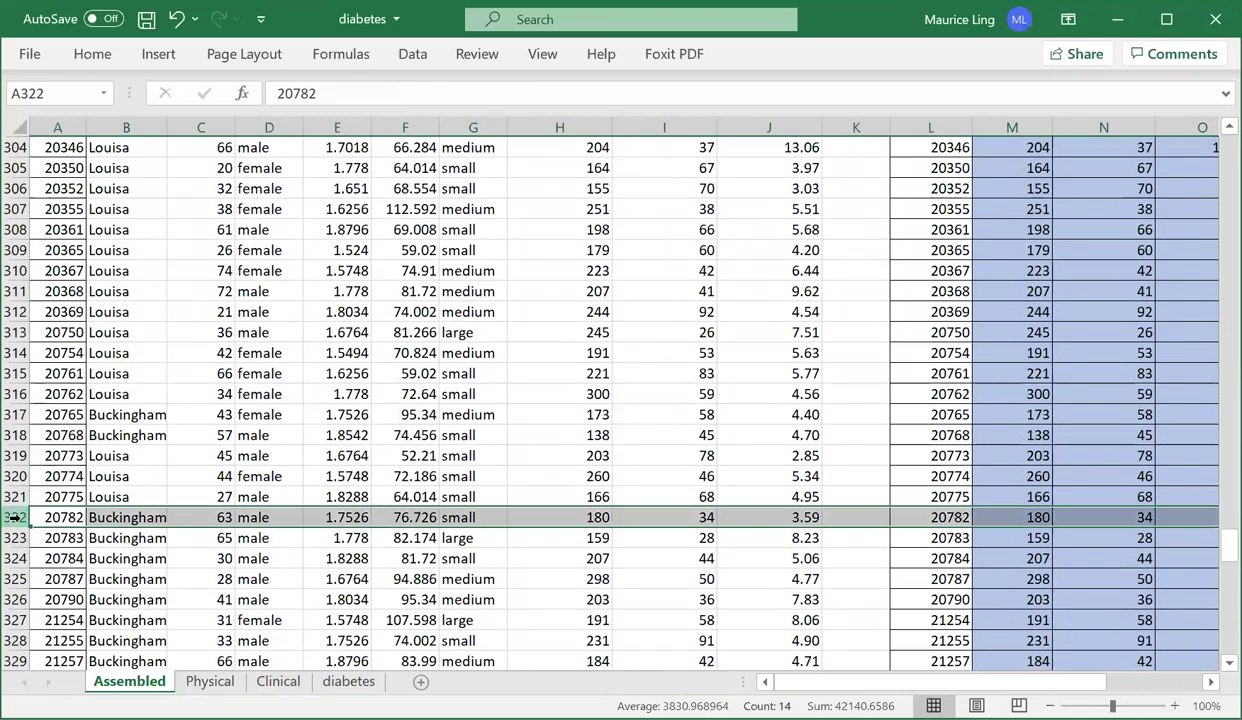
{"action": "left_click", "coordinate": [1033, 686]}
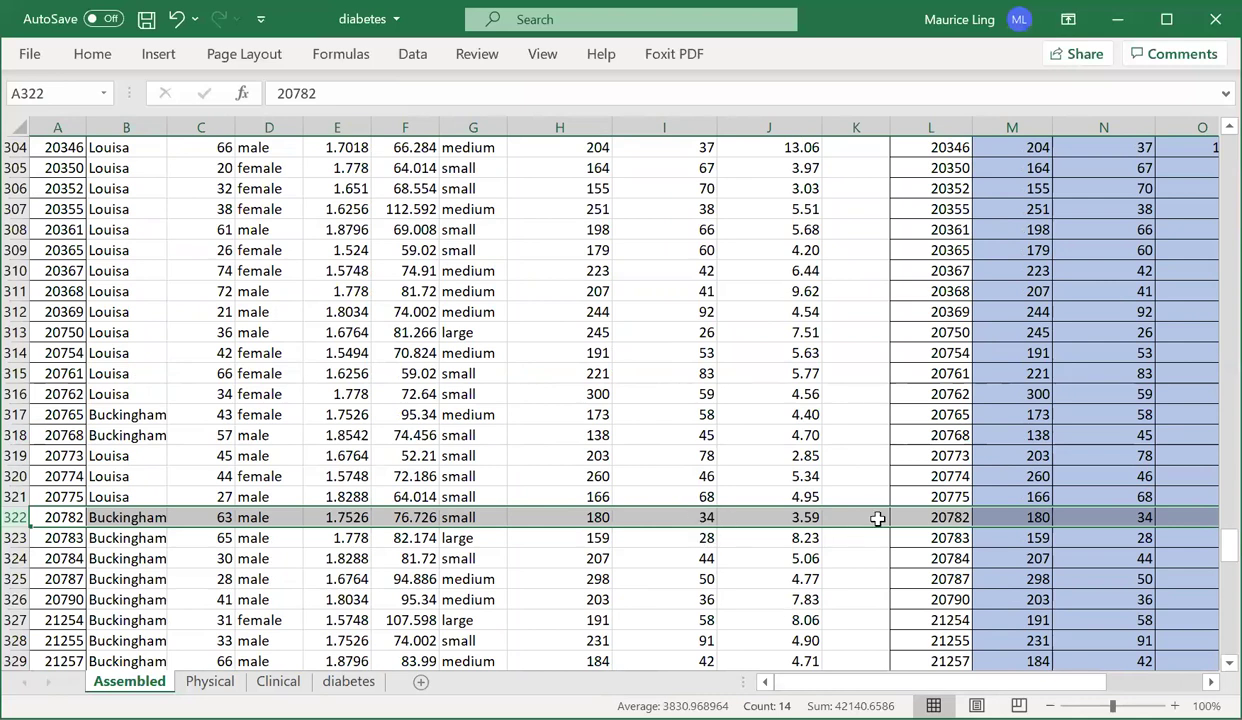
{"action": "scroll", "coordinate": [1059, 565], "scroll_direction": "right", "scroll_amount": 3}
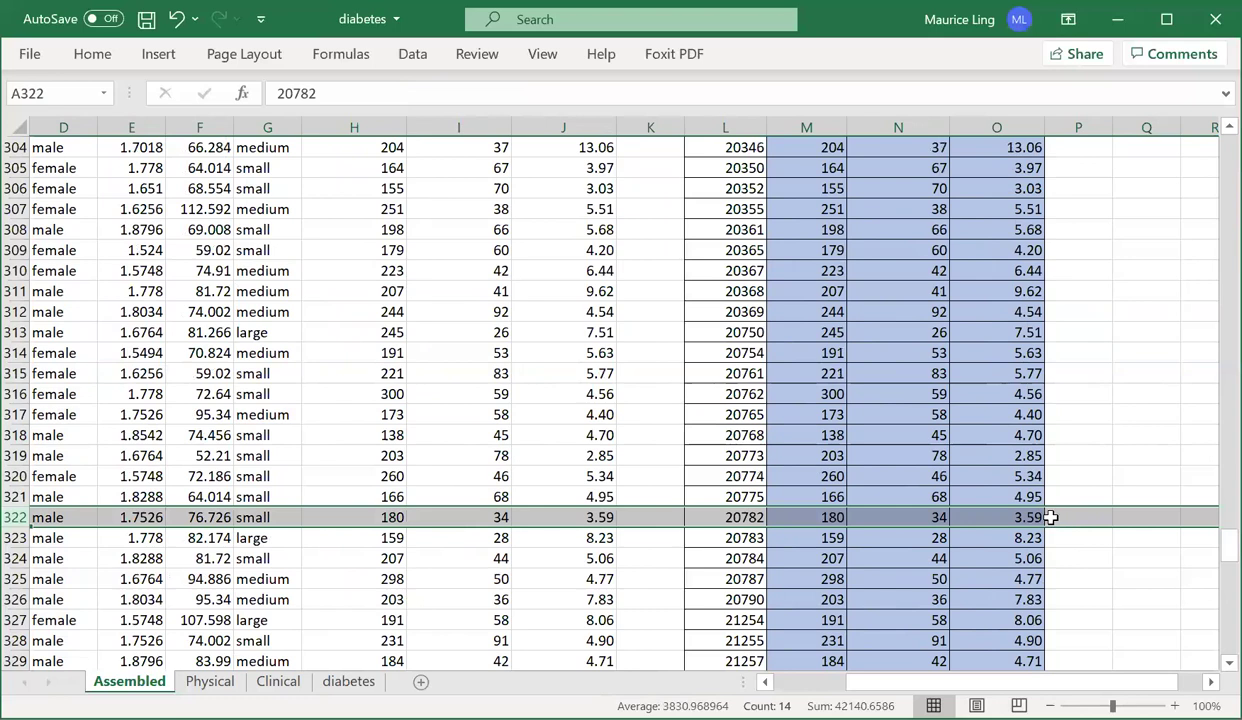
- Delete columns K to P of the Assembled sheet, including the pasted reference data, and return to the first records
{"action": "left_click", "coordinate": [651, 127]}
{"action": "left_click_drag", "start_coordinate": [710, 126], "coordinate": [1117, 402]}
{"action": "right_click", "coordinate": [1117, 402]}
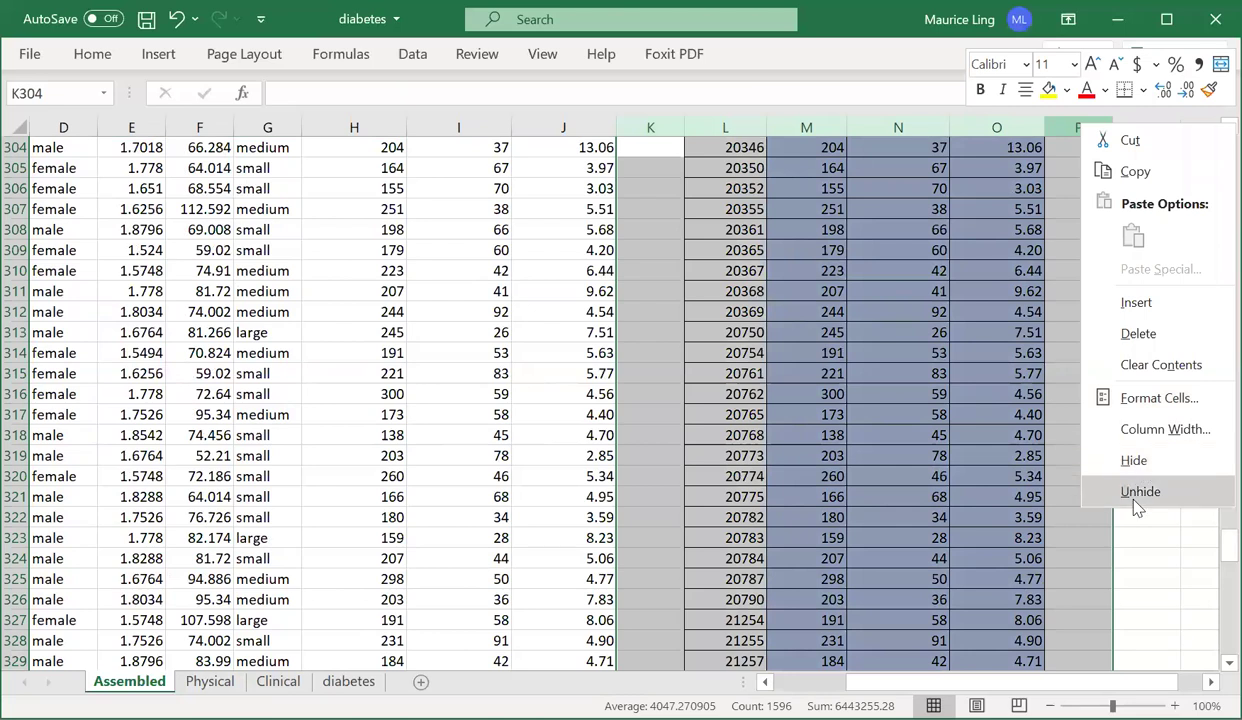
{"action": "left_click", "coordinate": [1138, 334]}
{"action": "scroll", "coordinate": [620, 400], "scroll_direction": "left", "scroll_amount": 3}
{"action": "left_click_drag", "start_coordinate": [1229, 545], "coordinate": [1229, 150]}
{"action": "left_click", "coordinate": [521, 352]}
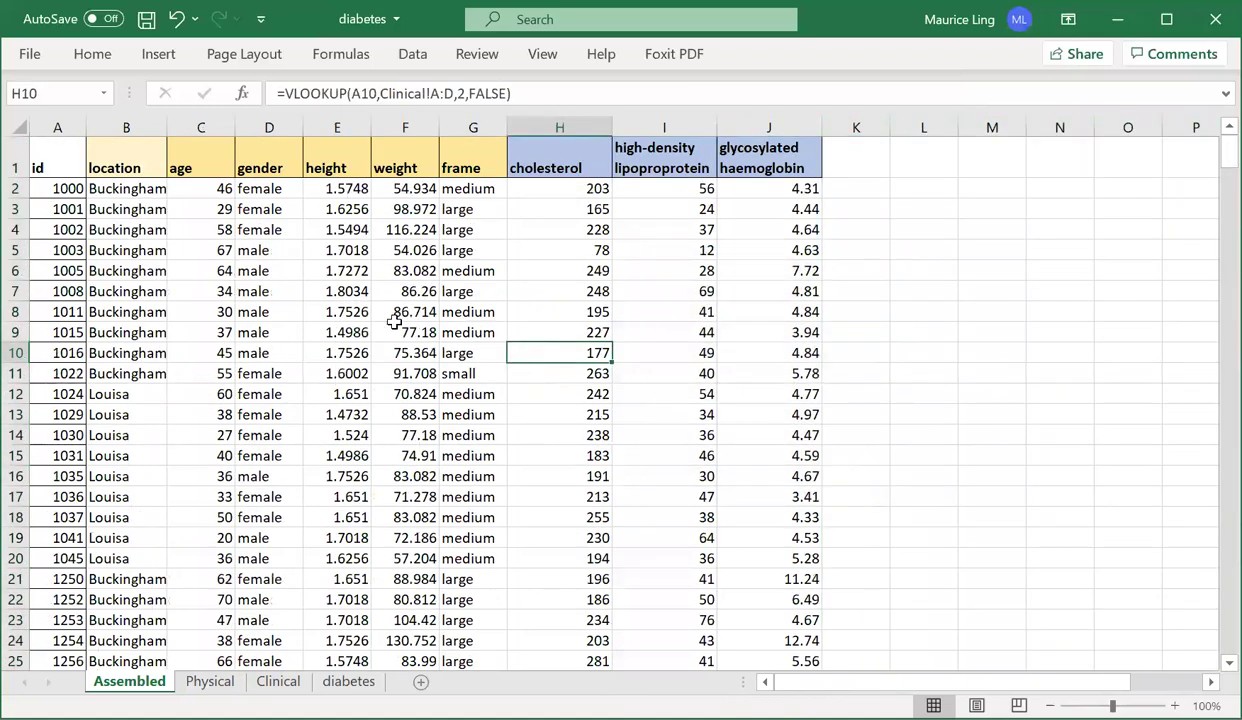
- Review the Assembled sheet's header row against the Physical and Clinical source sheets, ending back on the Assembled sheet
{"action": "left_click_drag", "start_coordinate": [45, 162], "coordinate": [812, 183]}
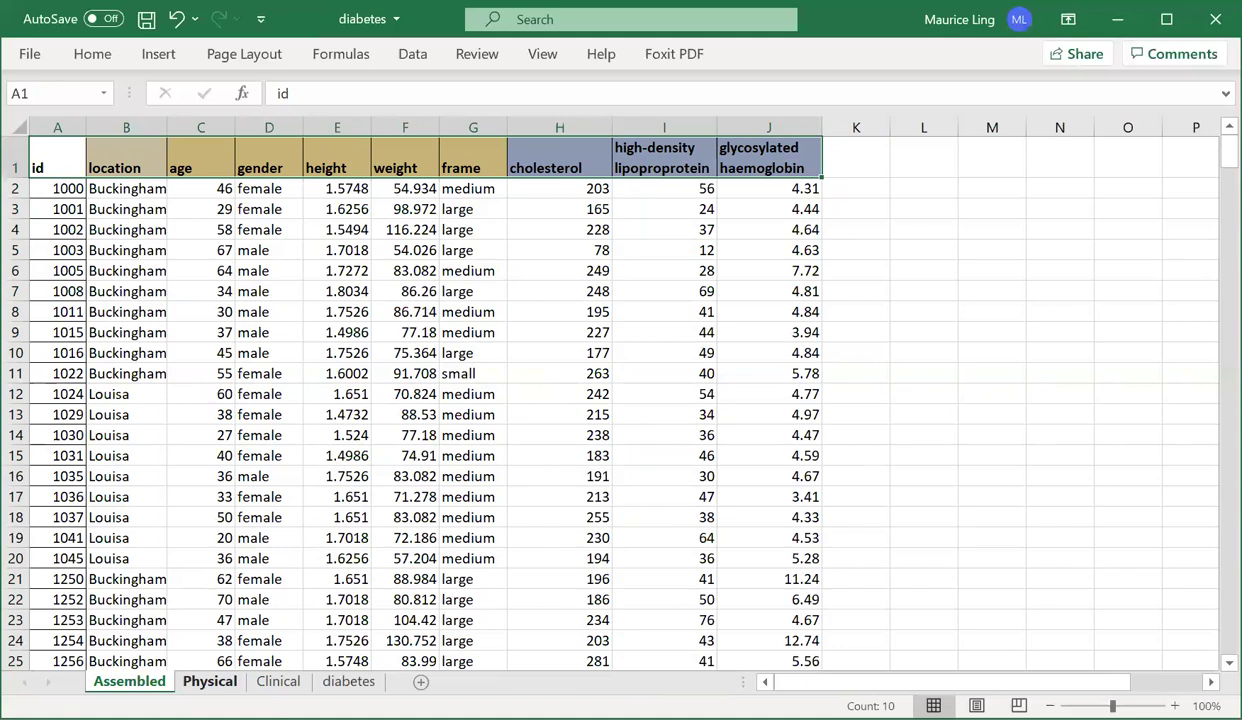
{"action": "left_click", "coordinate": [209, 681]}
{"action": "left_click", "coordinate": [278, 681]}
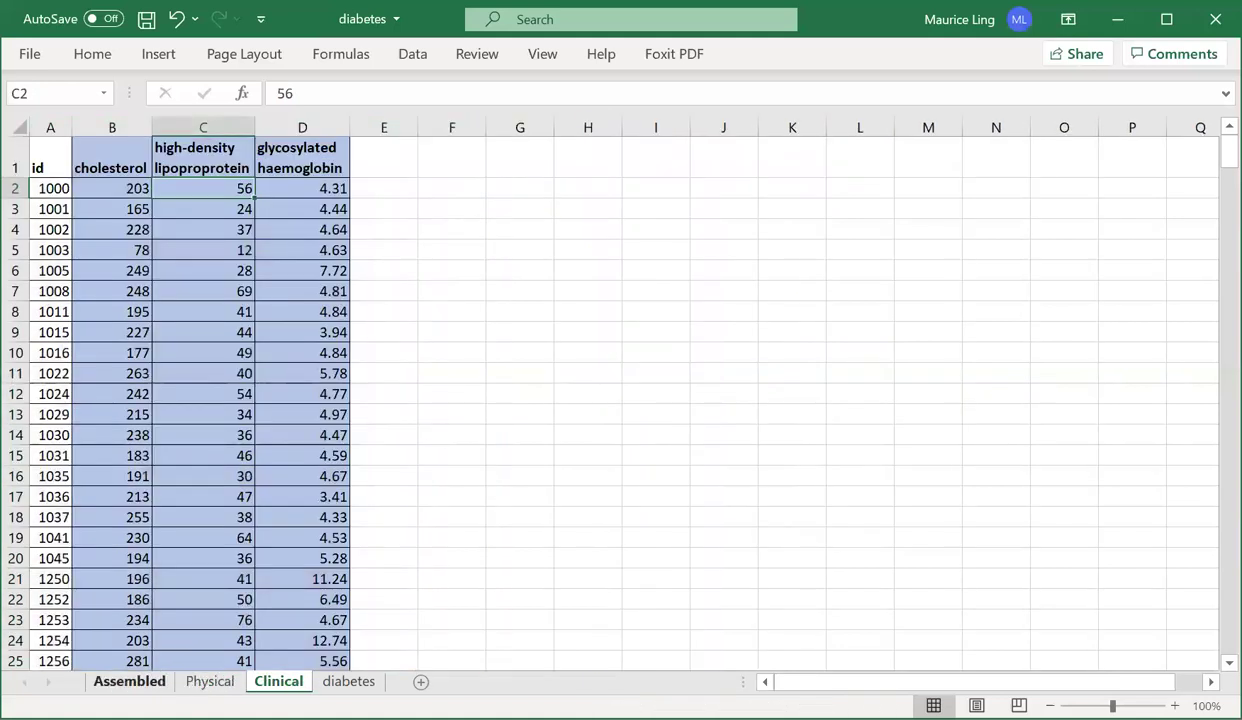
{"action": "left_click", "coordinate": [129, 681]}
{"action": "left_click", "coordinate": [209, 681]}
{"action": "left_click", "coordinate": [278, 681]}
{"action": "left_click", "coordinate": [207, 680]}
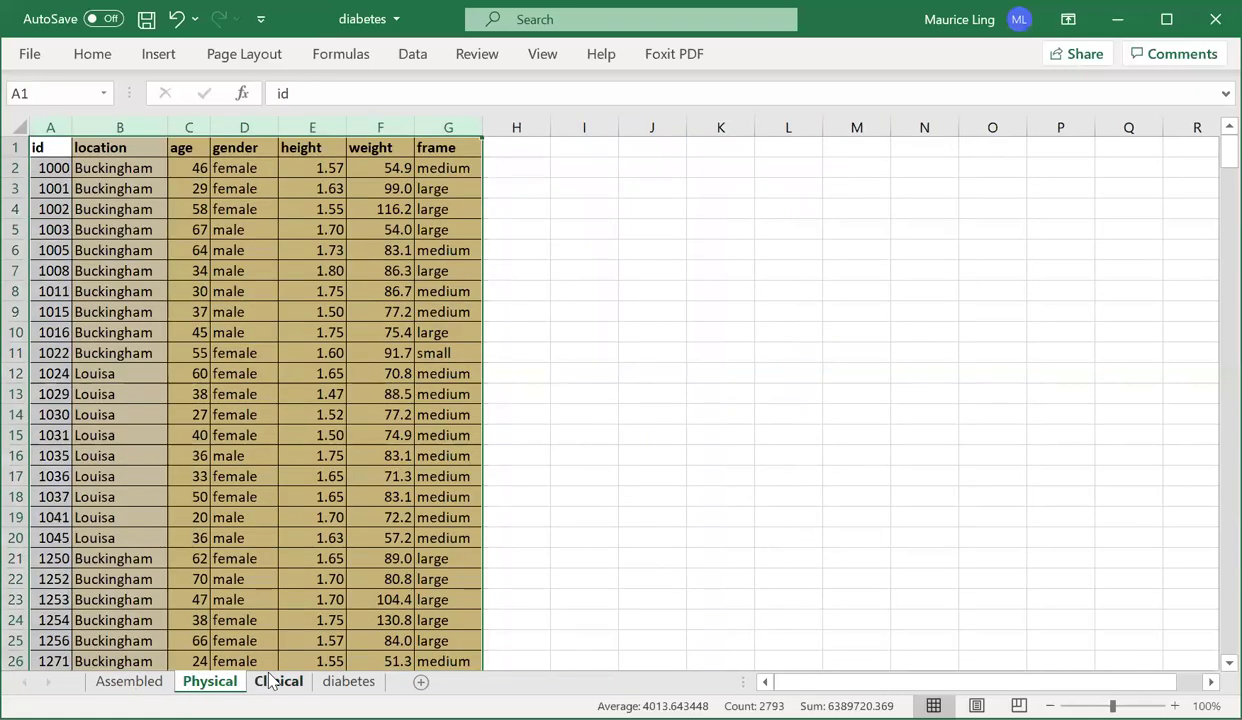
{"action": "left_click", "coordinate": [268, 681]}
{"action": "left_click", "coordinate": [212, 681]}
{"action": "left_click", "coordinate": [276, 681]}
{"action": "left_click", "coordinate": [129, 681]}
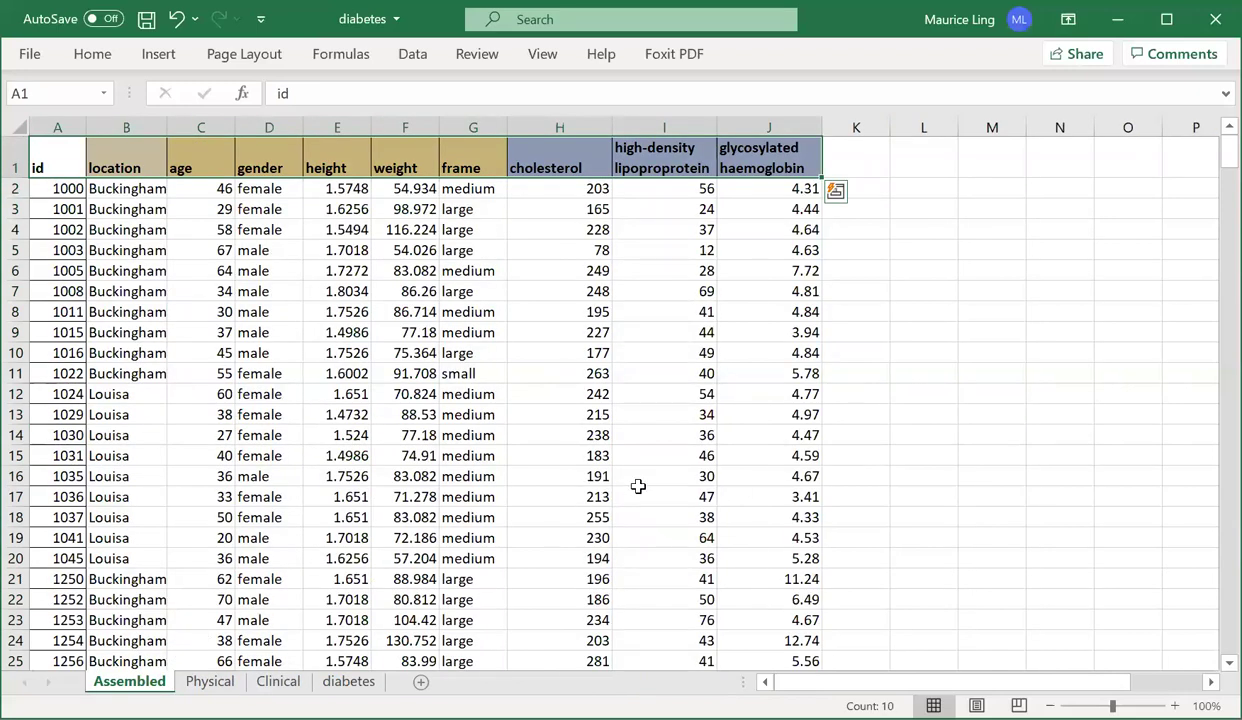